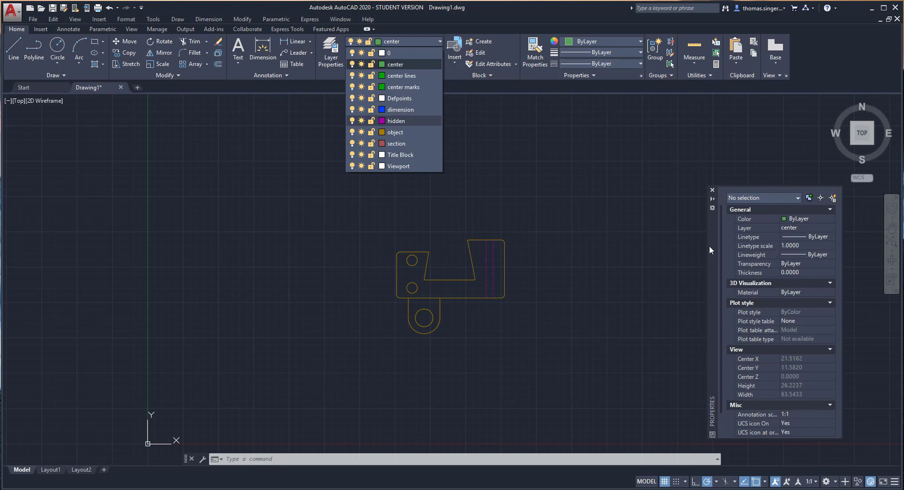
- Check the layer and linetype properties of the outer hidden line, leaving the line unchanged
{"action": "left_click", "coordinate": [531, 206]}
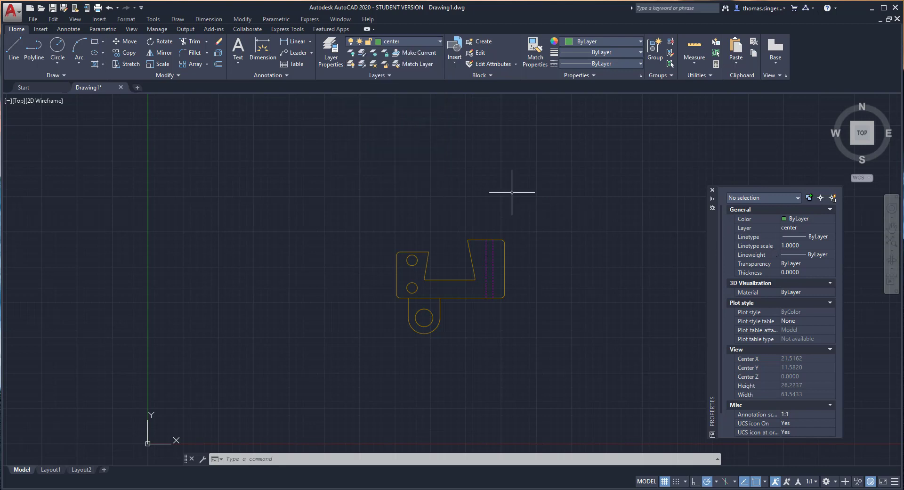
{"action": "left_click", "coordinate": [493, 259]}
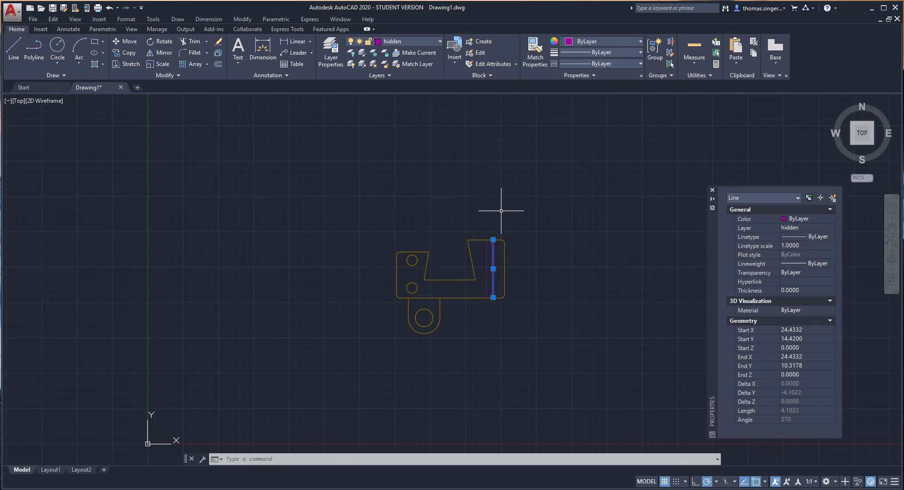
{"action": "key", "text": "Escape"}
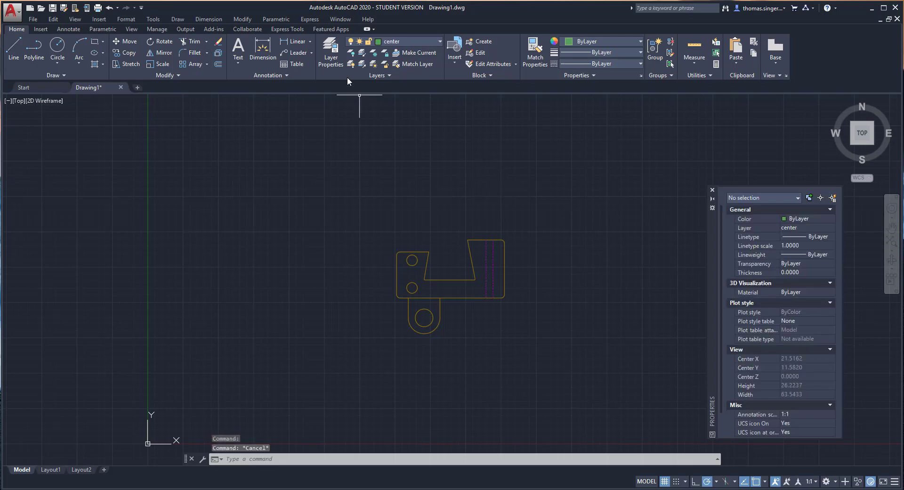
- Assign the CENTER linetype to the center layer in the layer properties
{"action": "left_click", "coordinate": [339, 45]}
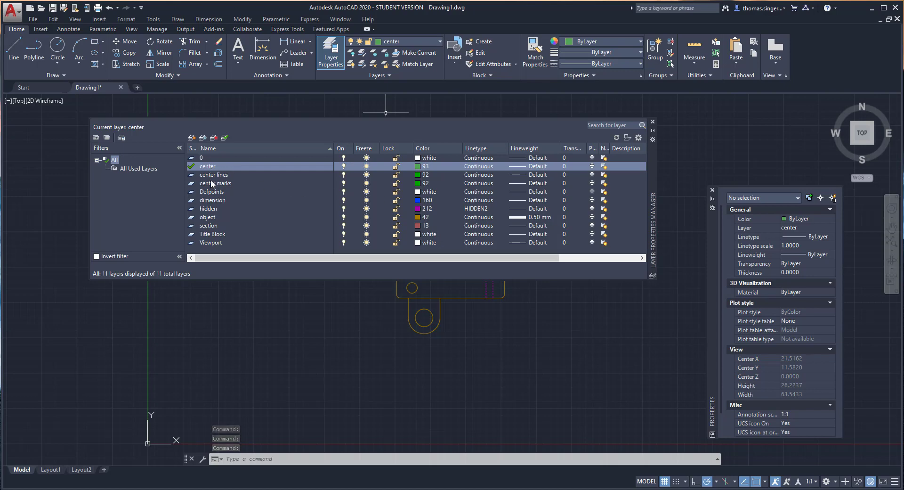
{"action": "left_click", "coordinate": [480, 166]}
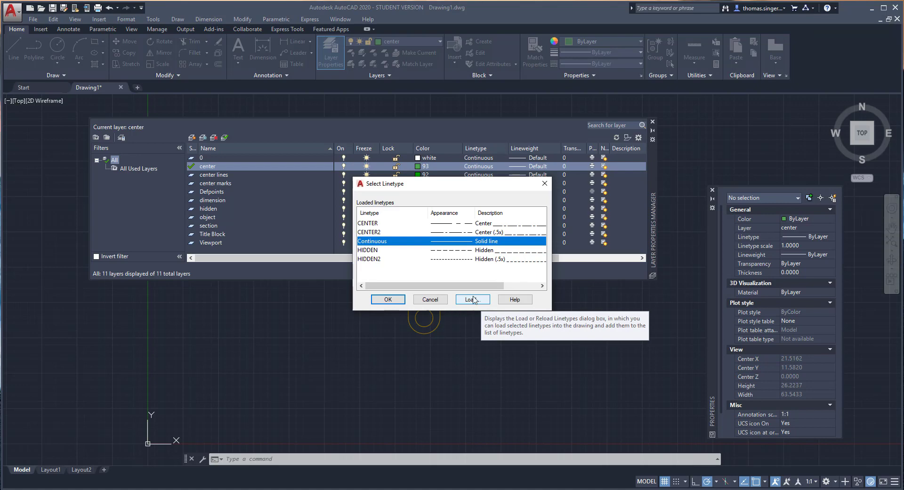
{"action": "left_click", "coordinate": [369, 223]}
{"action": "left_click", "coordinate": [387, 299]}
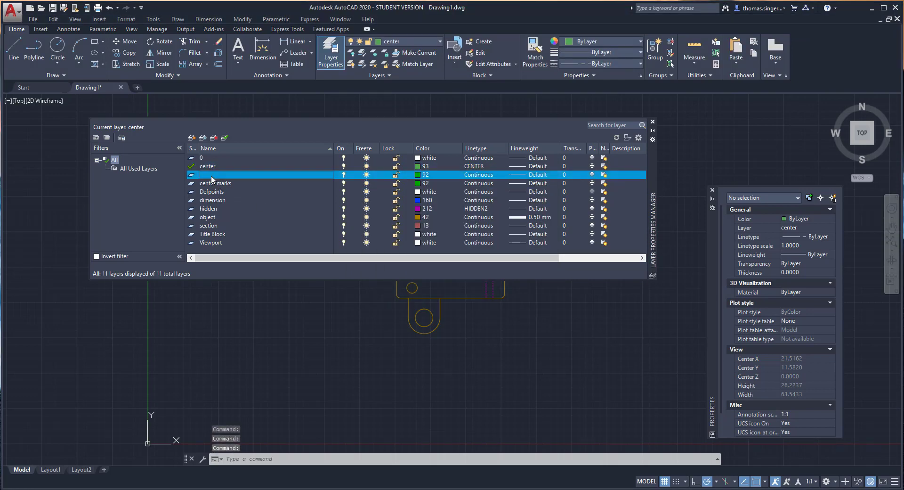
- Assign the CENTER linetype to the center lines and center marks layers and close the layer manager
{"action": "left_click", "coordinate": [211, 175]}
{"action": "left_click", "coordinate": [478, 174]}
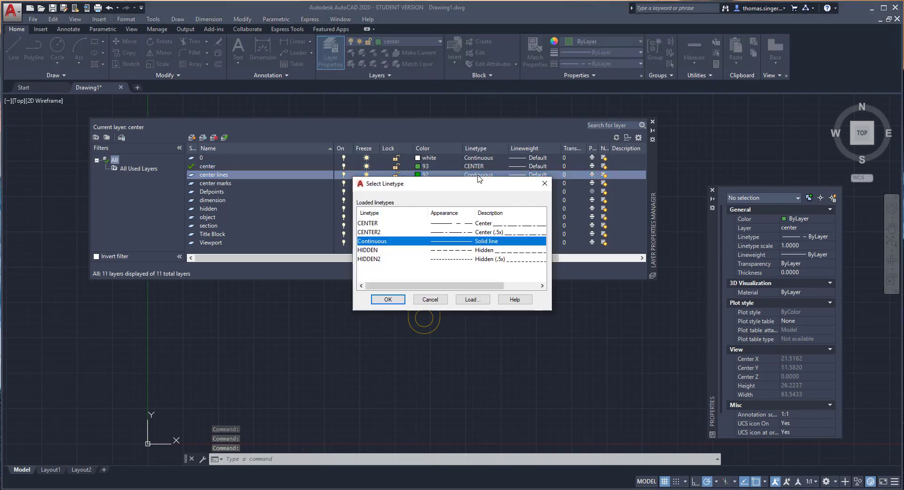
{"action": "left_click", "coordinate": [370, 224]}
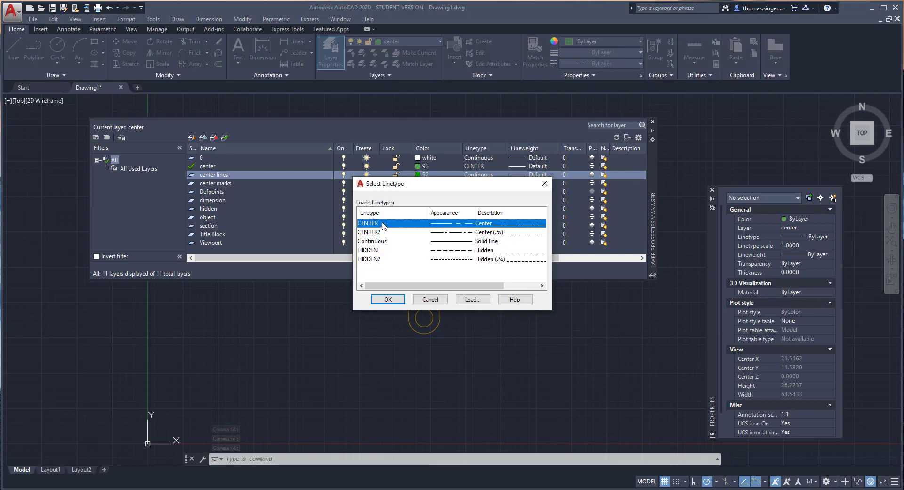
{"action": "left_click", "coordinate": [387, 299]}
{"action": "left_click", "coordinate": [477, 186]}
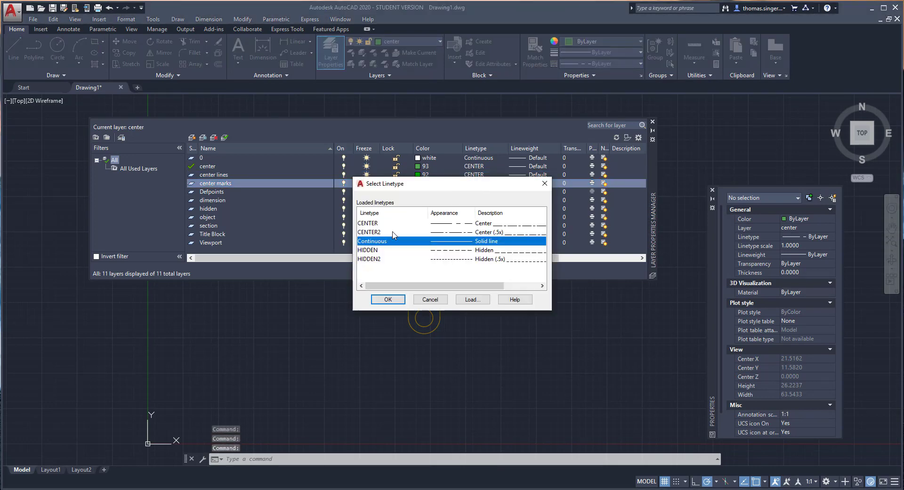
{"action": "left_click", "coordinate": [371, 223]}
{"action": "left_click", "coordinate": [387, 299]}
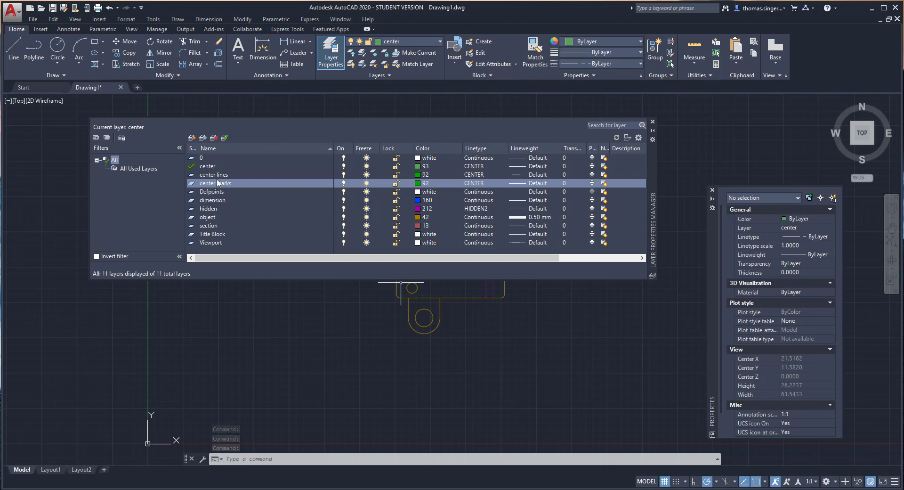
{"action": "left_click", "coordinate": [653, 122]}
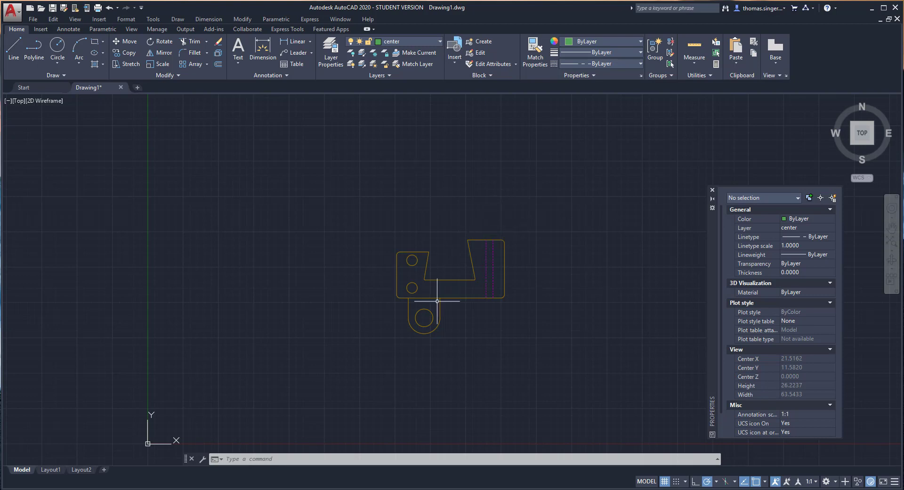
- Make center lines the current layer and draw a 0.5-unit helper line joining the upper ends of the two hidden lines
{"action": "scroll", "coordinate": [445, 334], "scroll_direction": "up", "scroll_amount": 2}
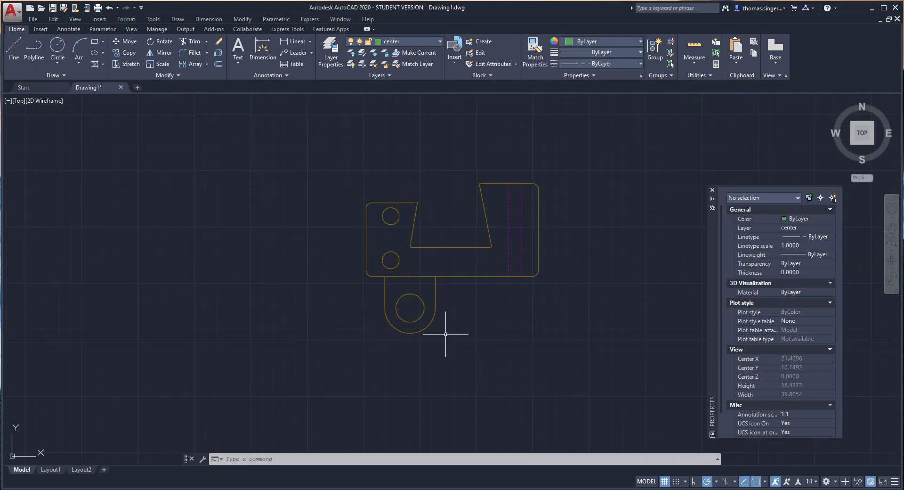
{"action": "scroll", "coordinate": [449, 305], "scroll_direction": "up", "scroll_amount": 2}
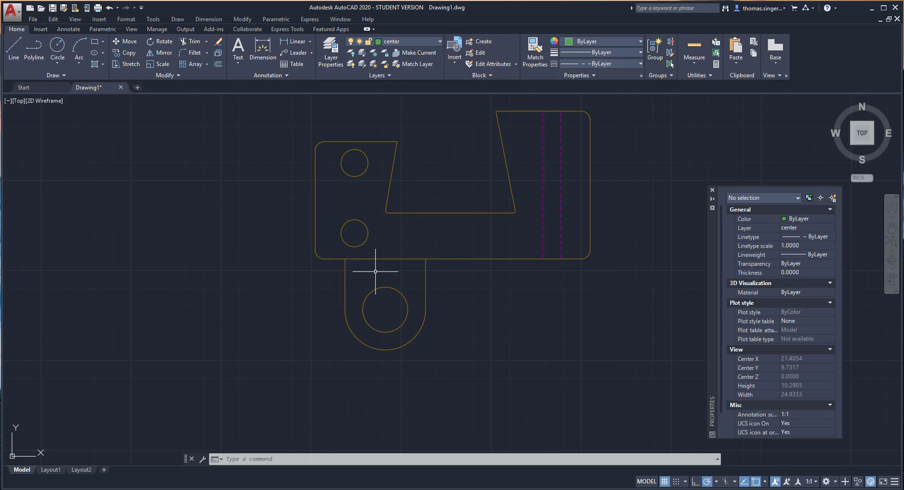
{"action": "left_click", "coordinate": [405, 43]}
{"action": "left_click", "coordinate": [400, 75]}
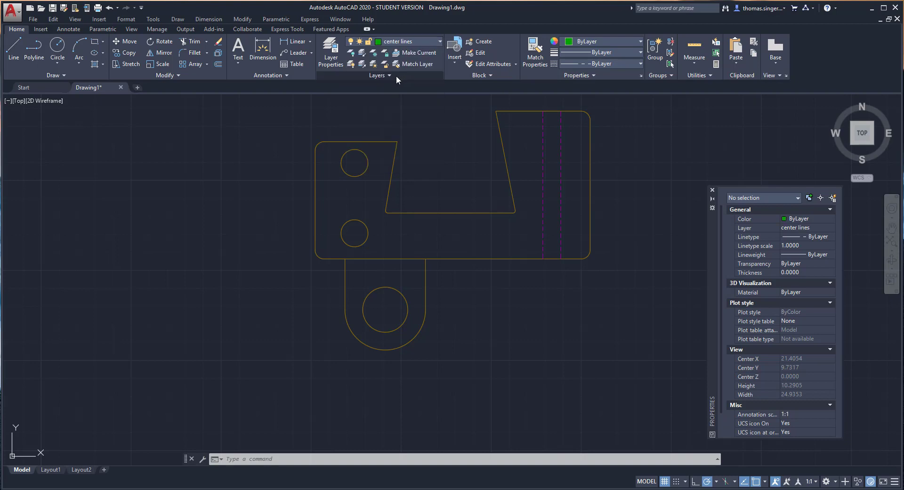
{"action": "left_click", "coordinate": [14, 47]}
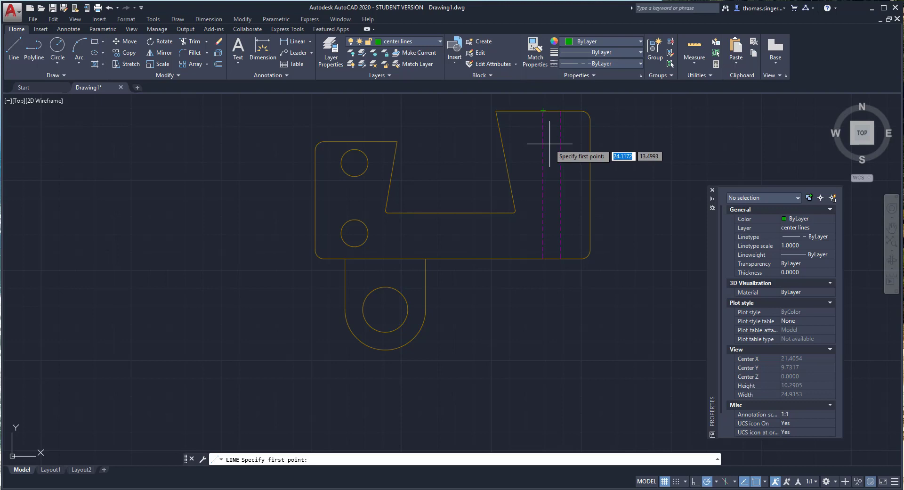
{"action": "scroll", "coordinate": [541, 131], "scroll_direction": "down", "scroll_amount": 3}
{"action": "scroll", "coordinate": [539, 118], "scroll_direction": "up", "scroll_amount": 5}
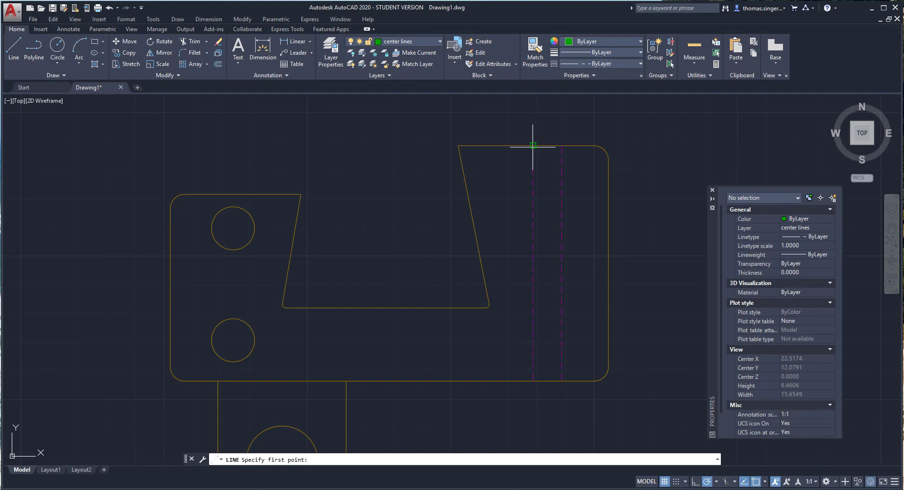
{"action": "left_click", "coordinate": [562, 145]}
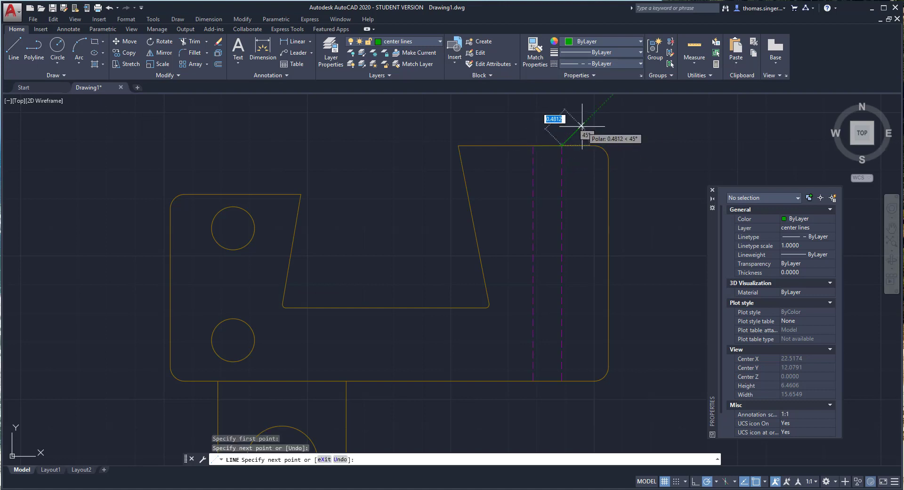
{"action": "right_click", "coordinate": [570, 129]}
{"action": "left_click", "coordinate": [574, 134]}
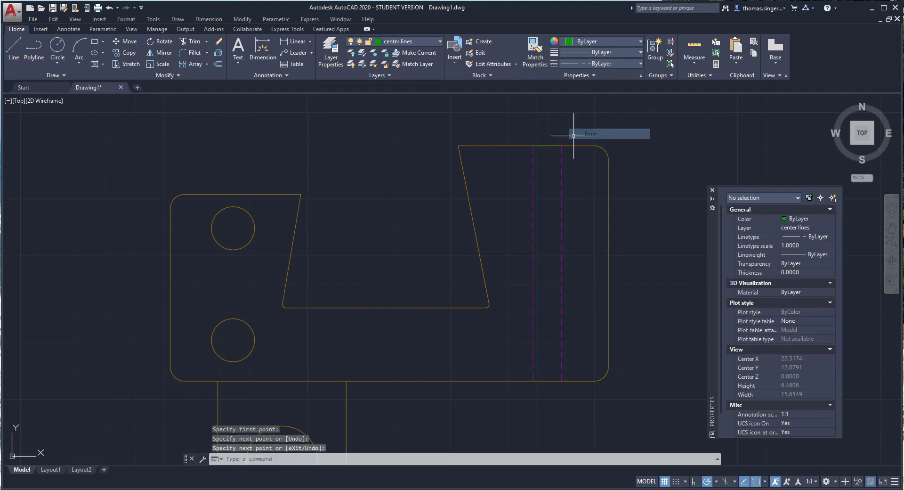
- Draw a vertical centerline about 5 units long midway between the hidden lines, extending past both part edges, and delete the helper line
{"action": "key", "text": "Return"}
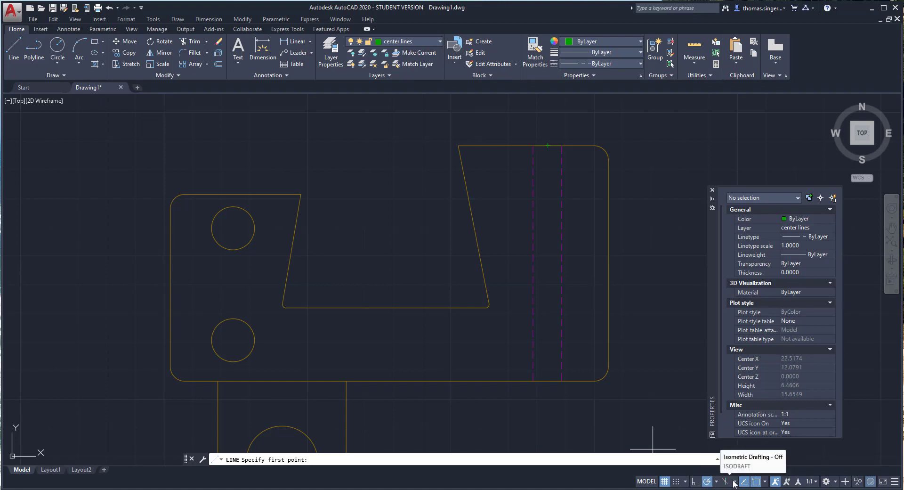
{"action": "left_click", "coordinate": [765, 481]}
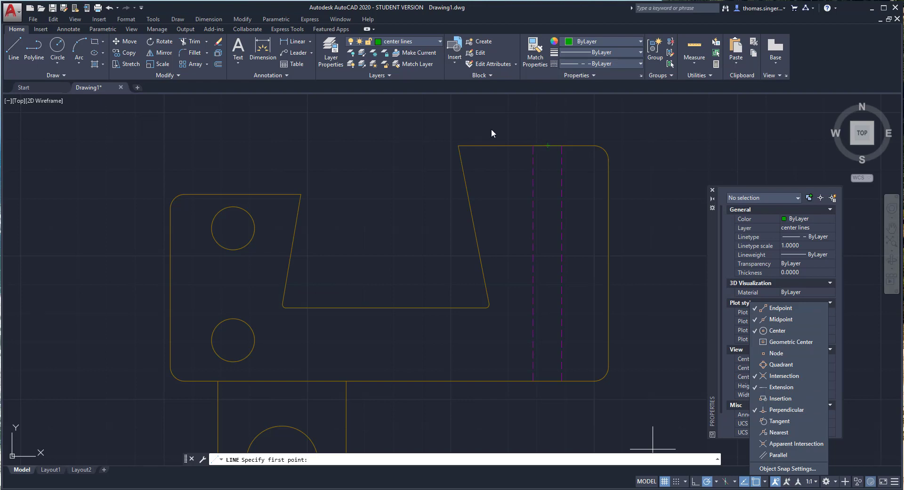
{"action": "left_click", "coordinate": [13, 50]}
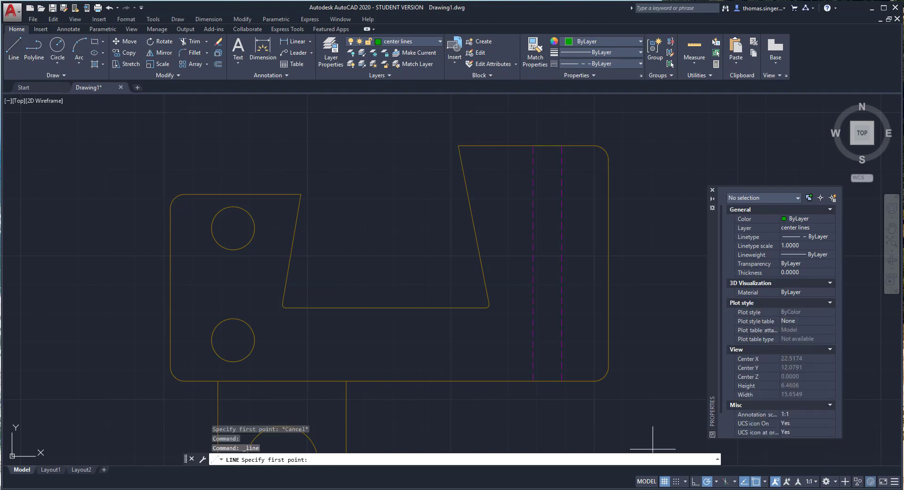
{"action": "left_click", "coordinate": [548, 114]}
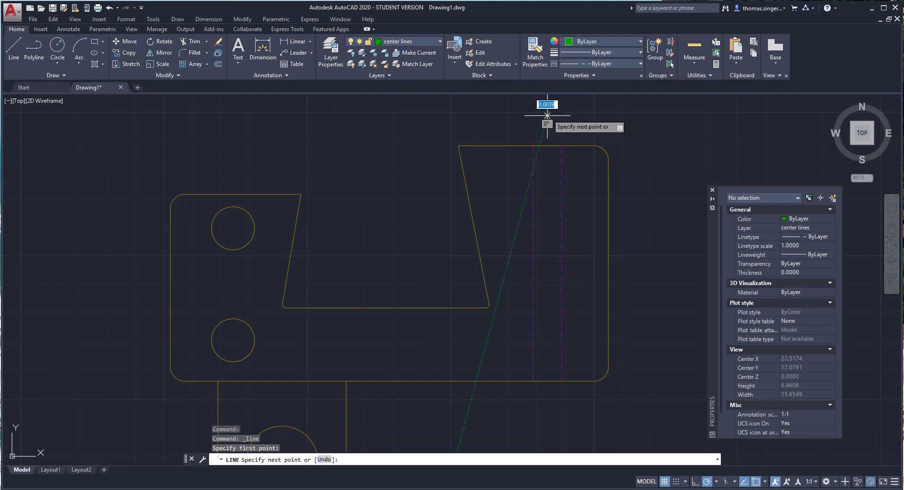
{"action": "left_click", "coordinate": [547, 402]}
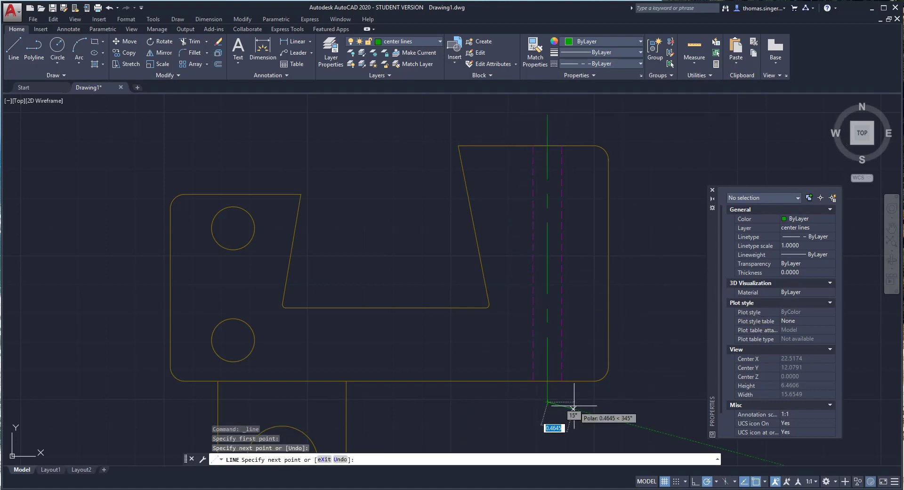
{"action": "right_click", "coordinate": [573, 407]}
{"action": "left_click", "coordinate": [597, 292]}
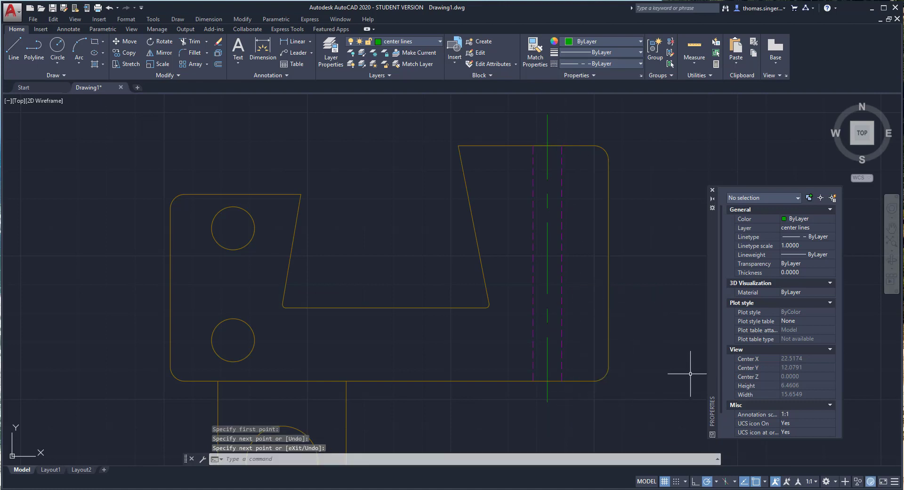
{"action": "left_click", "coordinate": [556, 146]}
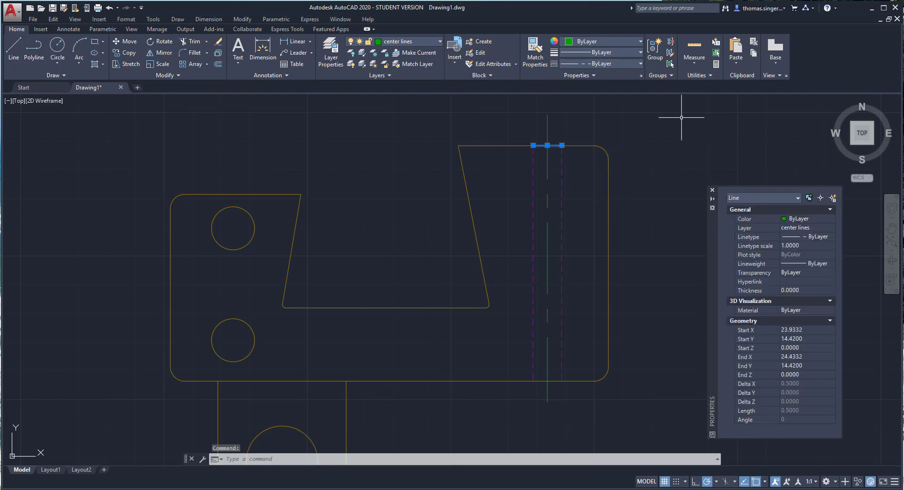
{"action": "key", "text": "Delete"}
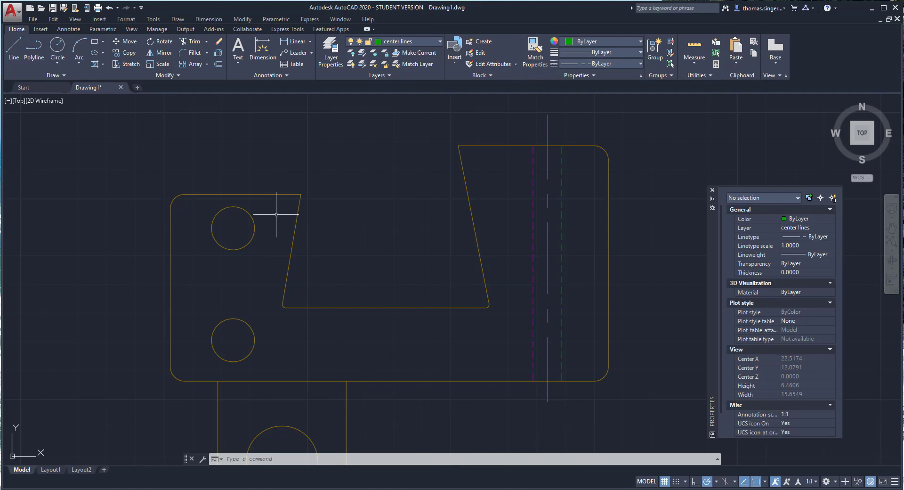
- Make center marks the current layer and check the properties of the vertical centerline
{"action": "left_click", "coordinate": [414, 41]}
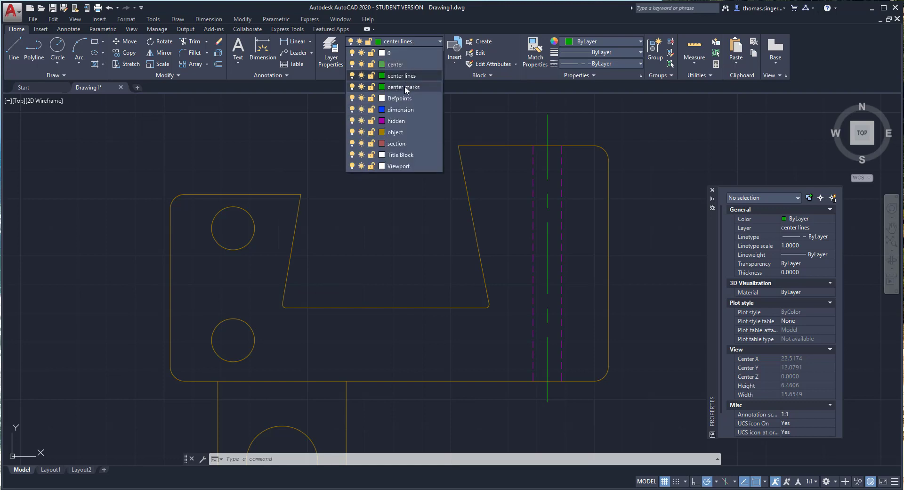
{"action": "left_click", "coordinate": [406, 87]}
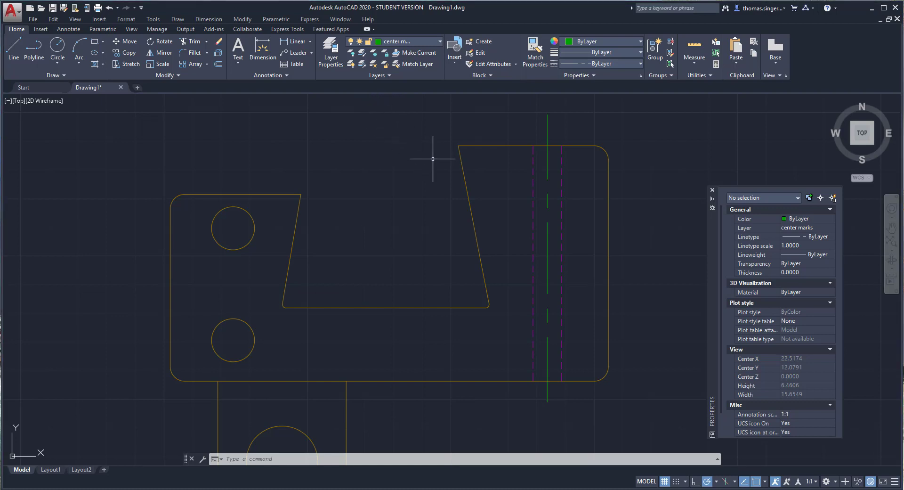
{"action": "left_click", "coordinate": [547, 163]}
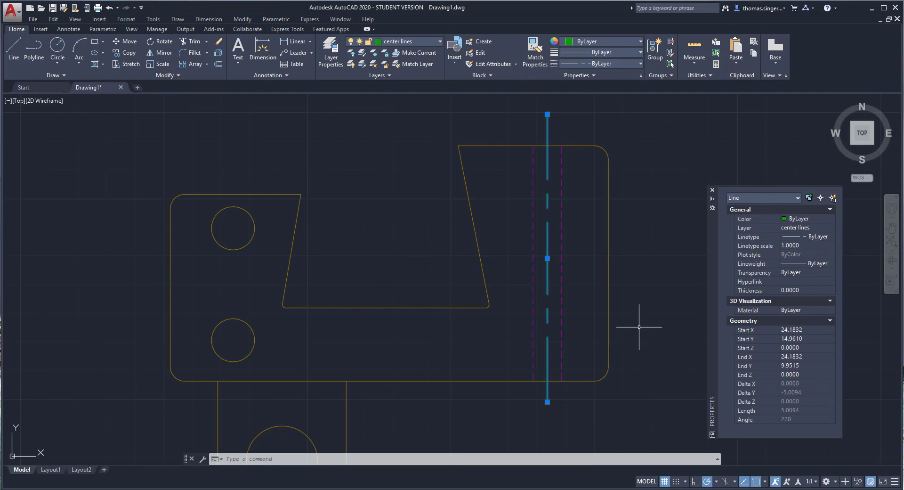
{"action": "key", "text": "Escape"}
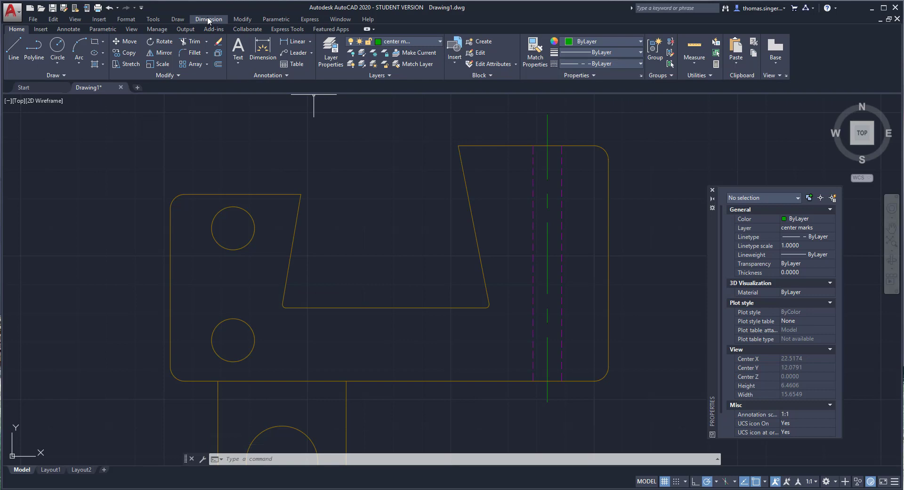
- Add center marks to the two small holes and to the rounded arc of the lower lug
{"action": "left_click", "coordinate": [67, 30]}
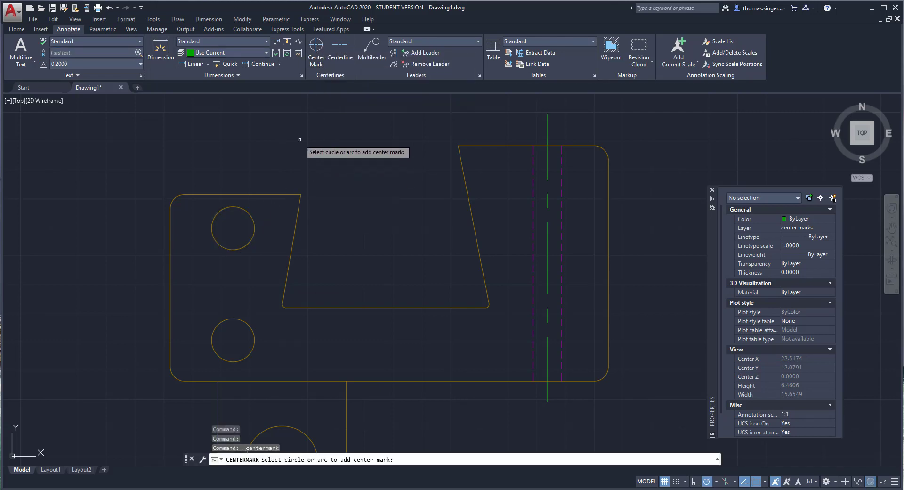
{"action": "left_click", "coordinate": [240, 208]}
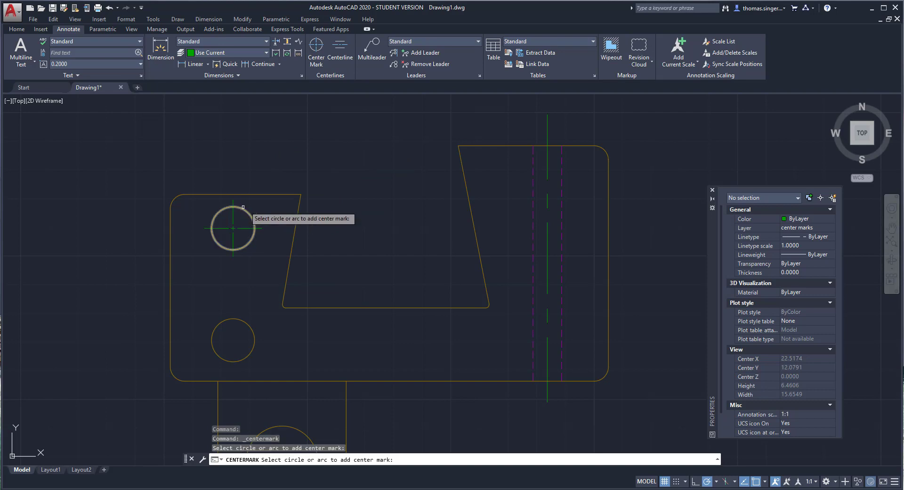
{"action": "scroll", "coordinate": [332, 195], "scroll_direction": "down", "scroll_amount": 2}
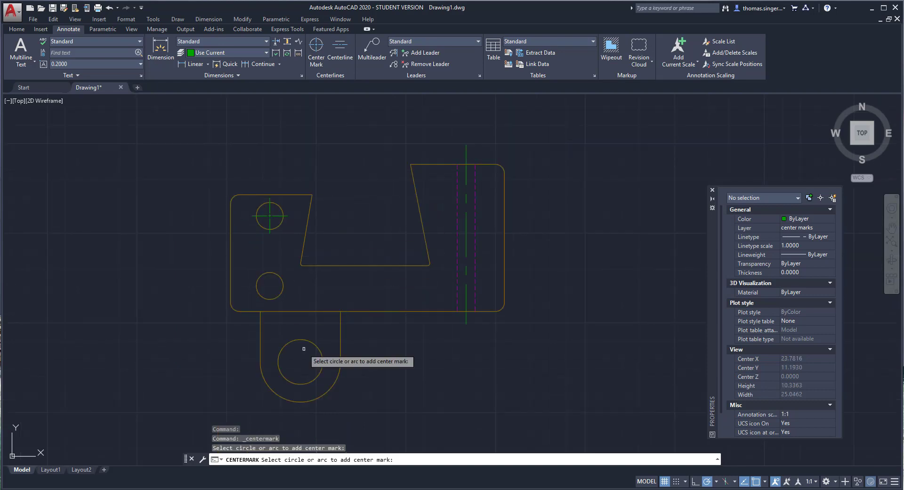
{"action": "left_click", "coordinate": [324, 394]}
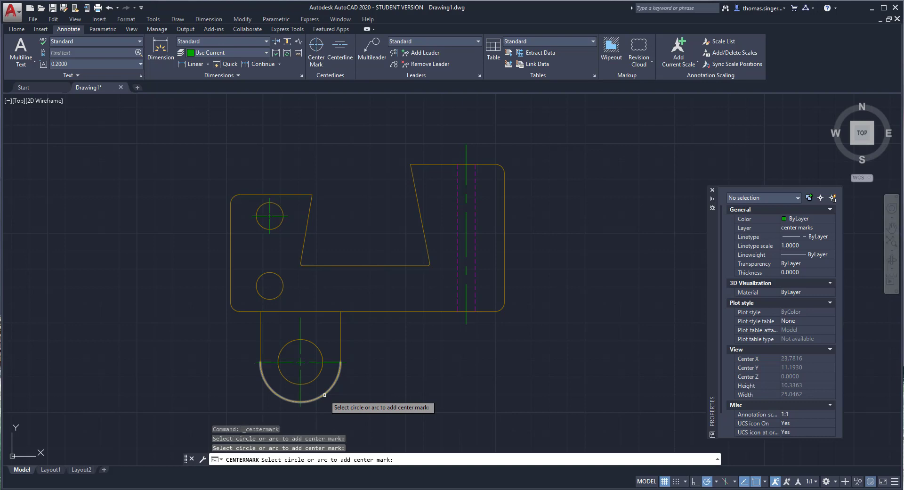
{"action": "left_click", "coordinate": [282, 288]}
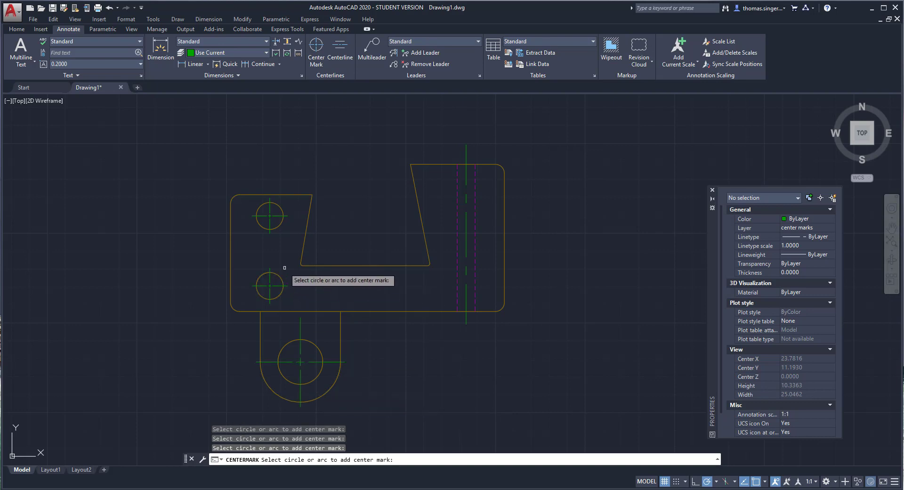
- Try to join the center marks of the two small holes by stretching their facing vertical extensions together, and undo the grip edits
{"action": "scroll", "coordinate": [278, 258], "scroll_direction": "down", "scroll_amount": 6}
{"action": "scroll", "coordinate": [278, 258], "scroll_direction": "up", "scroll_amount": 4}
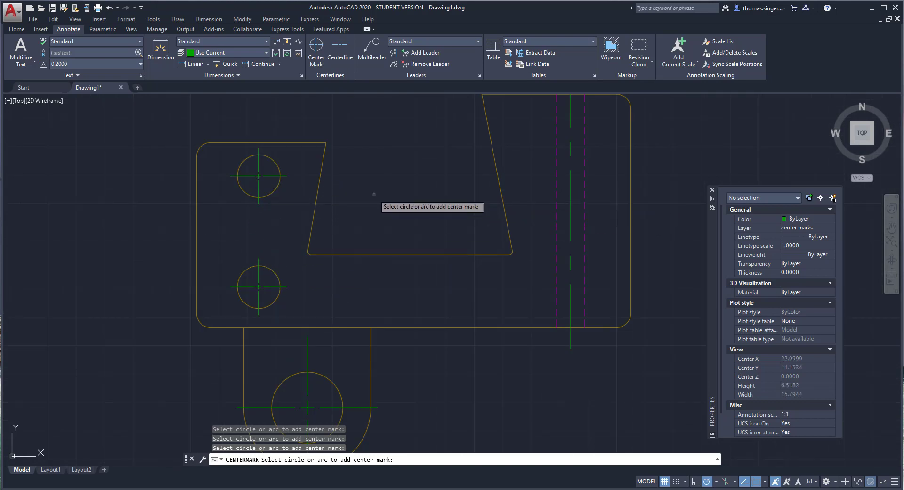
{"action": "key", "text": "Escape"}
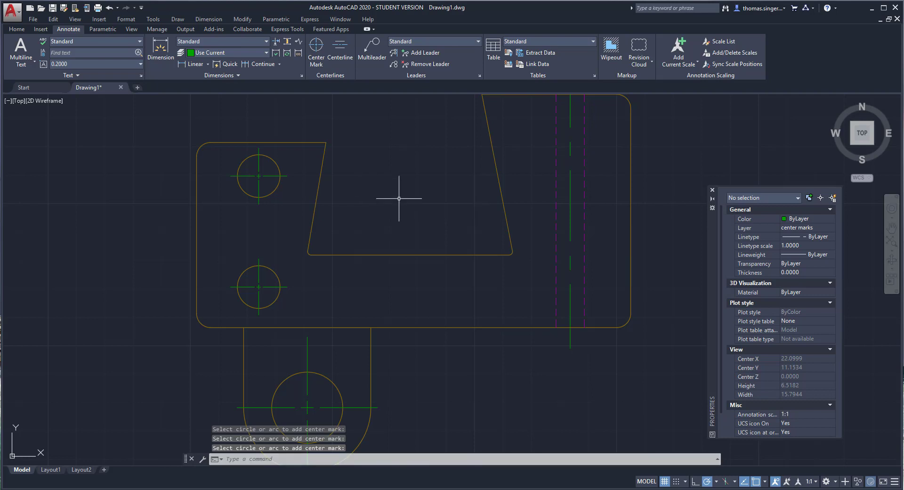
{"action": "left_click", "coordinate": [262, 204]}
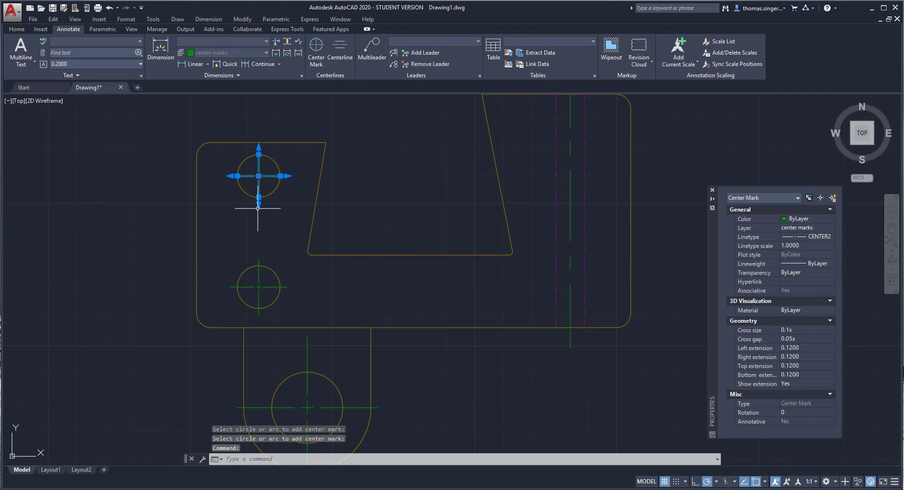
{"action": "left_click", "coordinate": [258, 197]}
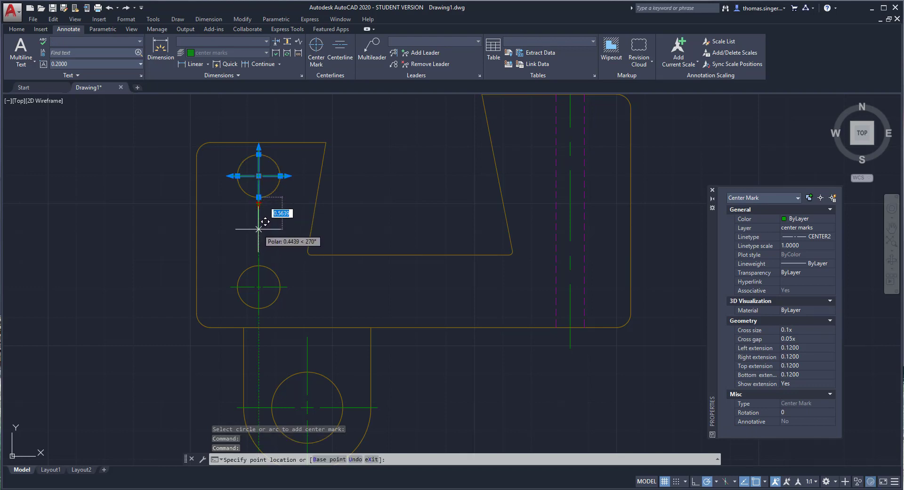
{"action": "left_click", "coordinate": [258, 228]}
{"action": "left_click", "coordinate": [258, 262]}
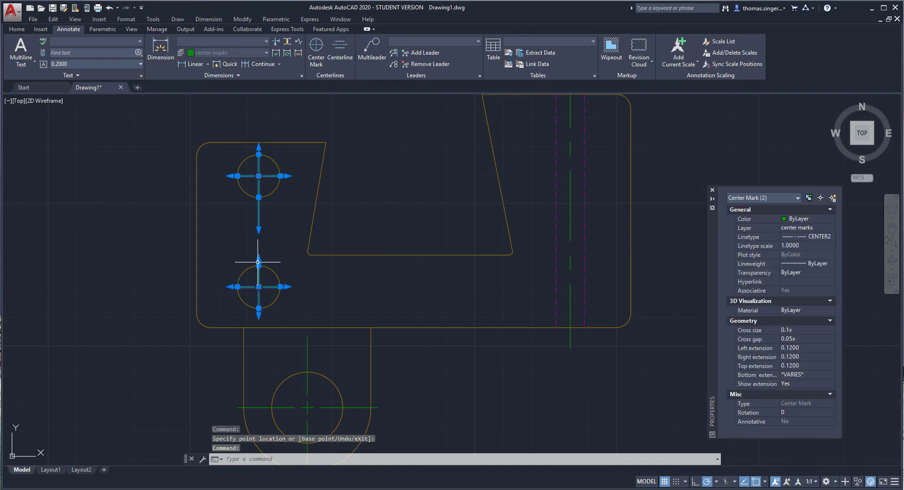
{"action": "left_click", "coordinate": [258, 261]}
{"action": "left_click", "coordinate": [258, 229]}
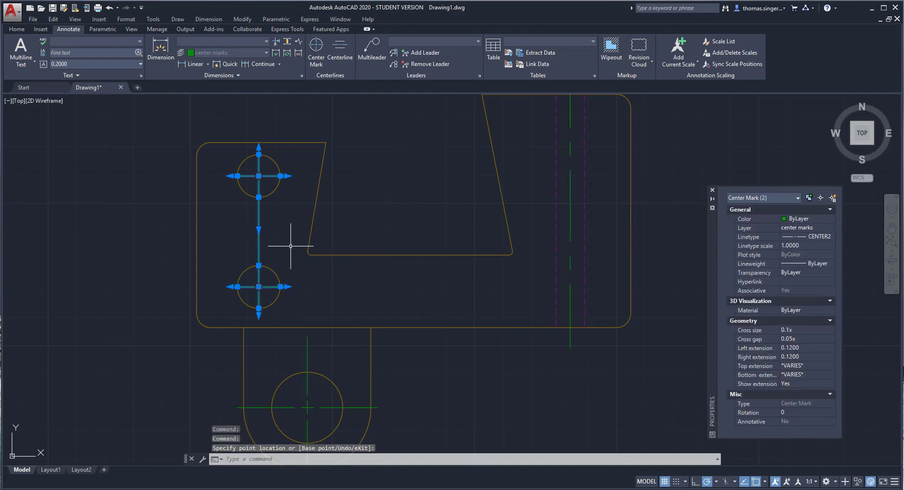
{"action": "key", "text": "Escape"}
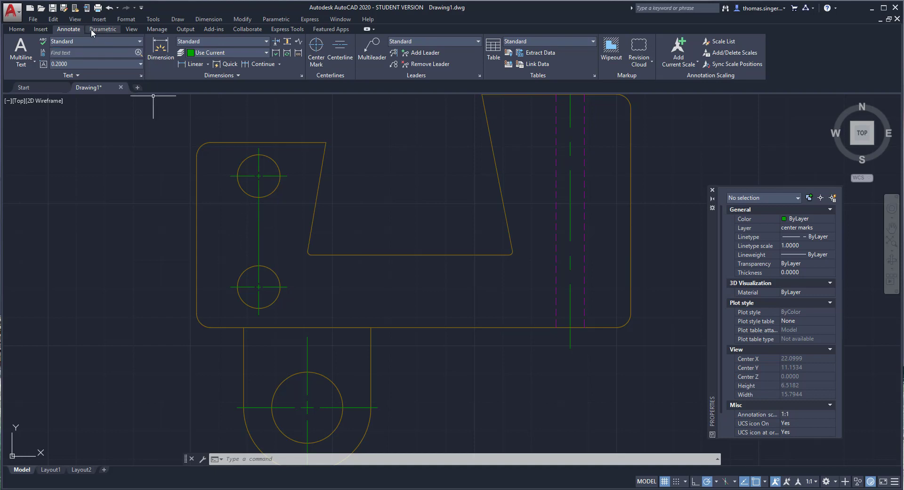
{"action": "left_click", "coordinate": [109, 8]}
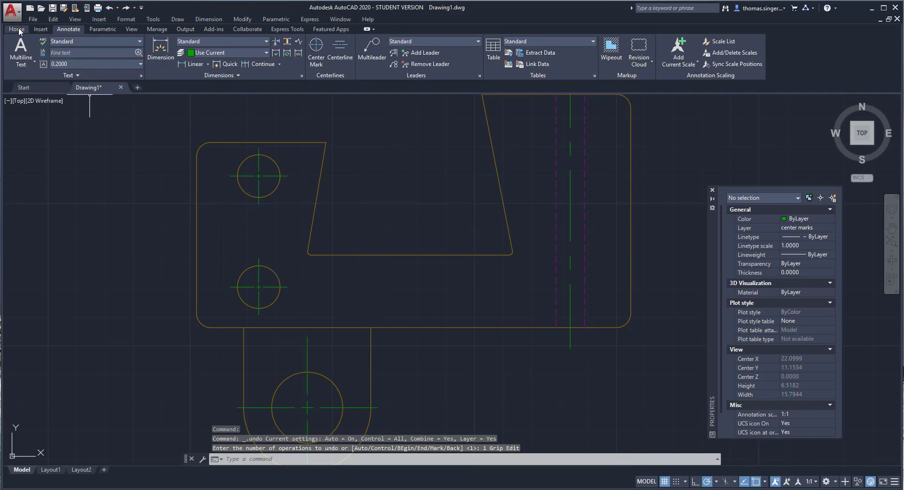
- Draw a vertical line about 0.96 units long joining the facing ends of the two small holes' center marks
{"action": "left_click", "coordinate": [19, 28]}
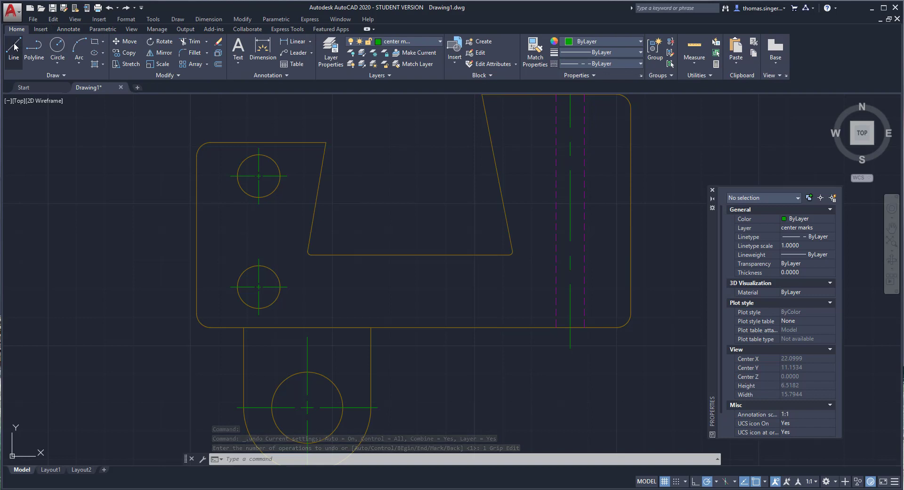
{"action": "left_click", "coordinate": [14, 46]}
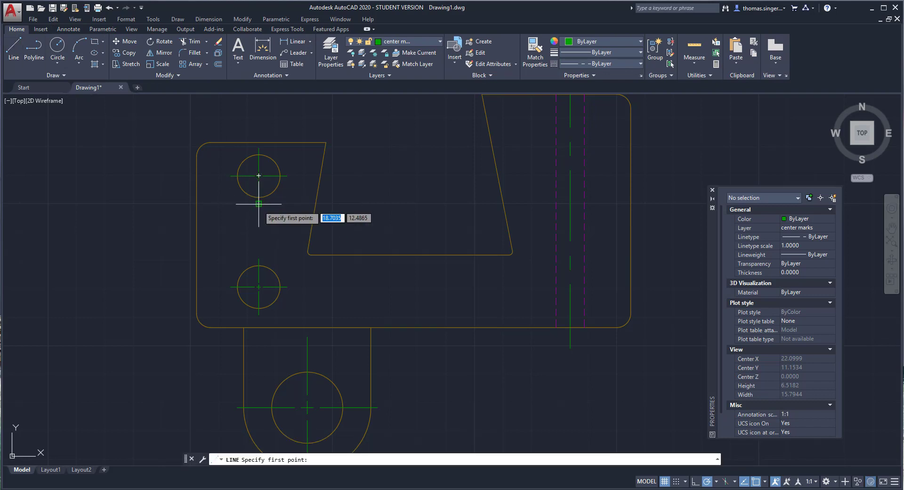
{"action": "left_click", "coordinate": [259, 258]}
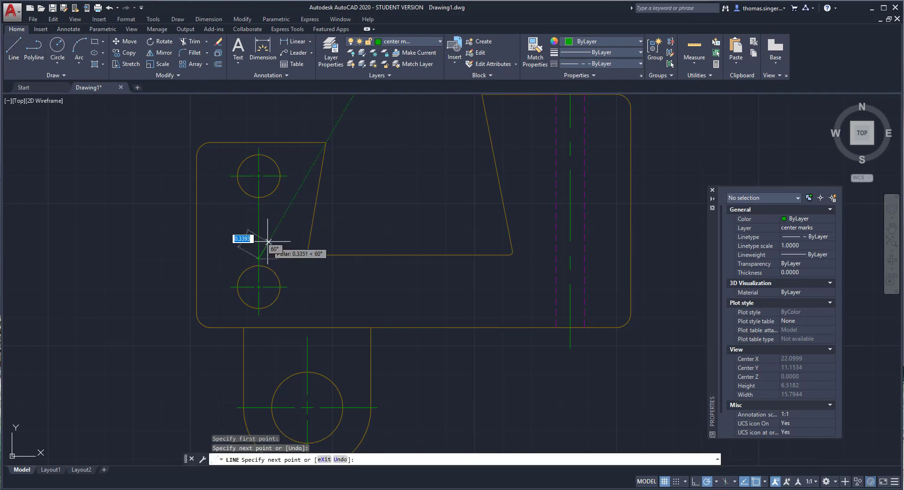
{"action": "right_click", "coordinate": [268, 241]}
{"action": "left_click", "coordinate": [270, 245]}
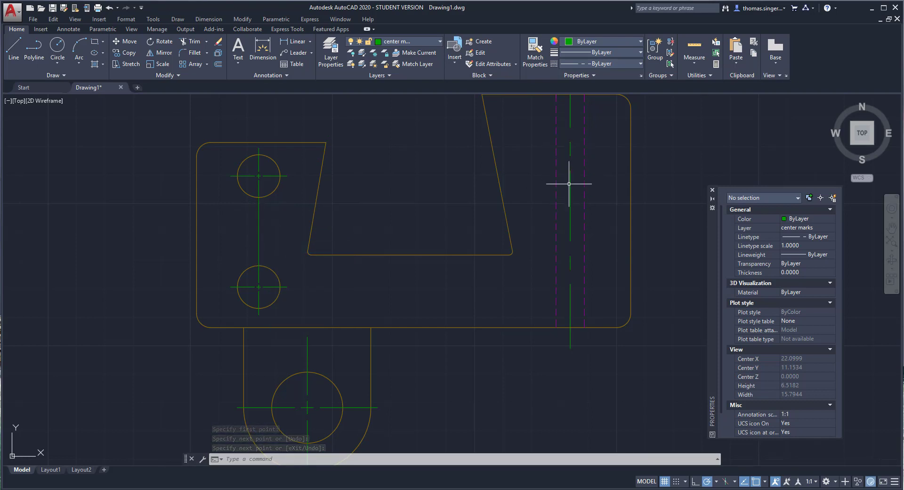
- Make center lines the current layer and set its linetype to CENTER2
{"action": "left_click", "coordinate": [417, 43]}
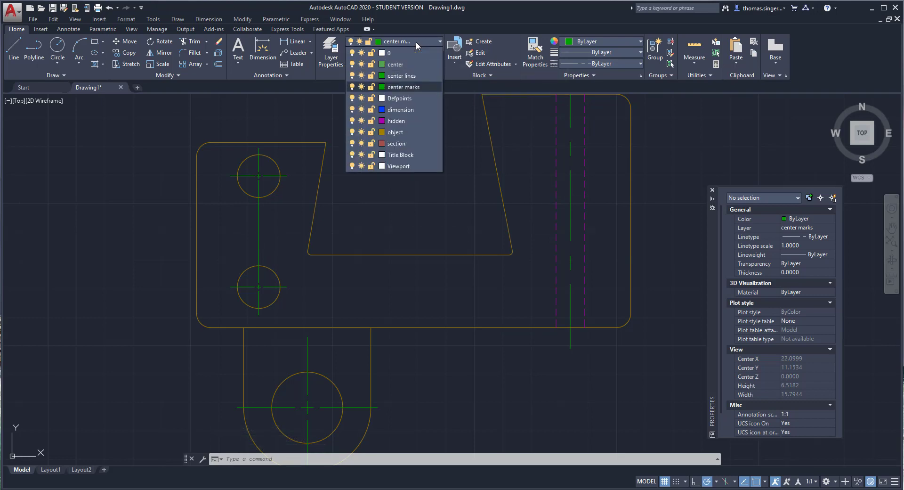
{"action": "left_click", "coordinate": [414, 42]}
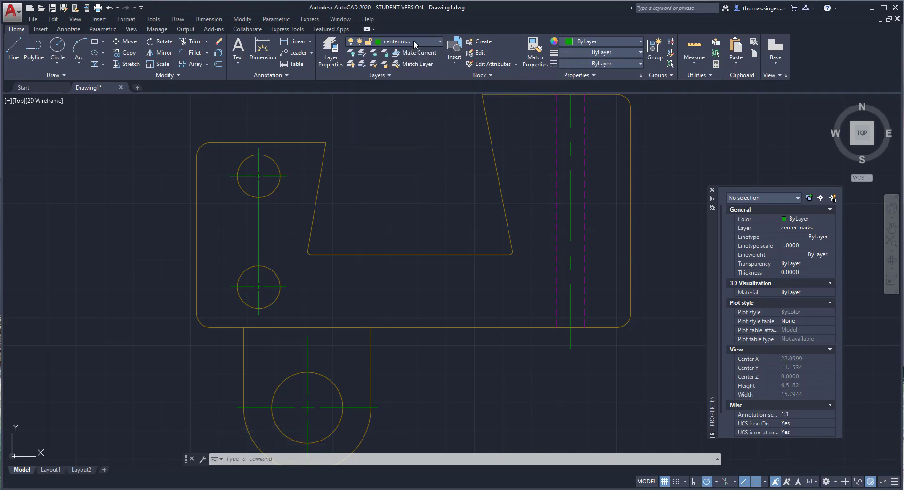
{"action": "left_click", "coordinate": [331, 52]}
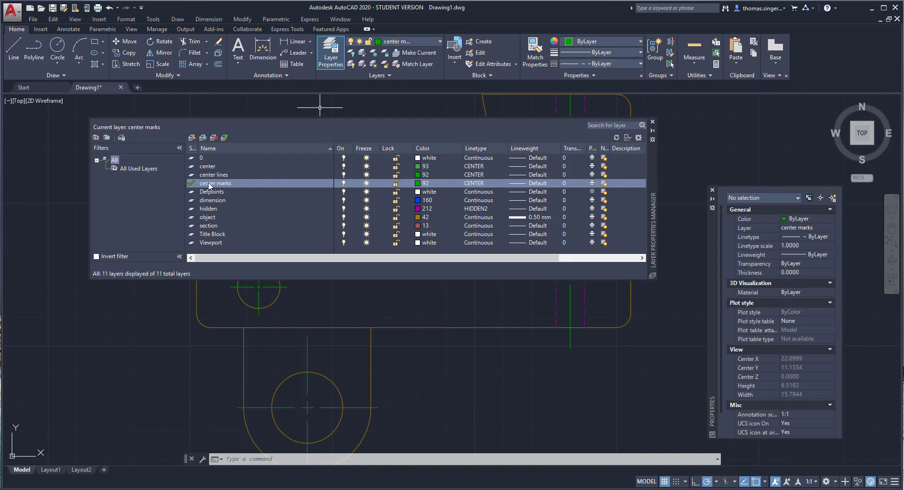
{"action": "left_click", "coordinate": [224, 177]}
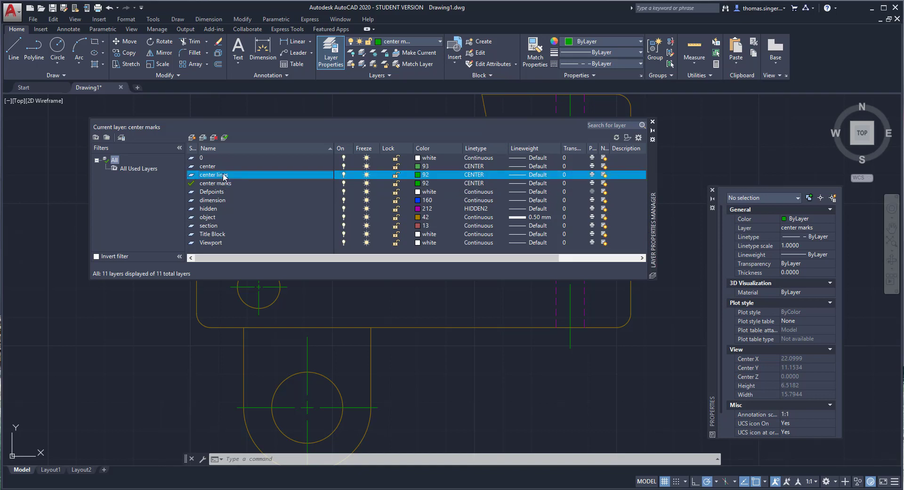
{"action": "double_click", "coordinate": [192, 175]}
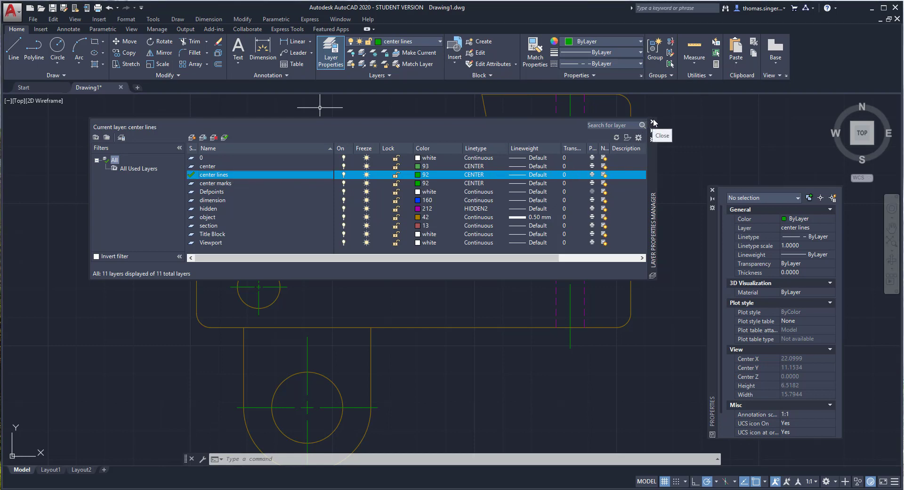
{"action": "left_click", "coordinate": [473, 176]}
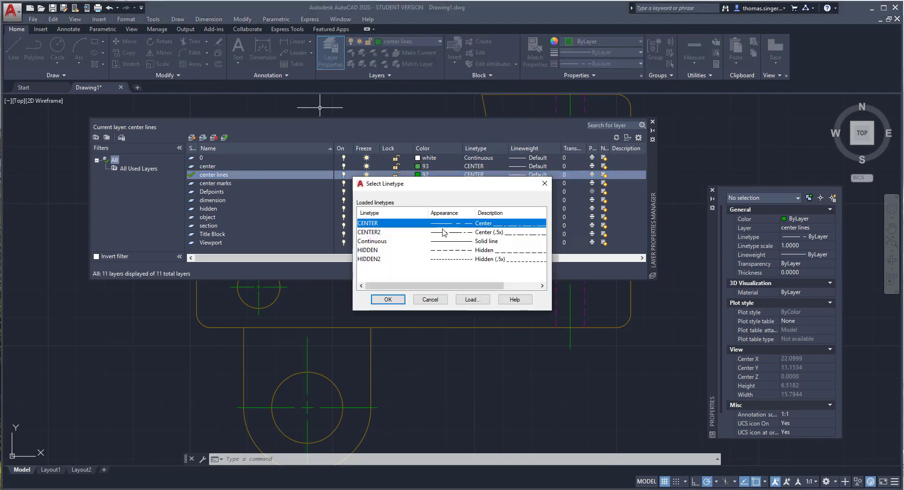
{"action": "left_click", "coordinate": [369, 231]}
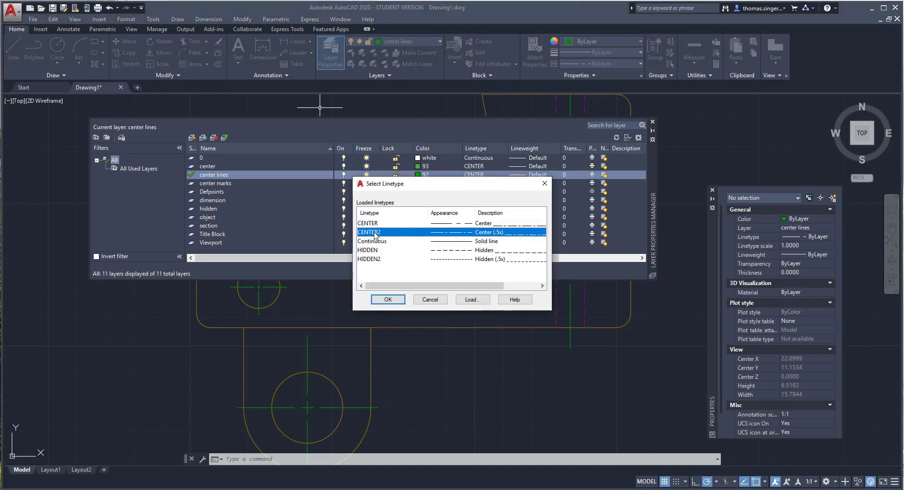
{"action": "left_click", "coordinate": [388, 299]}
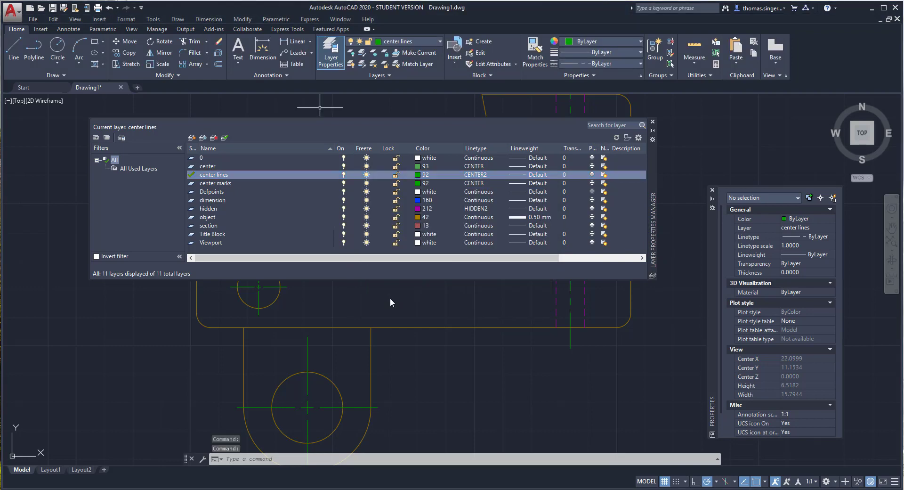
{"action": "left_click", "coordinate": [652, 122]}
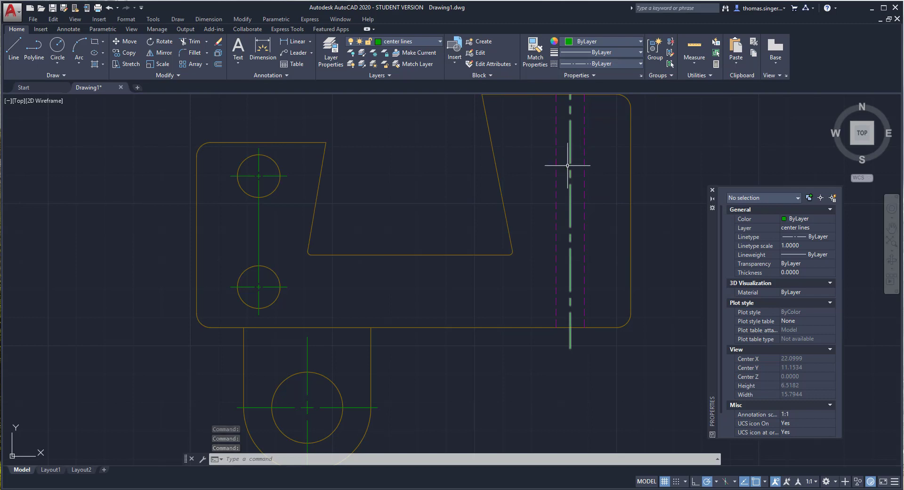
- Move the vertical line between the two small holes to the center lines layer
{"action": "left_click", "coordinate": [259, 226]}
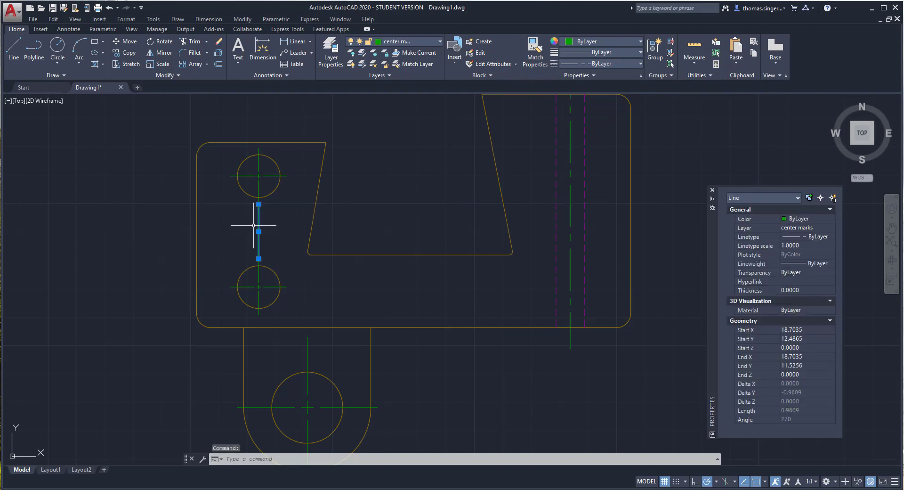
{"action": "left_click", "coordinate": [797, 228]}
{"action": "left_click", "coordinate": [797, 229]}
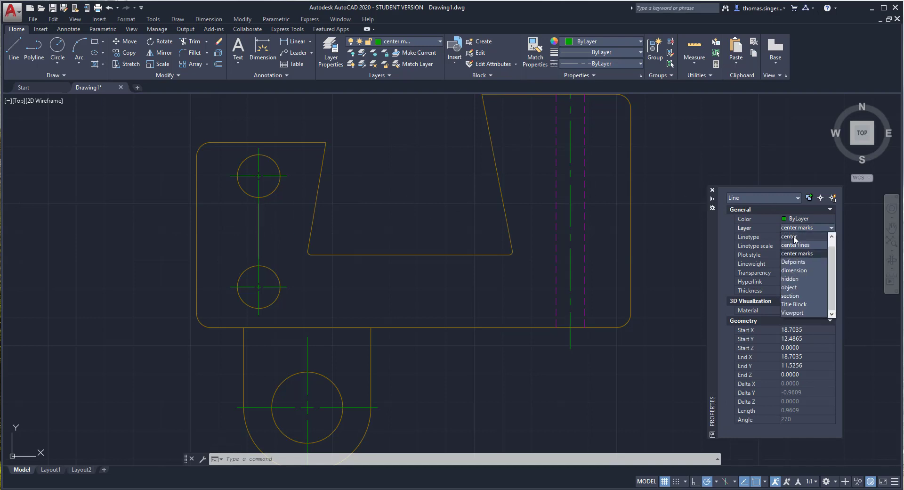
{"action": "left_click", "coordinate": [794, 245]}
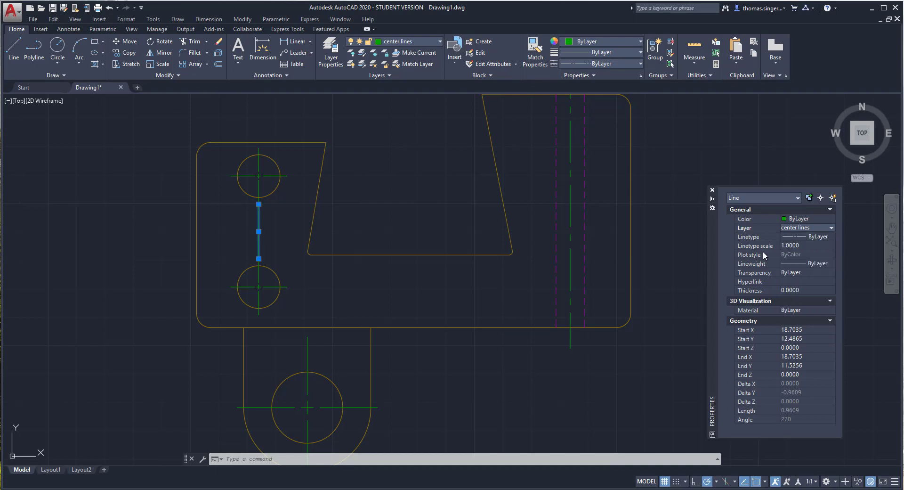
{"action": "key", "text": "Escape"}
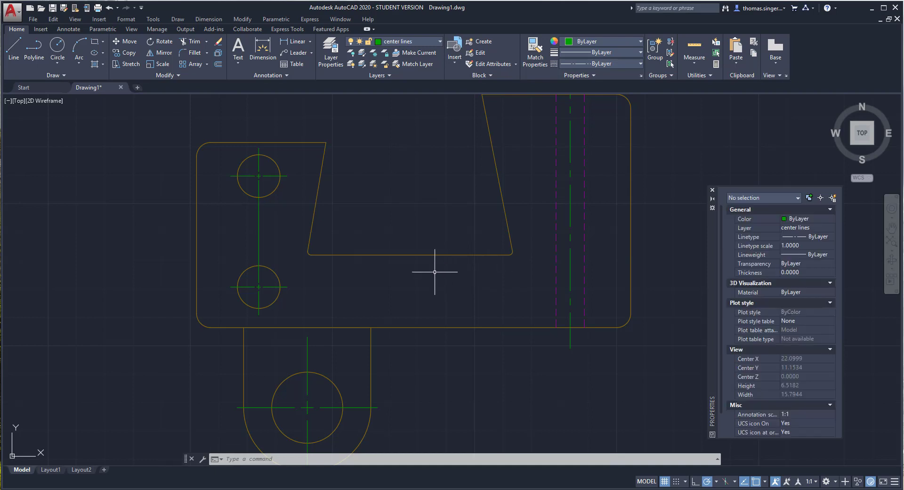
- Stretch both ends of the connecting line into the two small holes, making it about 1.63 units long
{"action": "left_click", "coordinate": [258, 226]}
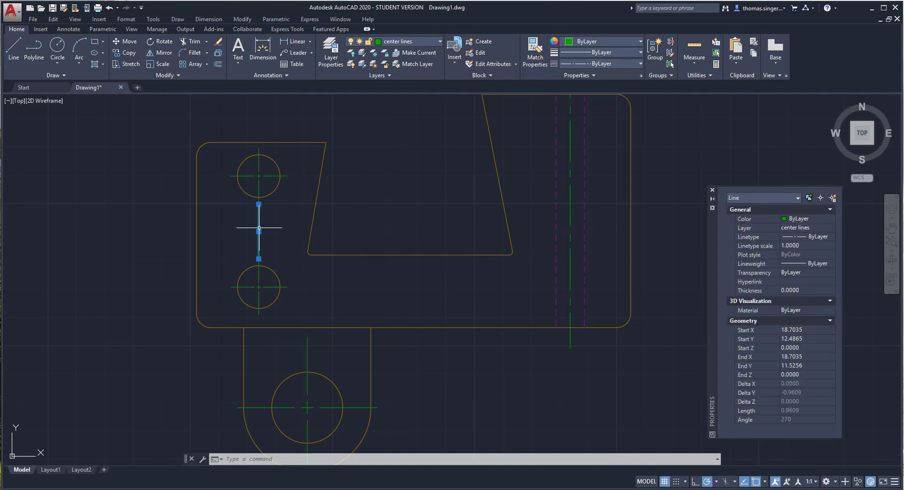
{"action": "left_click", "coordinate": [258, 204]}
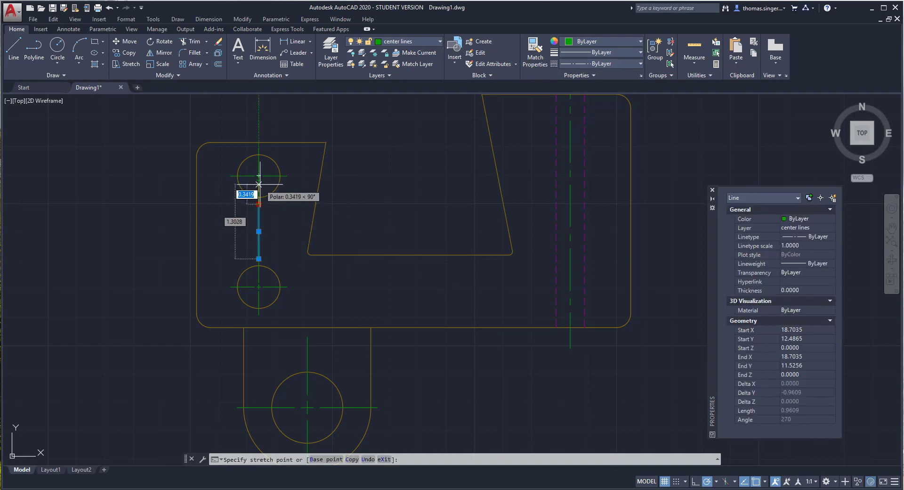
{"action": "left_click", "coordinate": [259, 181]}
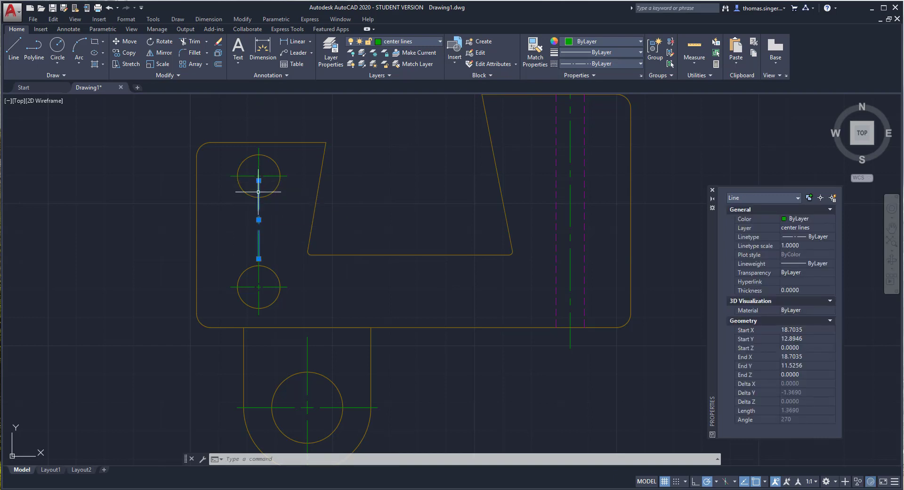
{"action": "left_click", "coordinate": [259, 258]}
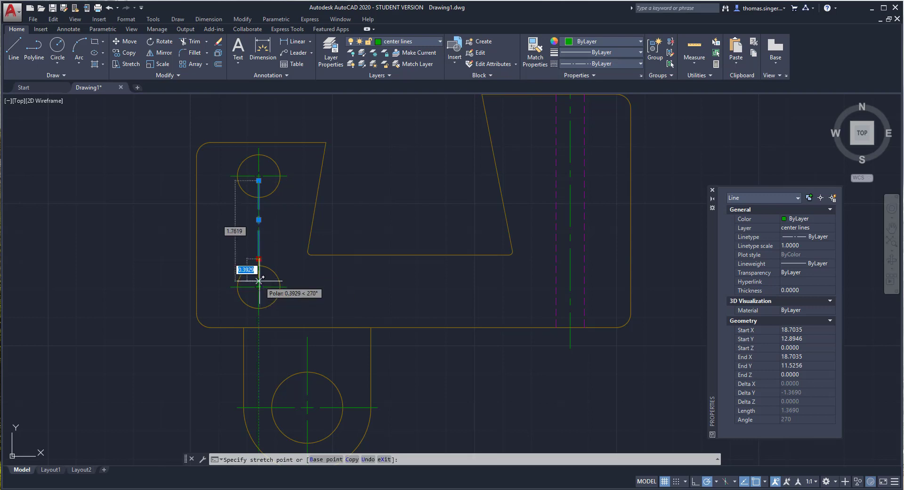
{"action": "scroll", "coordinate": [259, 278], "scroll_direction": "down", "scroll_amount": 4}
{"action": "scroll", "coordinate": [258, 282], "scroll_direction": "up", "scroll_amount": 8}
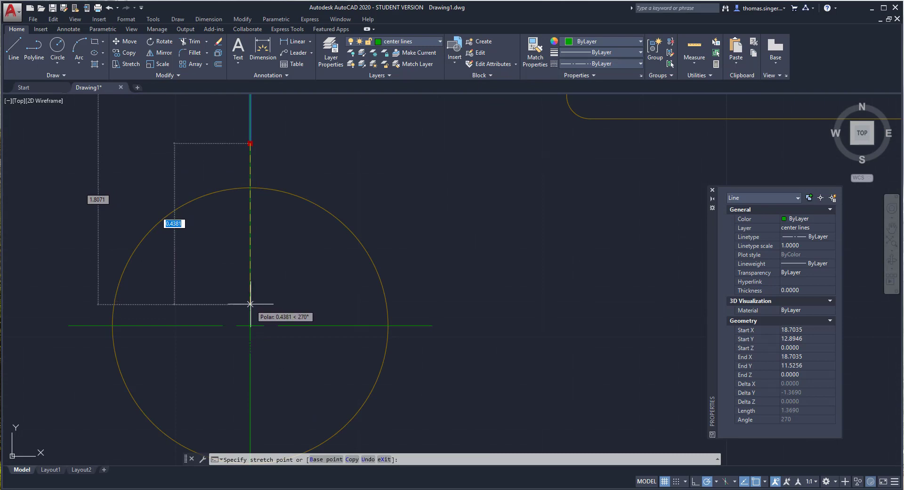
{"action": "key", "text": "Escape"}
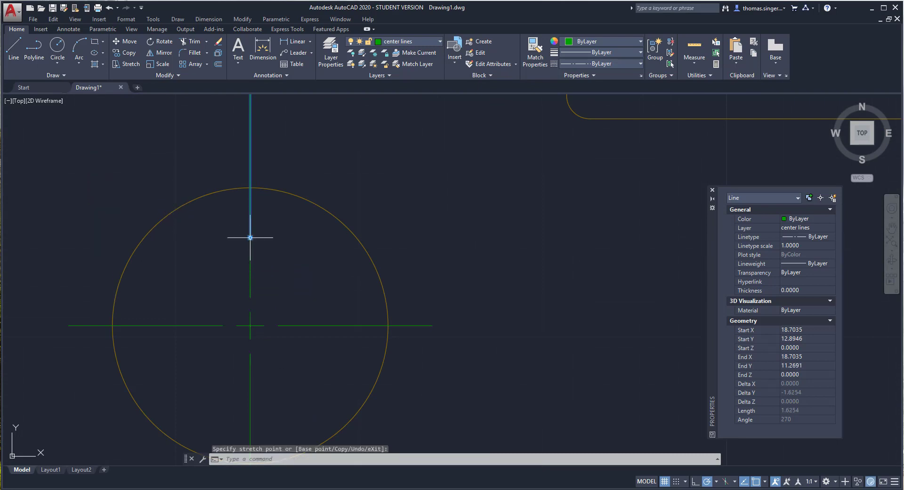
{"action": "key", "text": "Escape"}
{"action": "scroll", "coordinate": [365, 215], "scroll_direction": "up", "scroll_amount": 3}
{"action": "scroll", "coordinate": [359, 217], "scroll_direction": "down", "scroll_amount": 7}
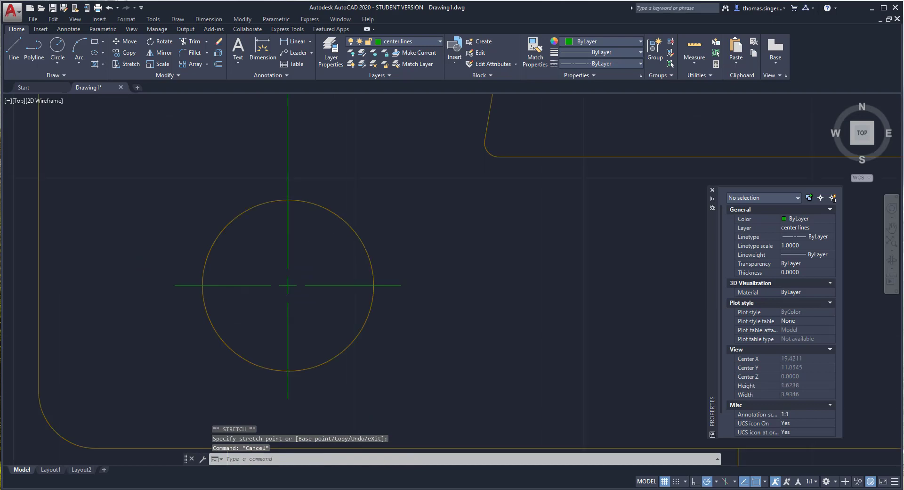
{"action": "scroll", "coordinate": [353, 137], "scroll_direction": "down", "scroll_amount": 3}
{"action": "scroll", "coordinate": [351, 161], "scroll_direction": "up", "scroll_amount": 6}
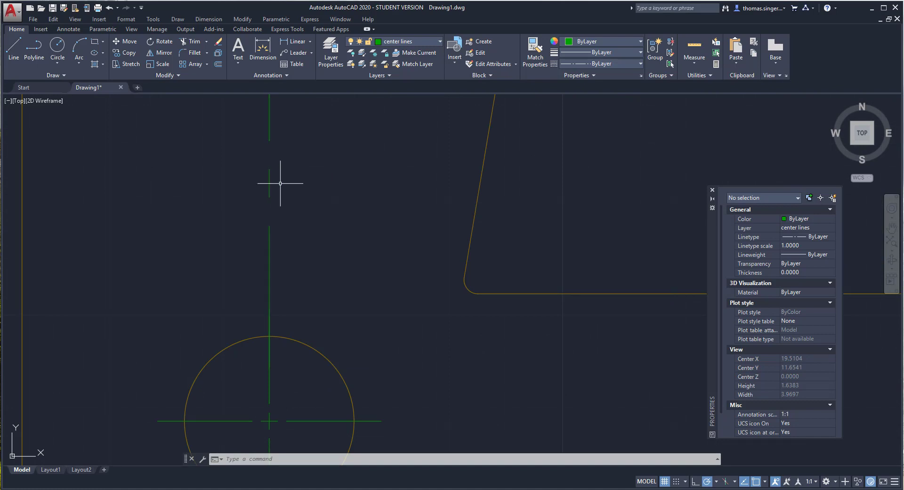
{"action": "scroll", "coordinate": [281, 183], "scroll_direction": "down", "scroll_amount": 7}
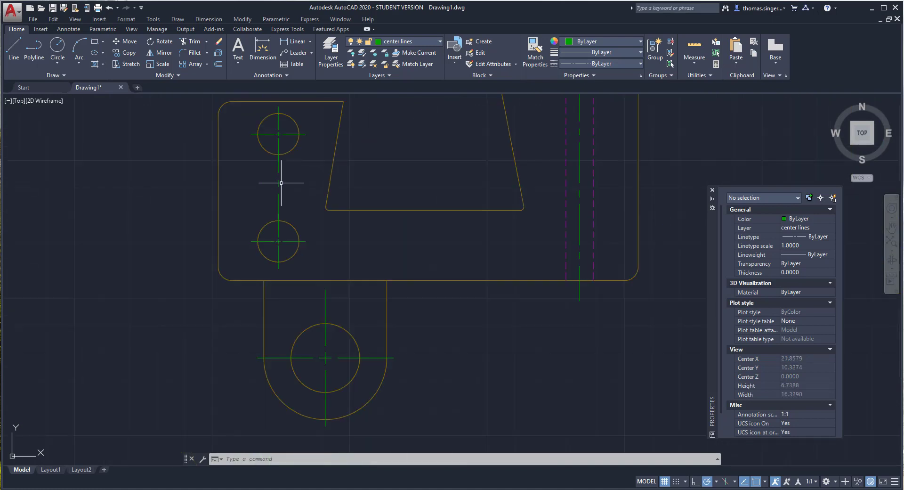
{"action": "scroll", "coordinate": [281, 160], "scroll_direction": "up", "scroll_amount": 4}
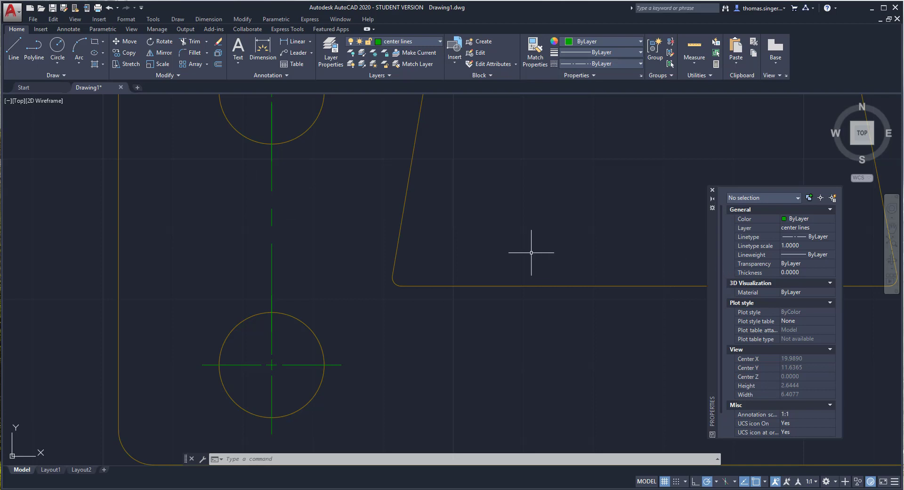
- Check the layer of the vertical line between the two small holes and review the linetypes of the drawing's layers
{"action": "left_click", "coordinate": [273, 215]}
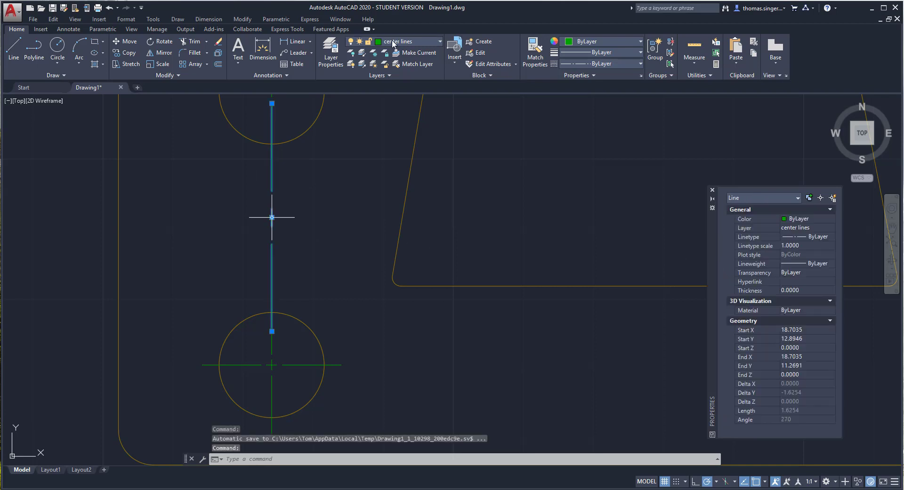
{"action": "left_click", "coordinate": [417, 42]}
{"action": "left_click", "coordinate": [402, 74]}
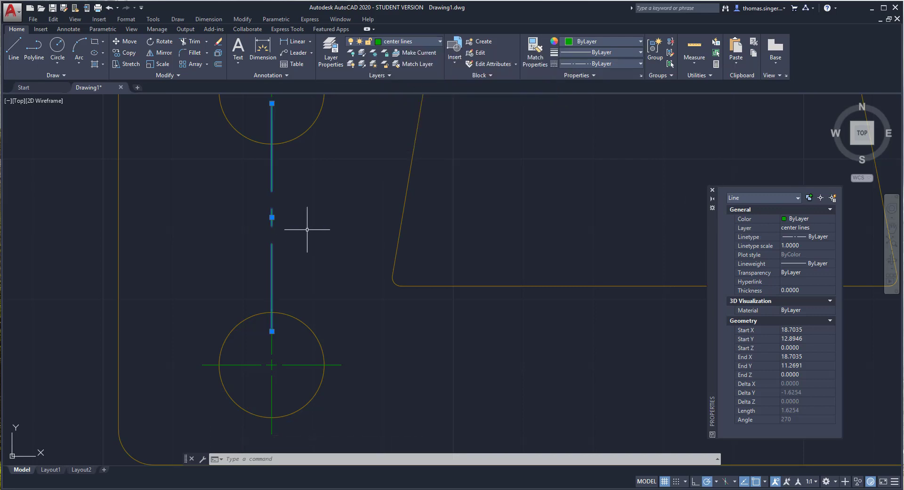
{"action": "key", "text": "Escape"}
{"action": "key", "text": "Escape"}
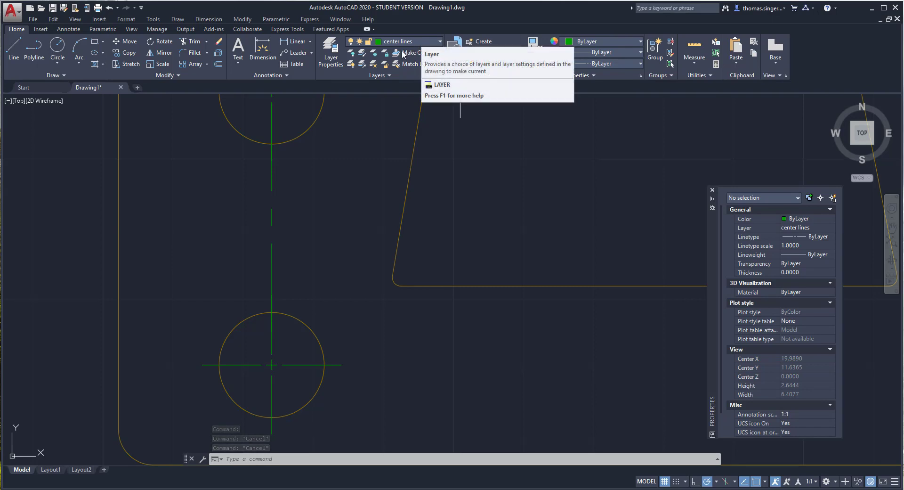
{"action": "left_click", "coordinate": [331, 51]}
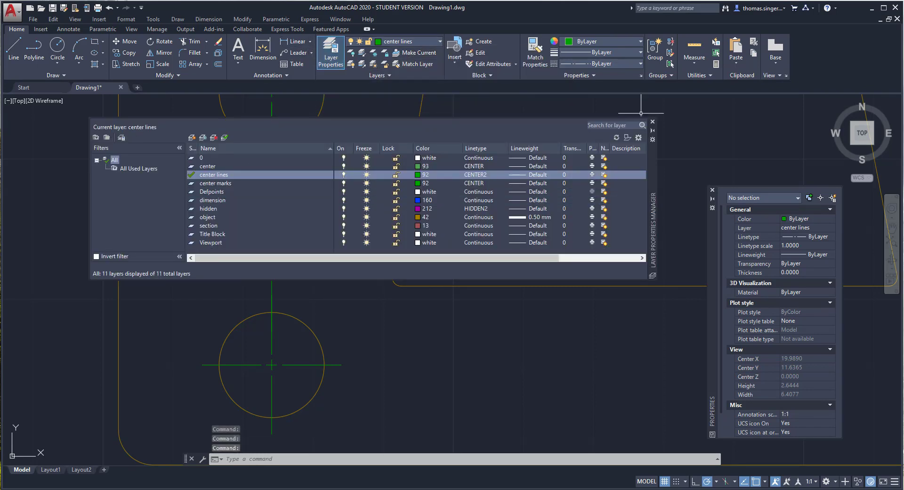
{"action": "left_click", "coordinate": [652, 122]}
- Make dimension the current layer
{"action": "scroll", "coordinate": [510, 195], "scroll_direction": "down", "scroll_amount": 6}
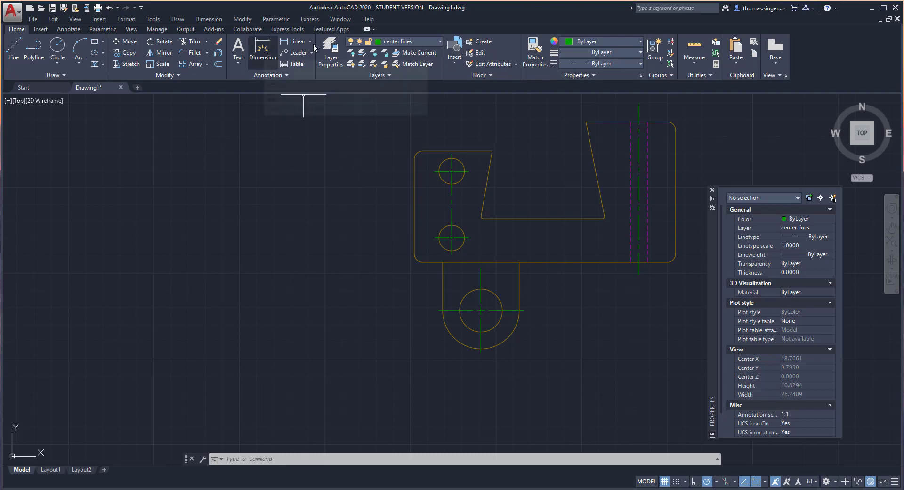
{"action": "left_click", "coordinate": [400, 40]}
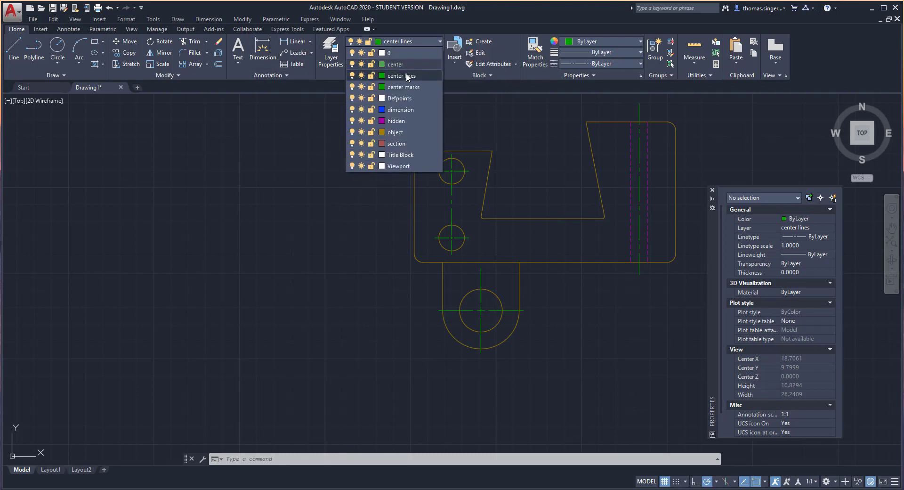
{"action": "left_click", "coordinate": [400, 109]}
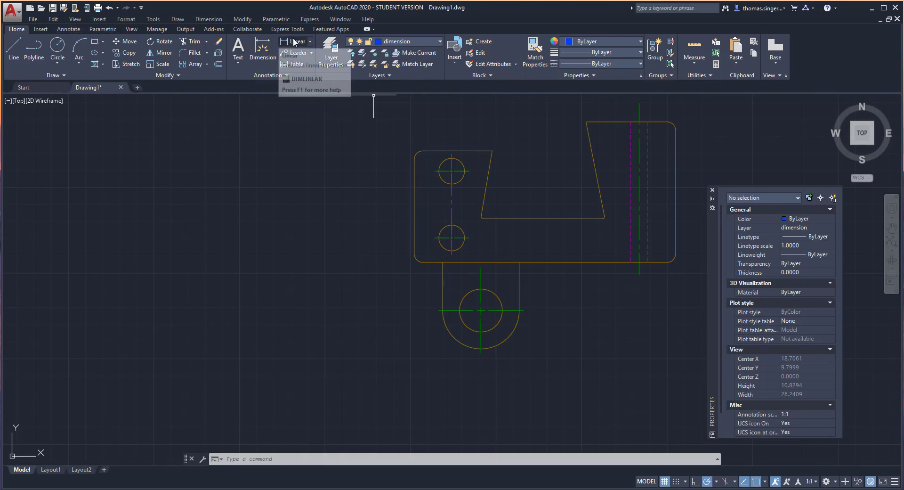
- Dimension the vertical distance between the two small holes' center marks, placing the dimension outside the part's left edge
{"action": "left_click", "coordinate": [261, 49]}
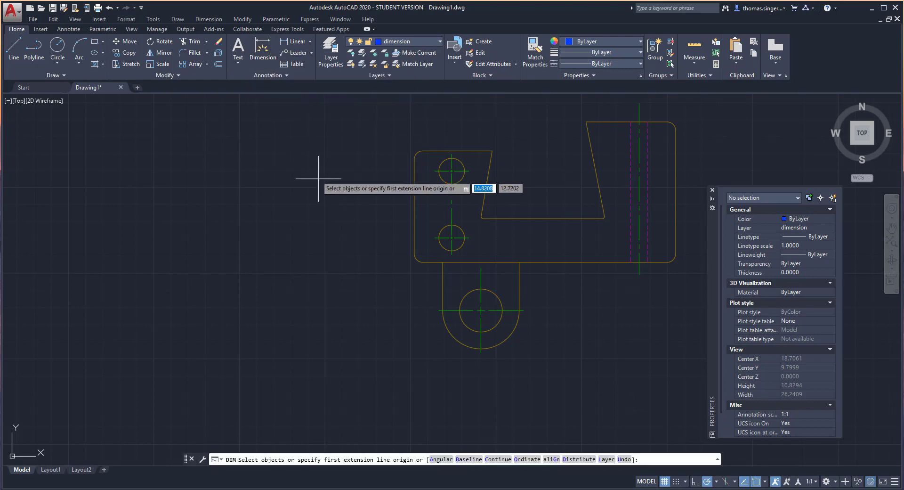
{"action": "left_click", "coordinate": [435, 172]}
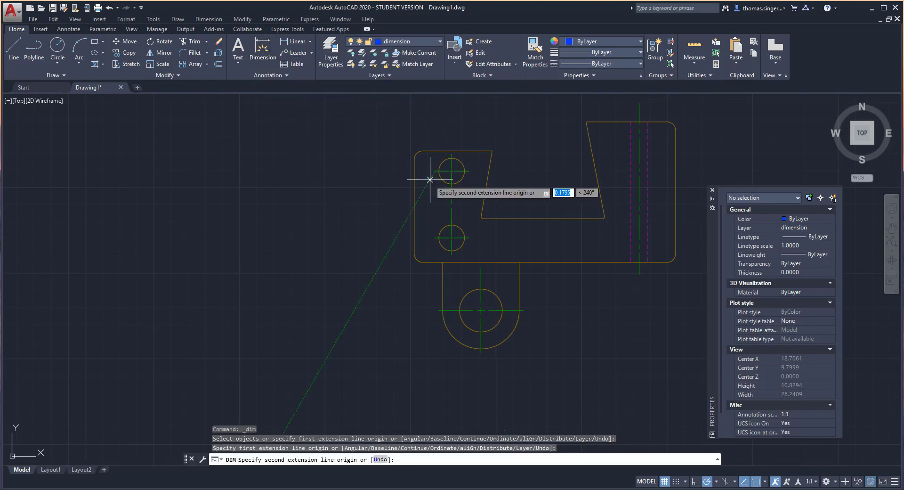
{"action": "left_click", "coordinate": [436, 238]}
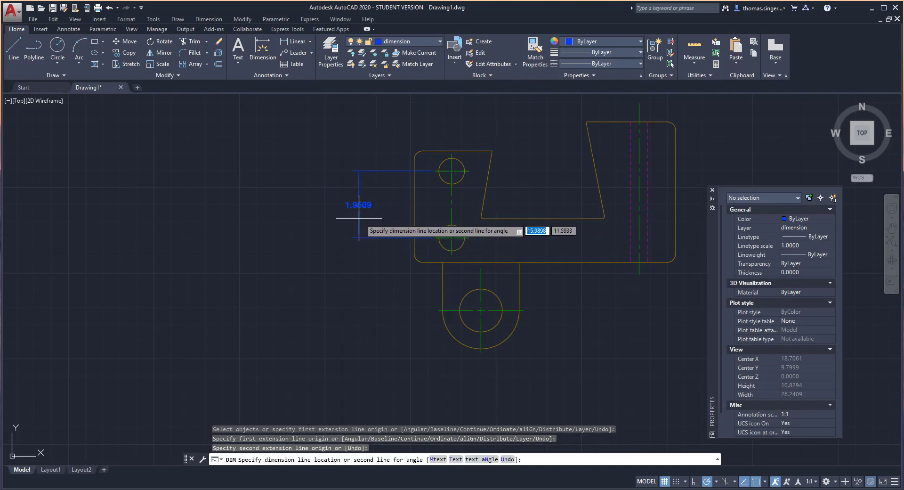
{"action": "left_click", "coordinate": [369, 204]}
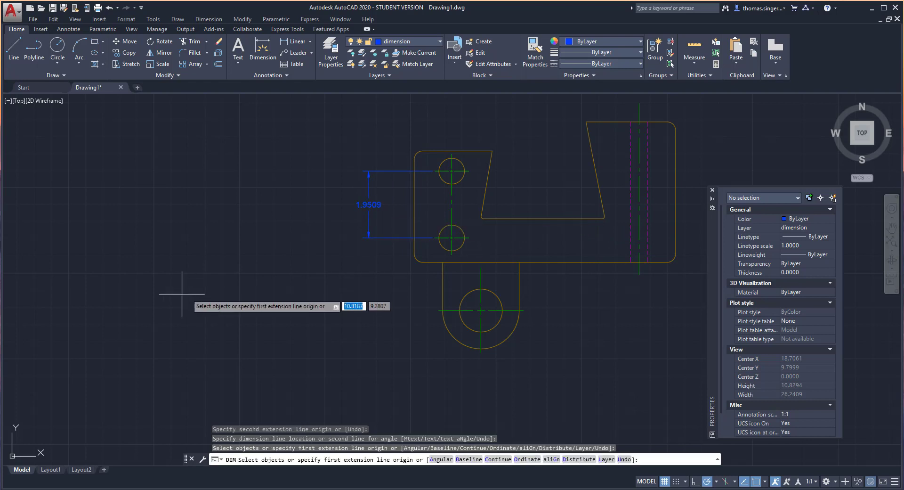
- Dimension the vertical distance from the large hole's center mark to the lower small hole's, aligned with the dimension above it
{"action": "left_click", "coordinate": [438, 310]}
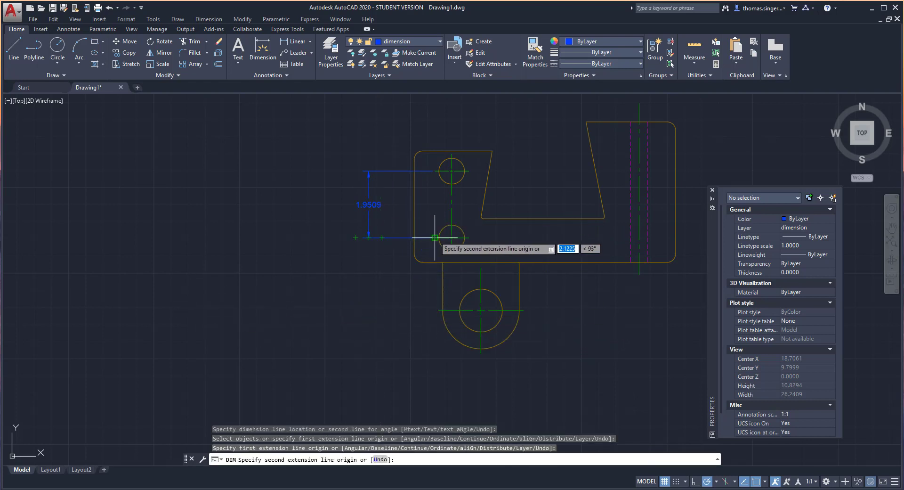
{"action": "left_click", "coordinate": [434, 237]}
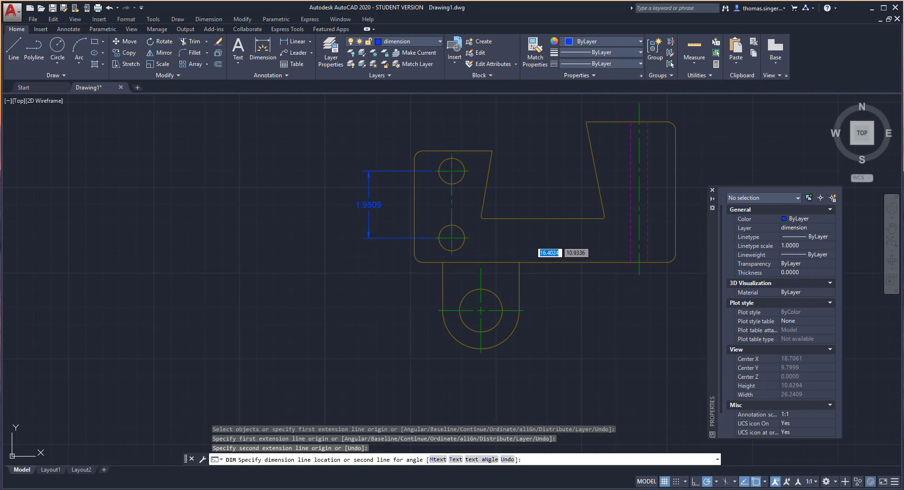
{"action": "left_click", "coordinate": [369, 237]}
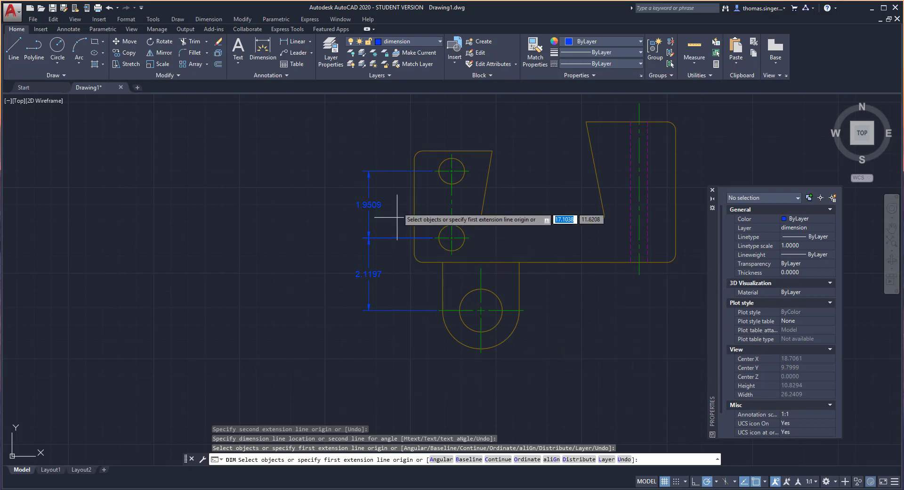
{"action": "right_click", "coordinate": [283, 243]}
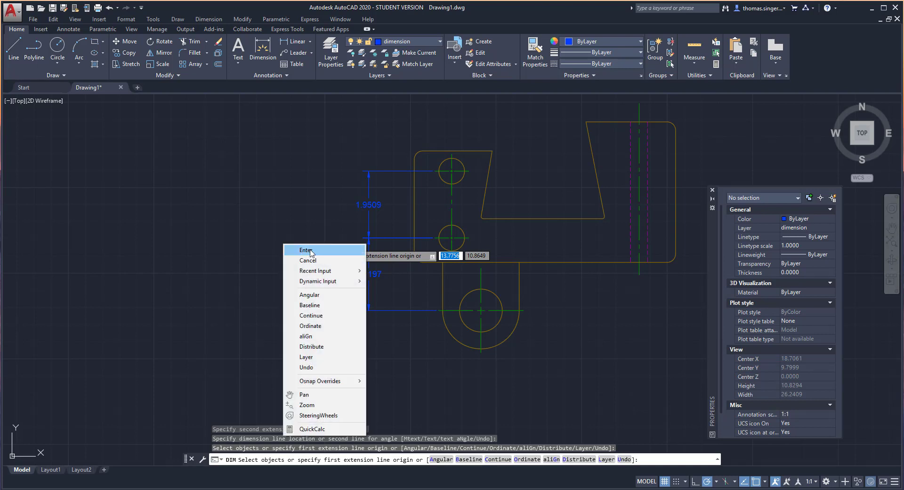
{"action": "left_click", "coordinate": [294, 247]}
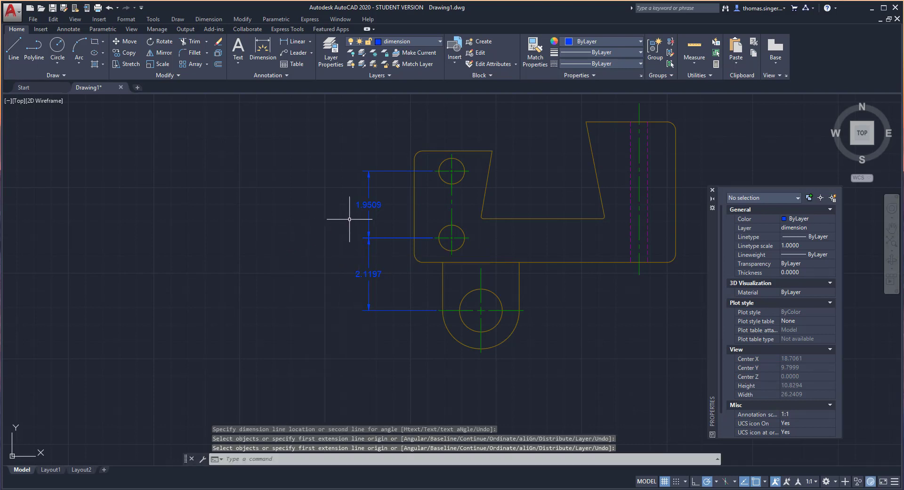
- Examine the lines, text, fit, units and tolerance properties of the dimension between the two small holes, and close the properties palette
{"action": "left_click", "coordinate": [368, 205]}
{"action": "mouse_move", "coordinate": [369, 206]}
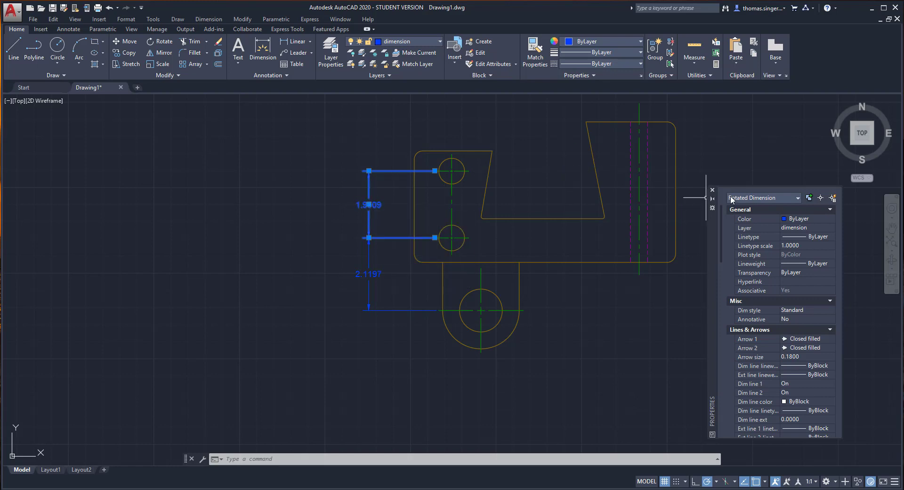
{"action": "scroll", "coordinate": [780, 322], "scroll_direction": "down", "scroll_amount": 2}
{"action": "scroll", "coordinate": [780, 322], "scroll_direction": "down", "scroll_amount": 11}
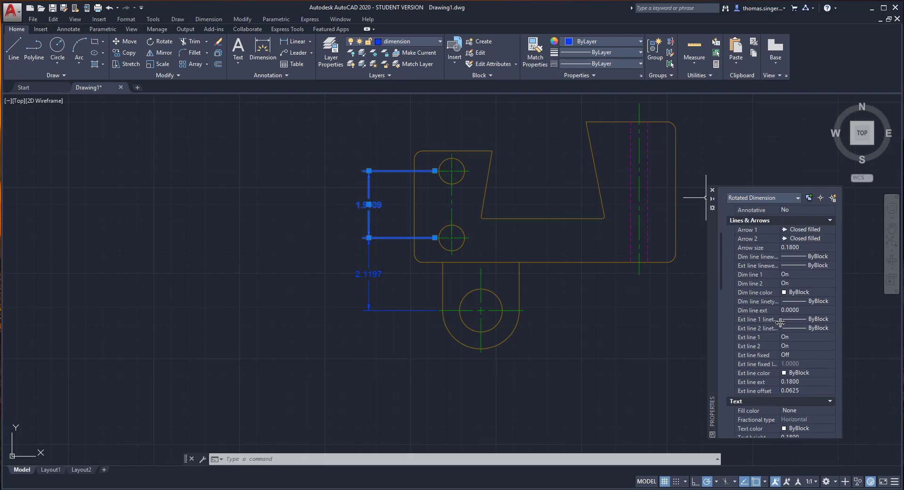
{"action": "scroll", "coordinate": [780, 322], "scroll_direction": "down", "scroll_amount": 2}
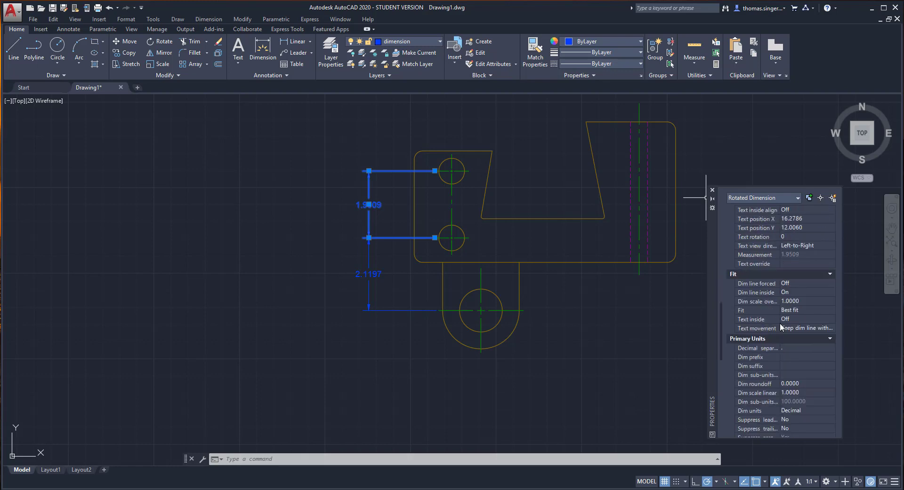
{"action": "scroll", "coordinate": [780, 322], "scroll_direction": "down", "scroll_amount": 2}
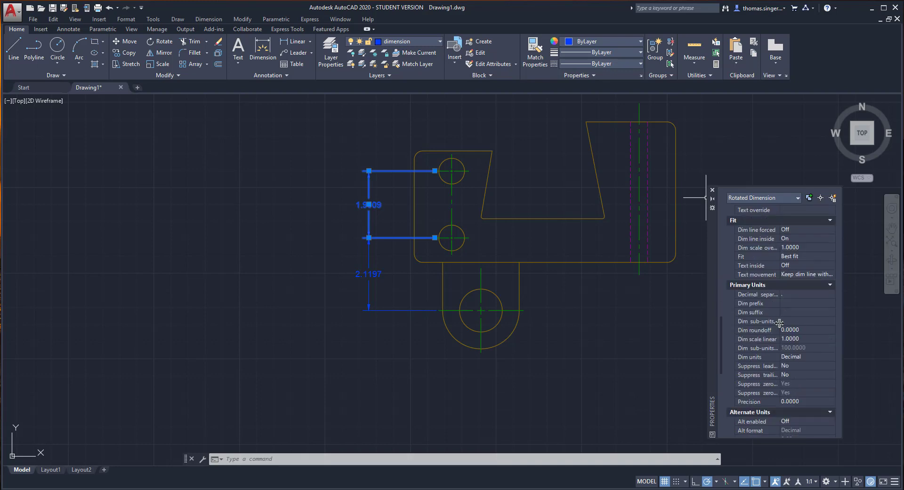
{"action": "scroll", "coordinate": [779, 322], "scroll_direction": "down", "scroll_amount": 6}
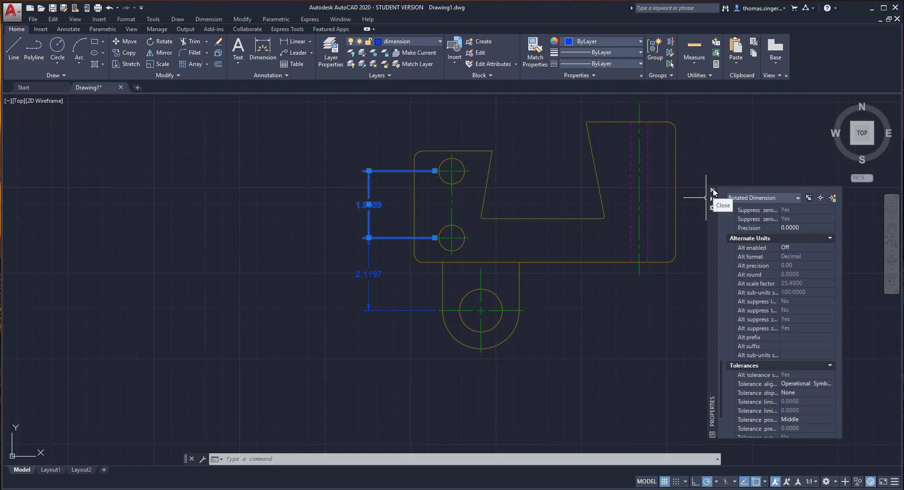
{"action": "left_click", "coordinate": [713, 191]}
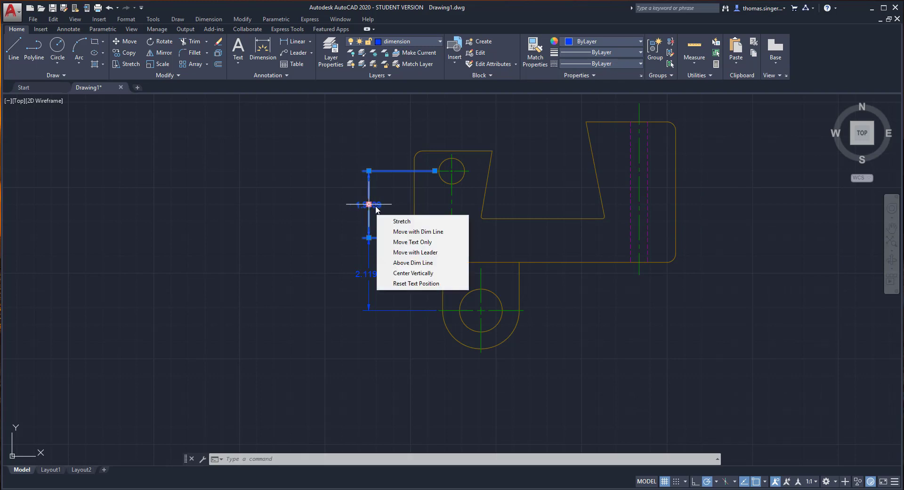
- Set the precision of both vertical hole-spacing dimensions to two decimal places (0.00)
{"action": "right_click", "coordinate": [376, 210]}
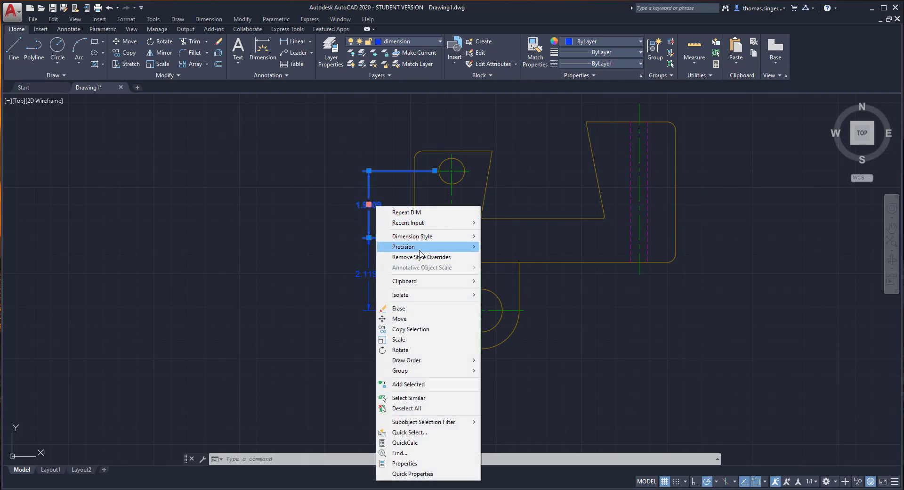
{"action": "mouse_move", "coordinate": [420, 246]}
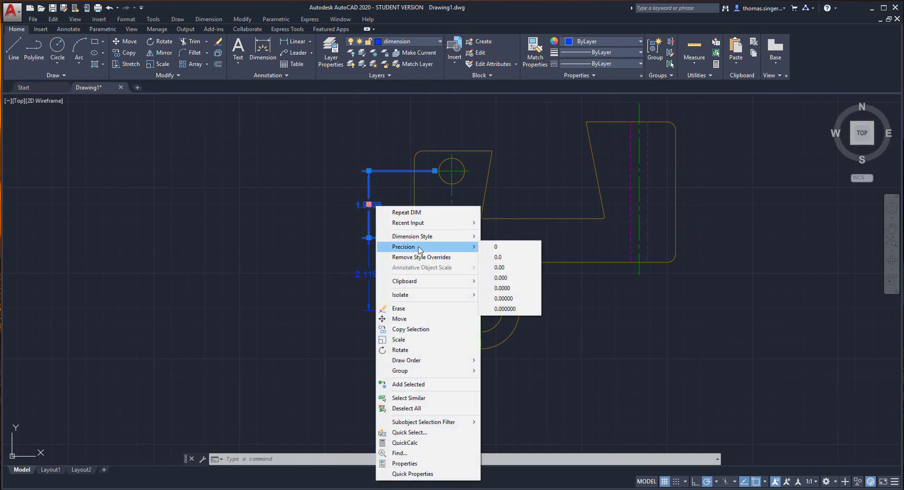
{"action": "left_click", "coordinate": [500, 266]}
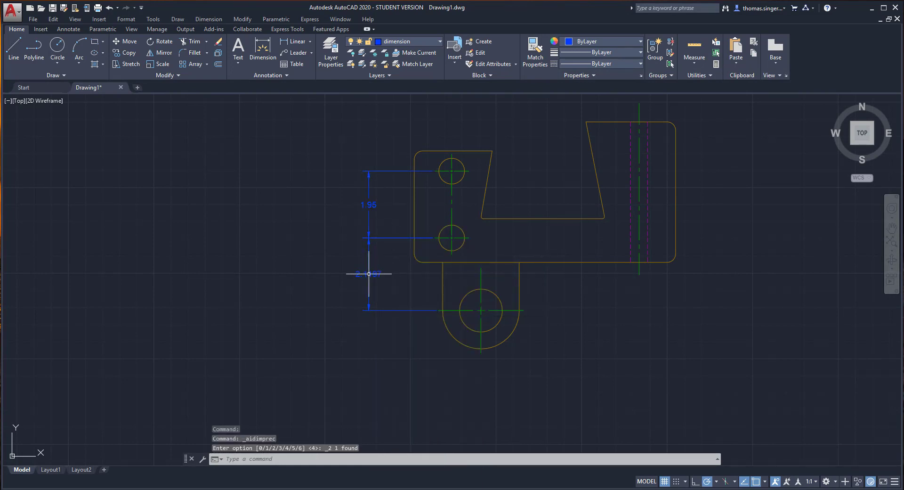
{"action": "left_click", "coordinate": [370, 271]}
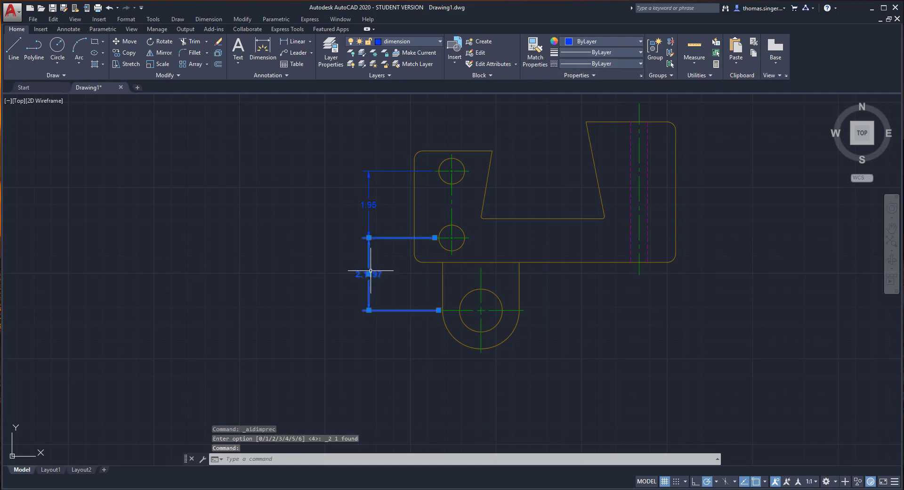
{"action": "right_click", "coordinate": [370, 271]}
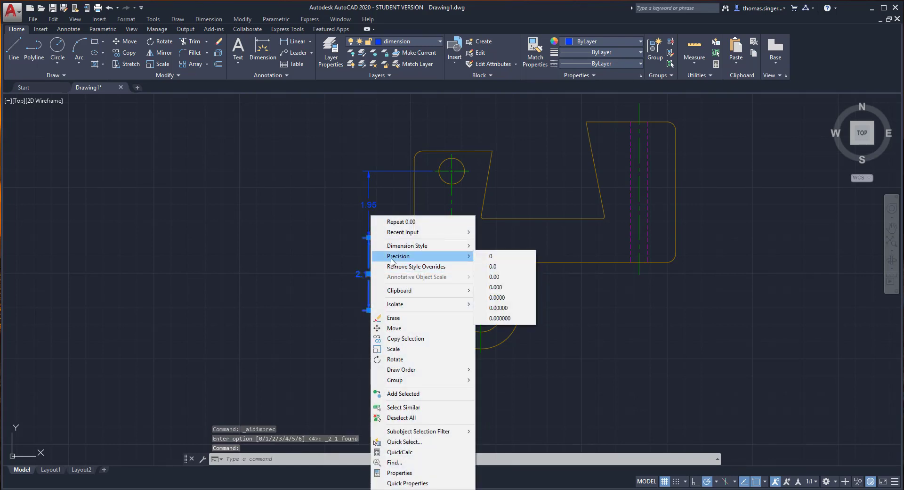
{"action": "left_click", "coordinate": [494, 276]}
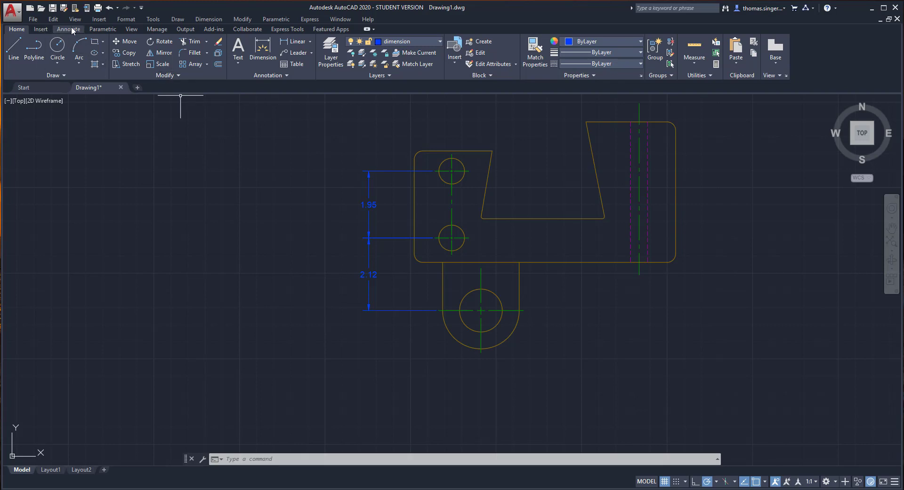
- Modify the Standard dimension style so its linear primary units use a precision of 0.00
{"action": "left_click", "coordinate": [286, 75]}
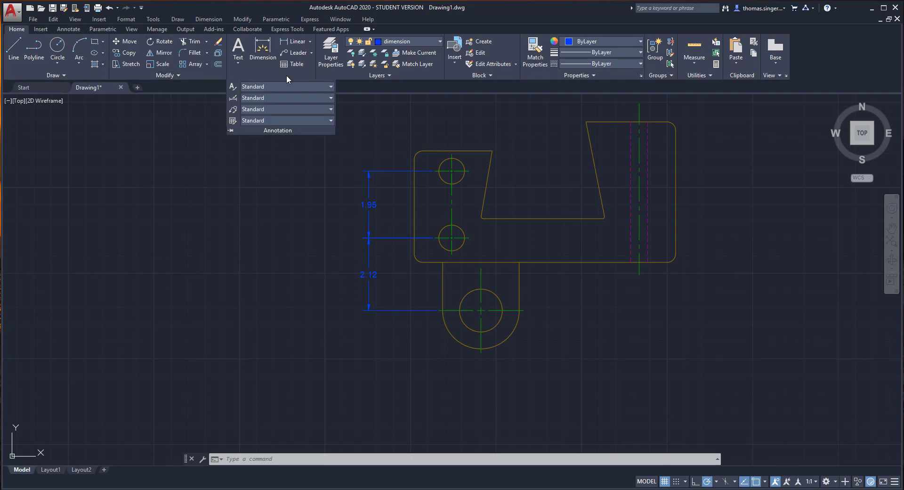
{"action": "left_click", "coordinate": [233, 99]}
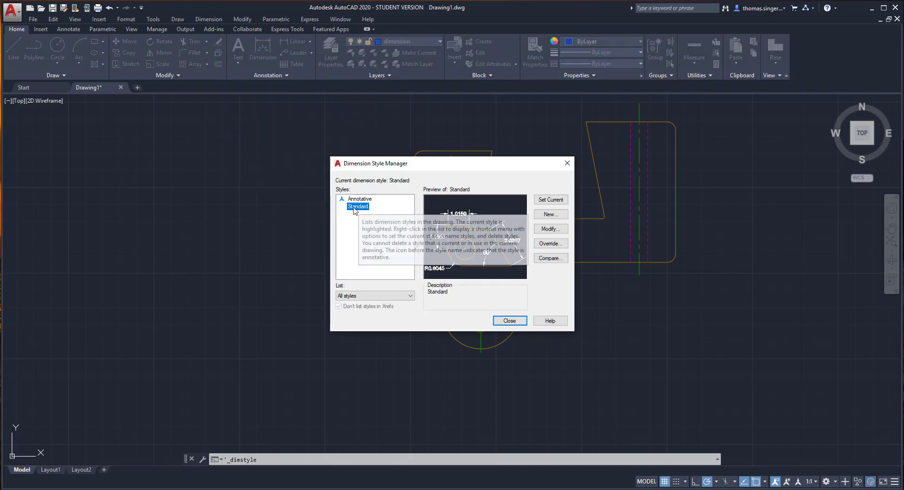
{"action": "left_click", "coordinate": [555, 230]}
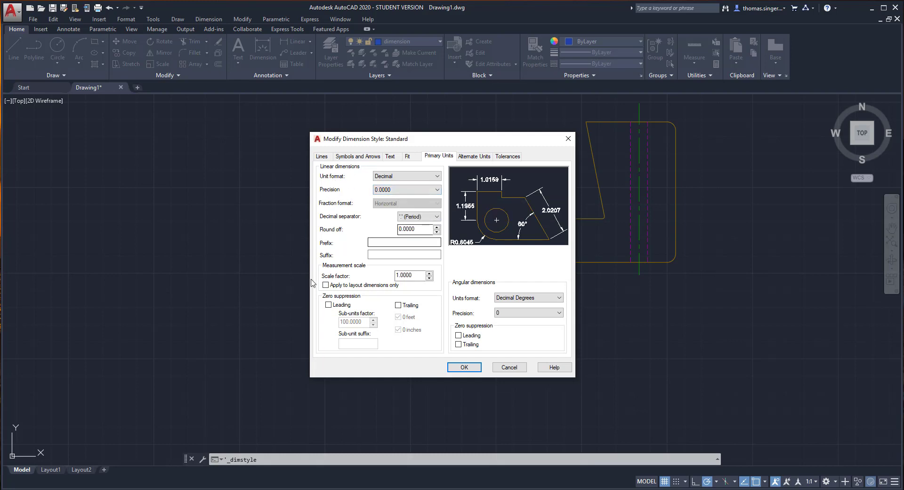
{"action": "left_click", "coordinate": [400, 189]}
{"action": "left_click", "coordinate": [384, 209]}
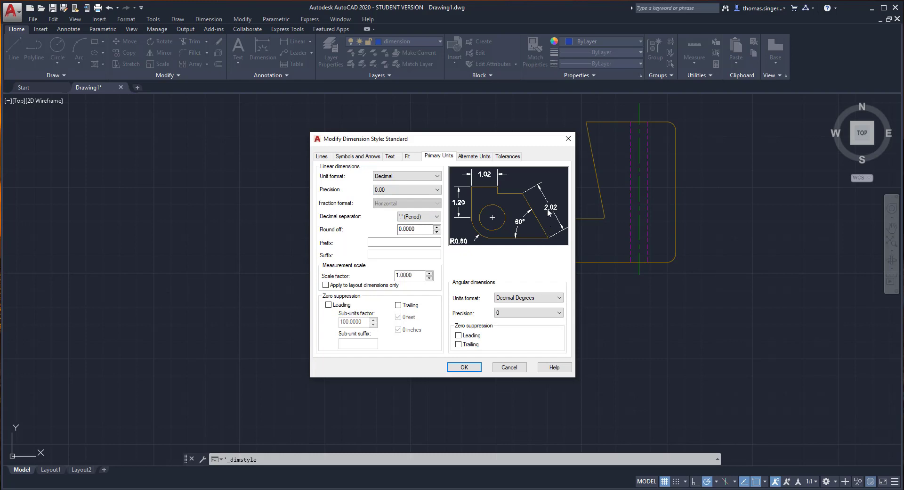
{"action": "left_click", "coordinate": [464, 368]}
{"action": "left_click", "coordinate": [510, 320]}
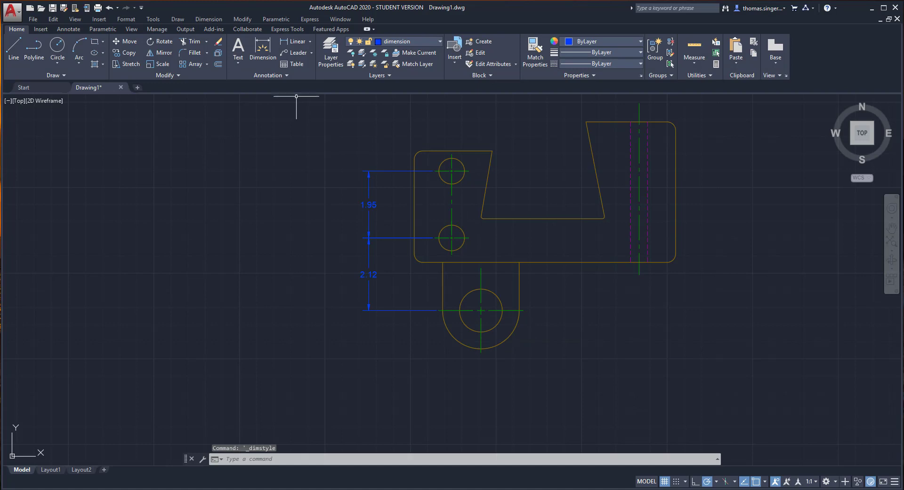
- Dimension the horizontal distance from the part's left edge to the small holes' vertical centerline, placing the dimension above the part
{"action": "left_click", "coordinate": [262, 47]}
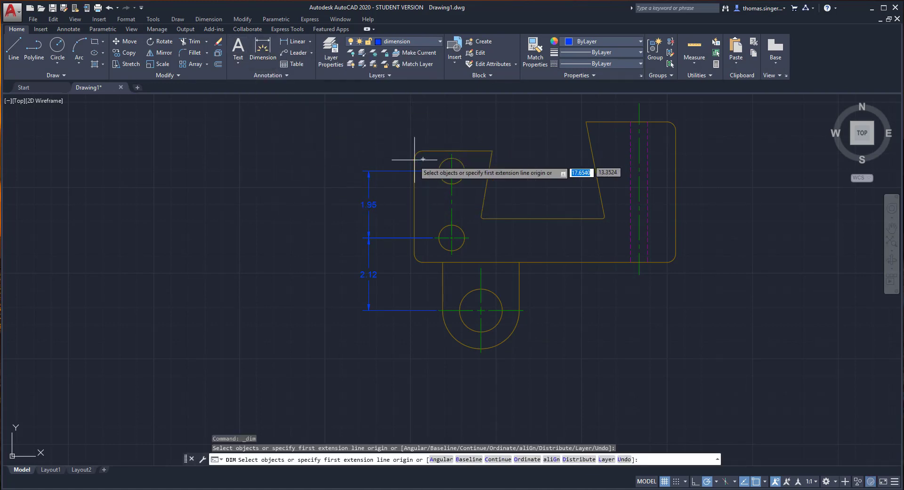
{"action": "left_click", "coordinate": [414, 158]}
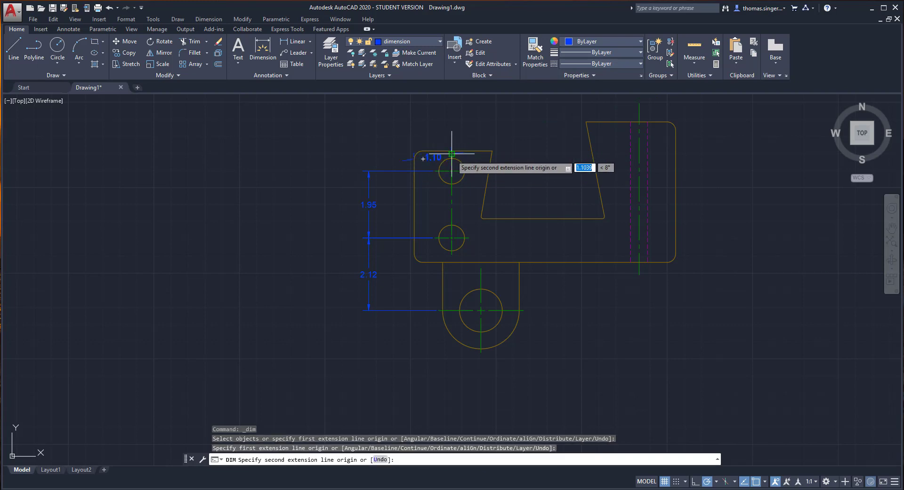
{"action": "left_click", "coordinate": [451, 152]}
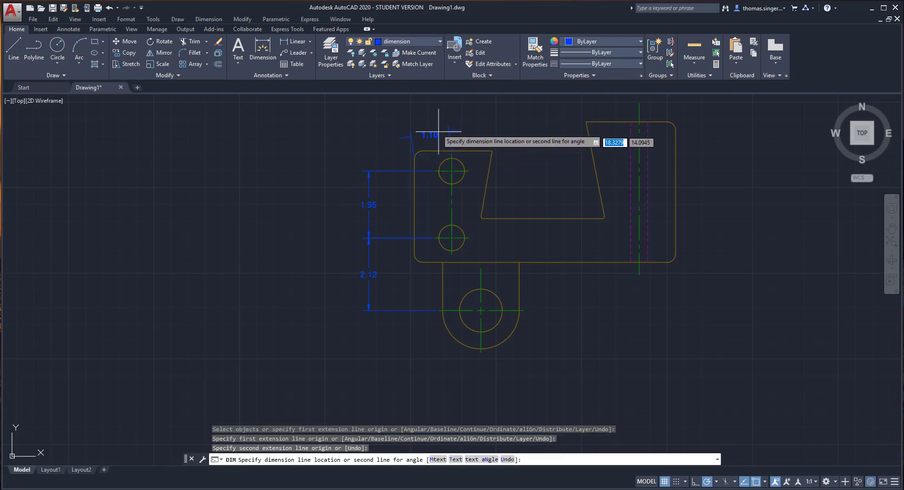
{"action": "left_click", "coordinate": [451, 111]}
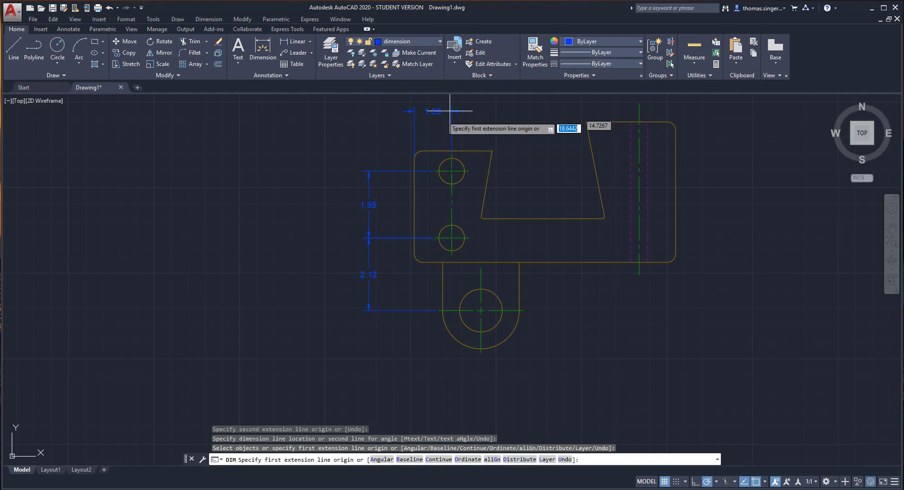
- Dimension the horizontal distance from the part's left edge to the large hole's vertical center mark line, placing the dimension below the rounded lug
{"action": "scroll", "coordinate": [414, 157], "scroll_direction": "up", "scroll_amount": 4}
{"action": "scroll", "coordinate": [405, 154], "scroll_direction": "up", "scroll_amount": 5}
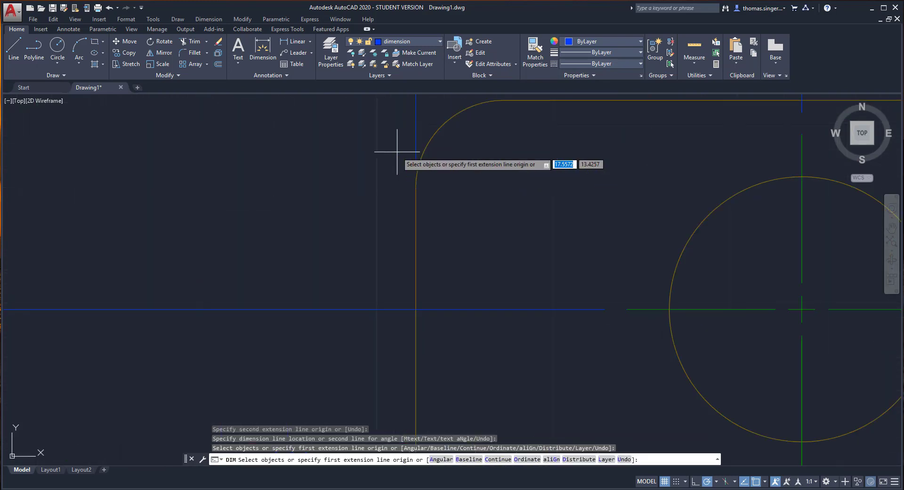
{"action": "scroll", "coordinate": [516, 210], "scroll_direction": "down", "scroll_amount": 8}
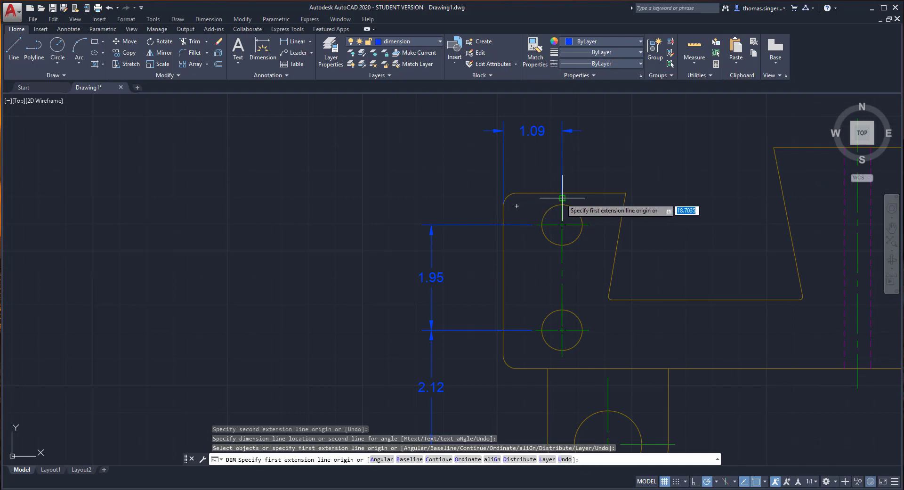
{"action": "scroll", "coordinate": [528, 208], "scroll_direction": "up", "scroll_amount": 3}
{"action": "scroll", "coordinate": [531, 217], "scroll_direction": "down", "scroll_amount": 5}
{"action": "scroll", "coordinate": [531, 217], "scroll_direction": "down", "scroll_amount": 2}
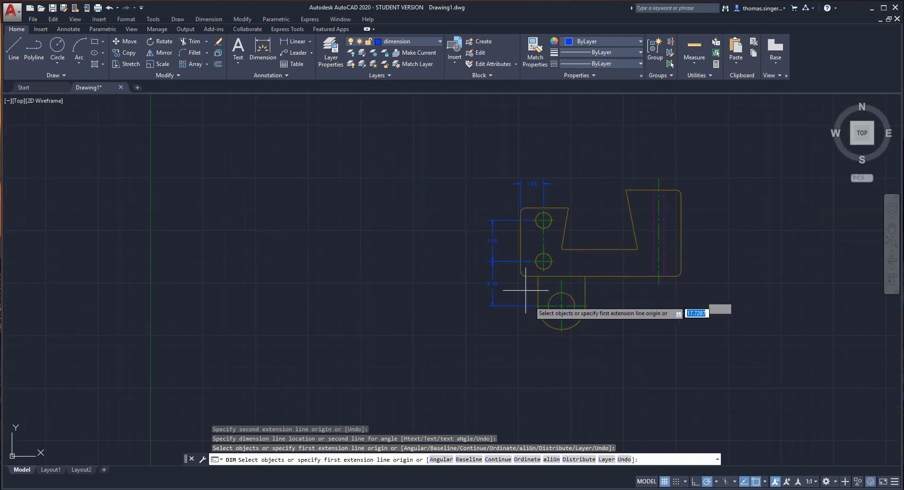
{"action": "middle_click_drag", "start_coordinate": [555, 359], "coordinate": [523, 299]}
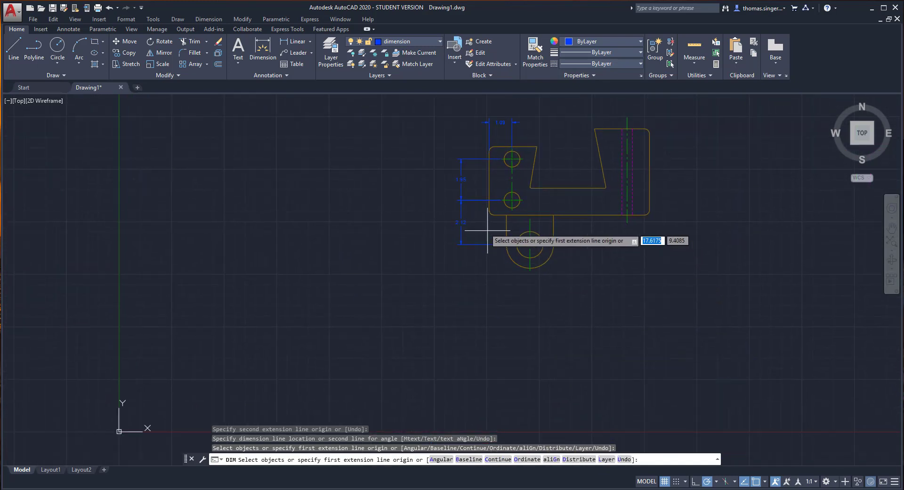
{"action": "left_click", "coordinate": [263, 50]}
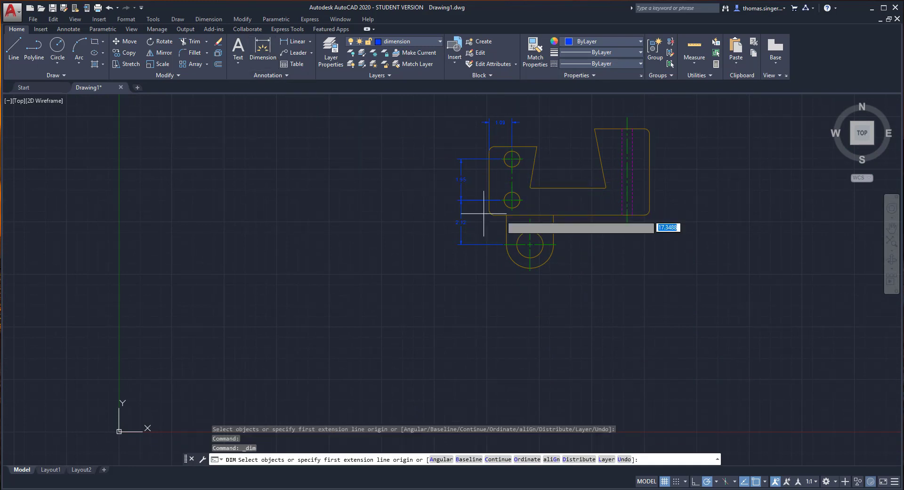
{"action": "left_click", "coordinate": [490, 209]}
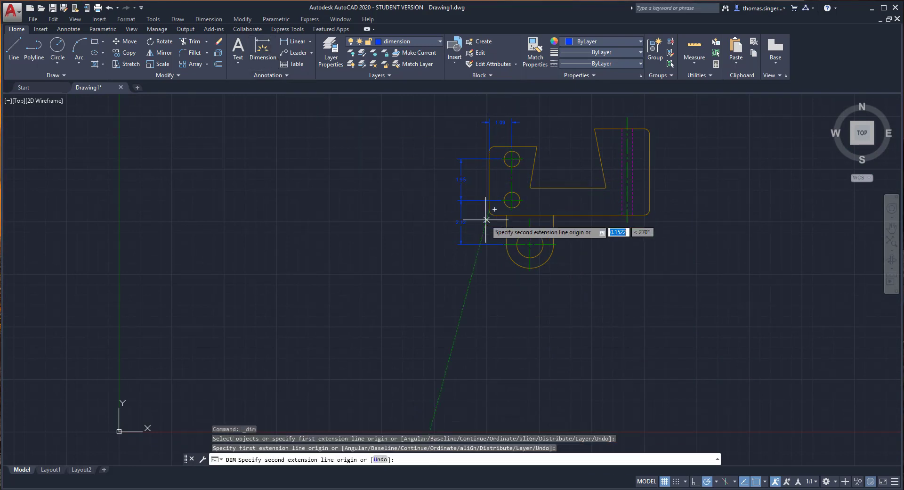
{"action": "left_click", "coordinate": [530, 268]}
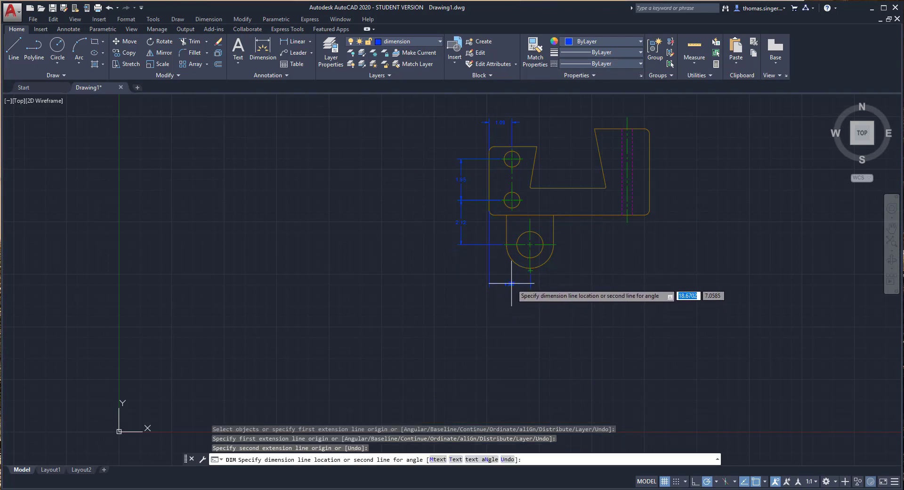
{"action": "left_click", "coordinate": [508, 291]}
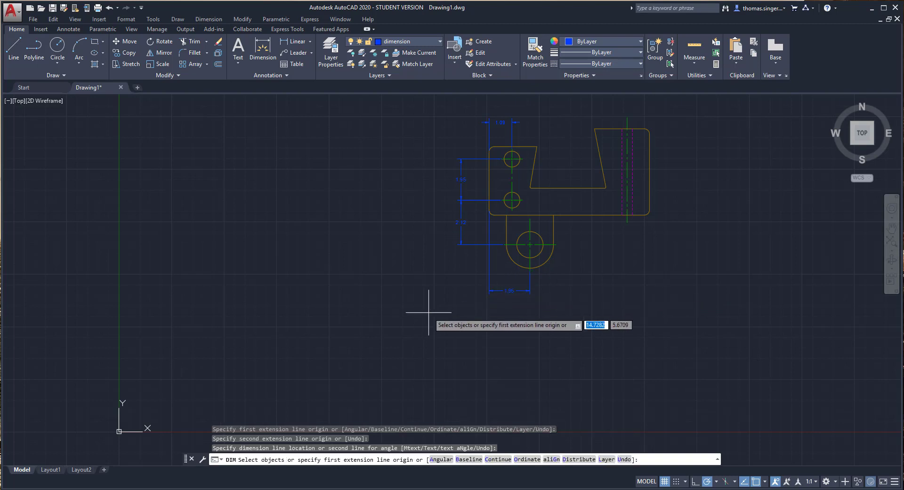
- Add a linear dimension for the height of the part's left side, outside the vertical hole-spacing dimensions
{"action": "scroll", "coordinate": [491, 310], "scroll_direction": "up", "scroll_amount": 2}
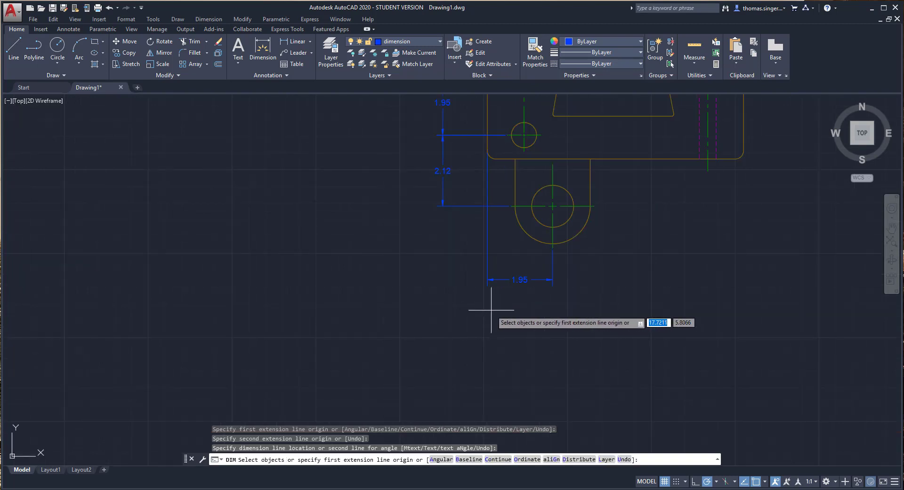
{"action": "scroll", "coordinate": [633, 223], "scroll_direction": "down", "scroll_amount": 2}
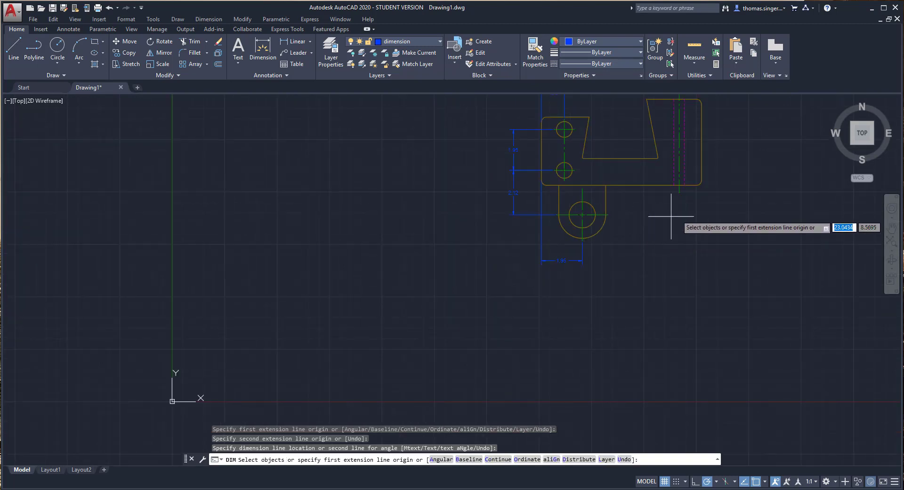
{"action": "middle_click_drag", "start_coordinate": [659, 230], "coordinate": [650, 292]}
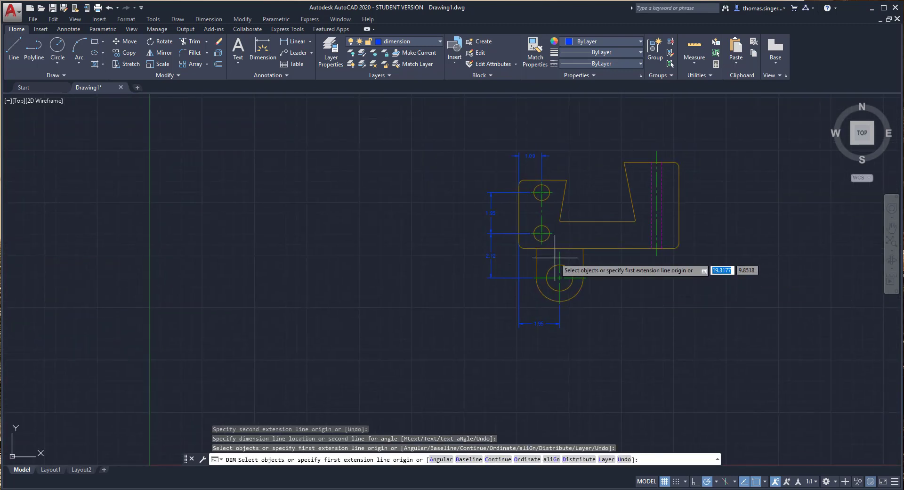
{"action": "left_click", "coordinate": [292, 44]}
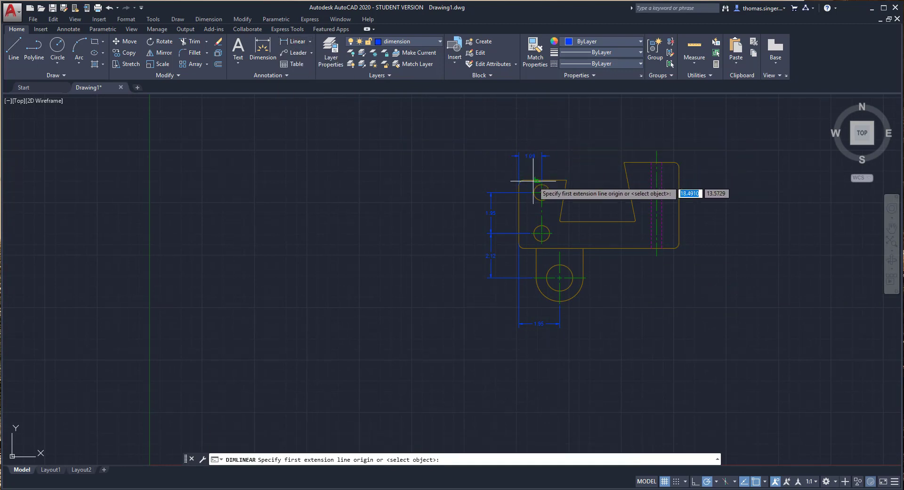
{"action": "left_click", "coordinate": [524, 184]}
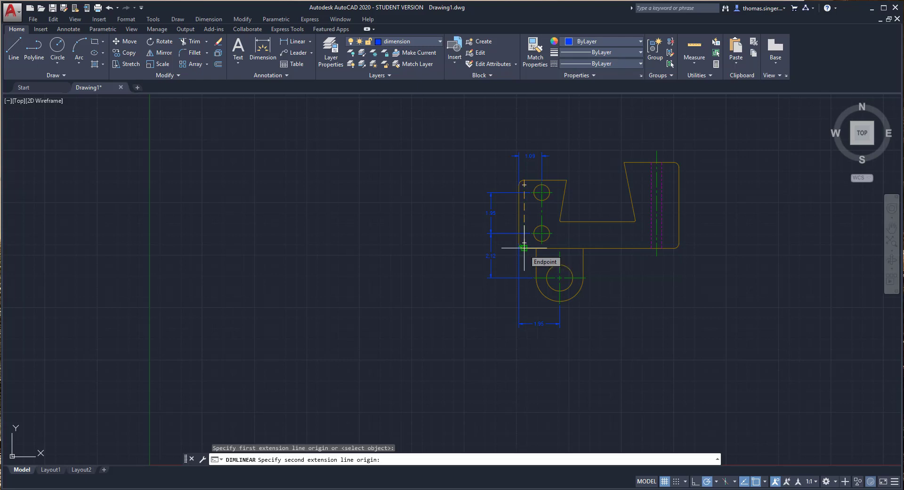
{"action": "left_click", "coordinate": [524, 247]}
{"action": "left_click", "coordinate": [449, 249]}
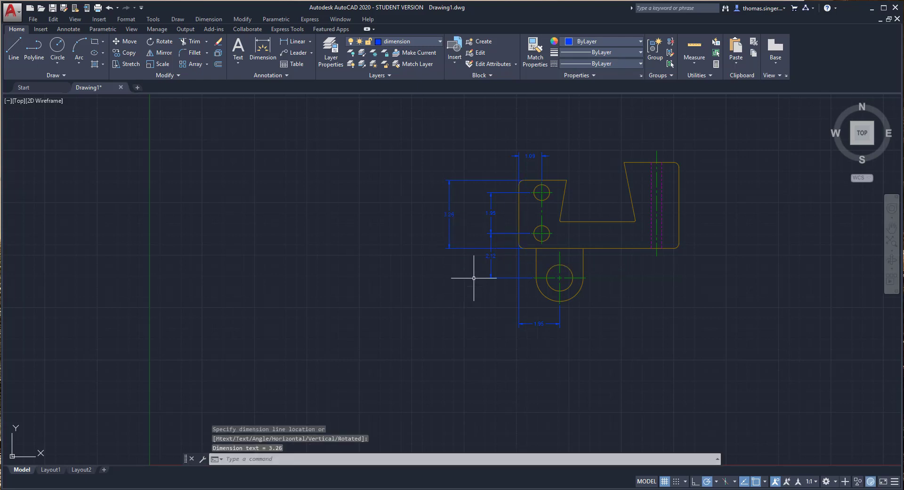
- Stretch the upper extension origin of the 2.12 dimension from the lower small hole to the block's bottom edge
{"action": "scroll", "coordinate": [470, 271], "scroll_direction": "down", "scroll_amount": 2}
{"action": "scroll", "coordinate": [468, 264], "scroll_direction": "up", "scroll_amount": 6}
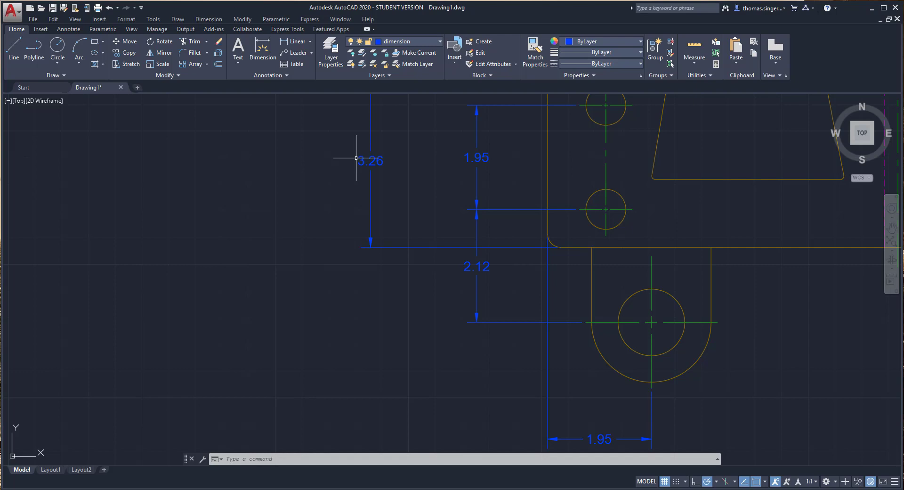
{"action": "left_click", "coordinate": [476, 231]}
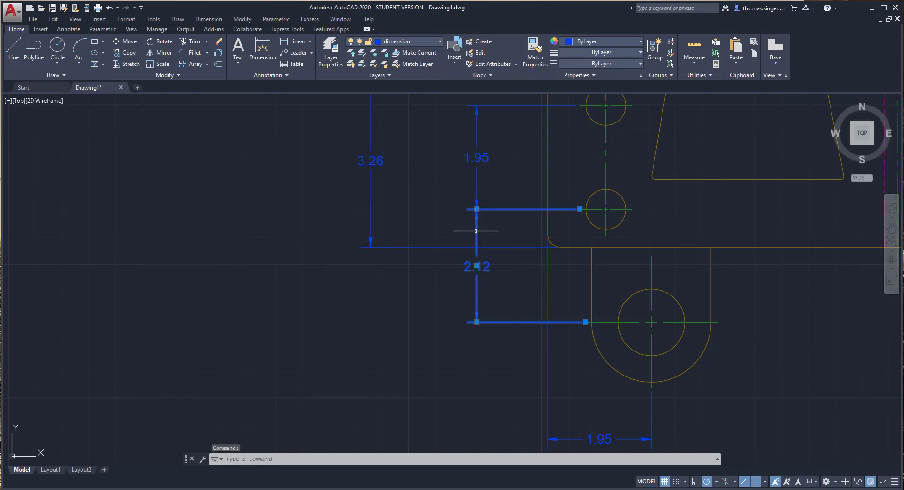
{"action": "left_click", "coordinate": [579, 209]}
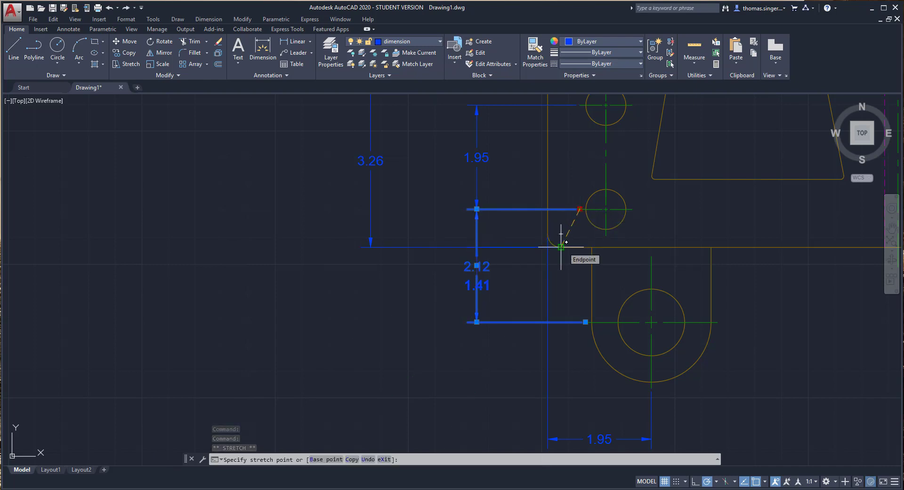
{"action": "left_click", "coordinate": [561, 247]}
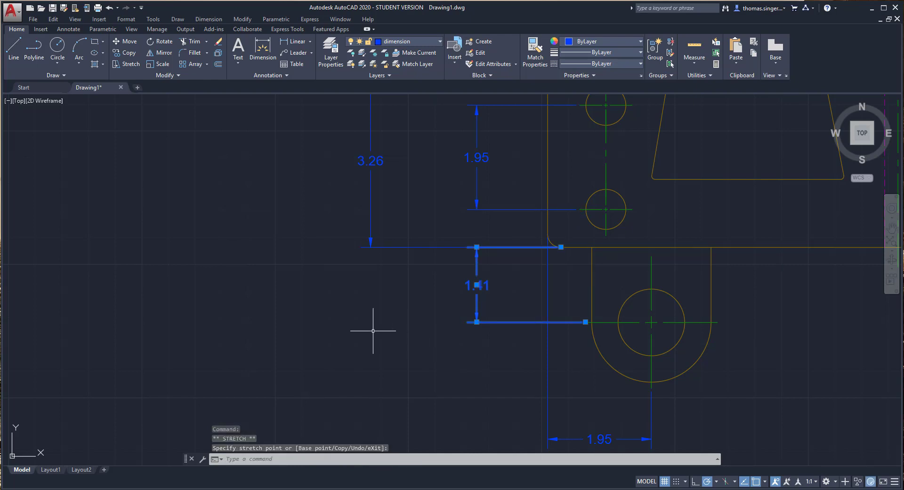
{"action": "key", "text": "Escape"}
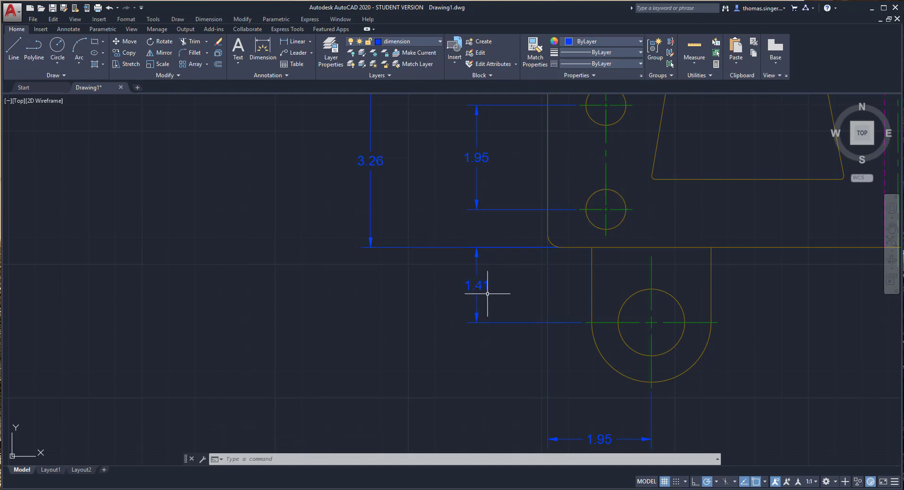
- Add a vertical linear dimension from the lower small hole's center mark to the block's bottom edge, aligned with the hole-spacing dimensions
{"action": "scroll", "coordinate": [539, 306], "scroll_direction": "down", "scroll_amount": 2}
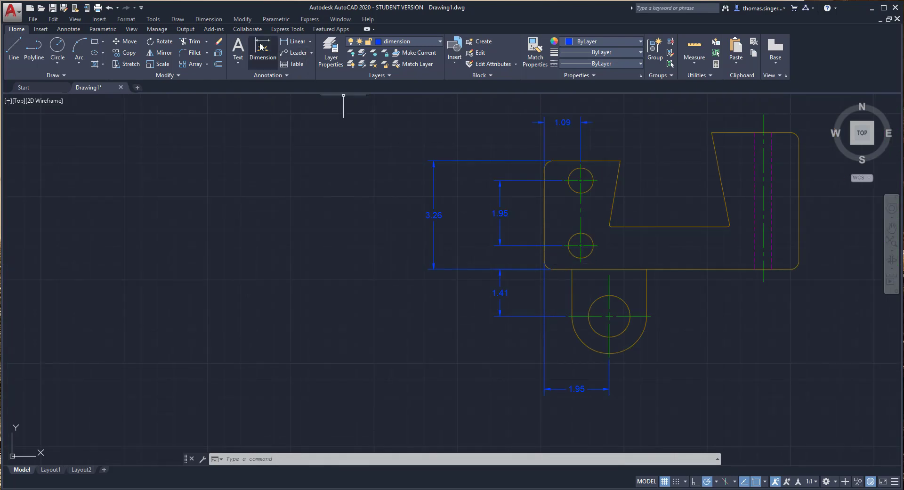
{"action": "left_click", "coordinate": [294, 41]}
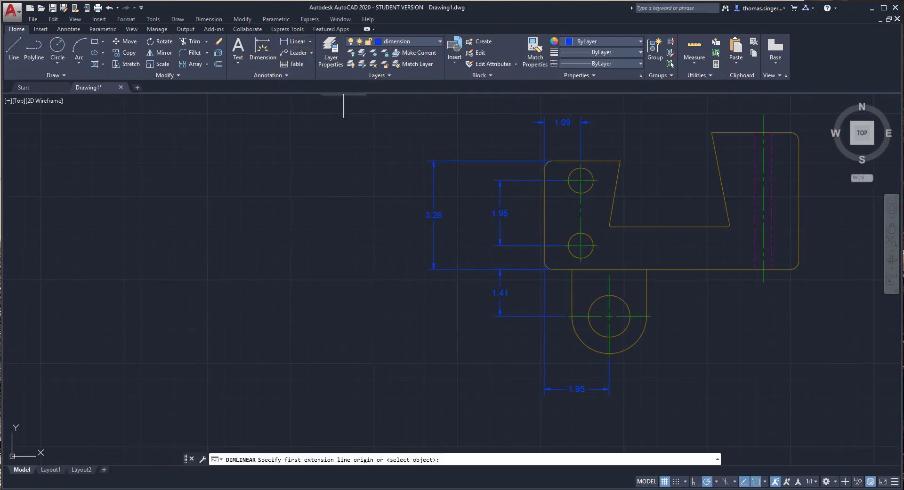
{"action": "left_click", "coordinate": [564, 245]}
{"action": "left_click", "coordinate": [547, 268]}
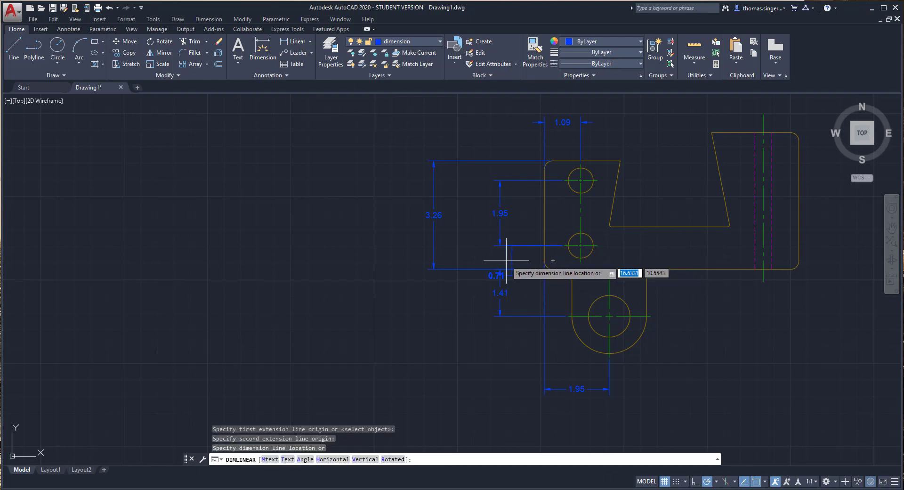
{"action": "left_click", "coordinate": [500, 246]}
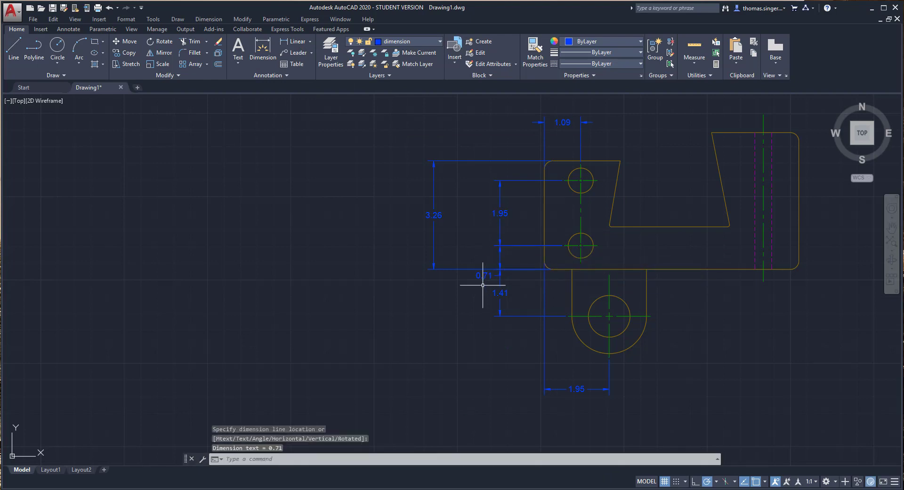
- Move the text of the dimension between the lower small hole and bottom edge so it sits centered between its extension lines
{"action": "scroll", "coordinate": [490, 277], "scroll_direction": "up", "scroll_amount": 4}
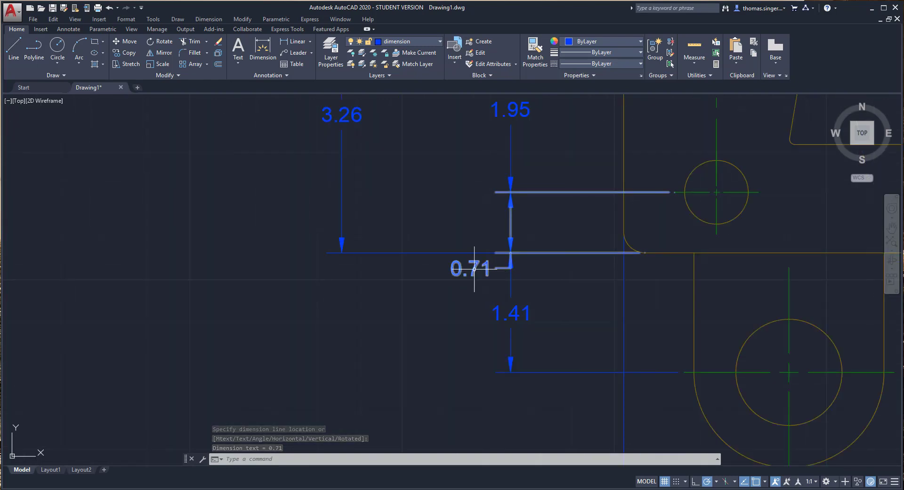
{"action": "left_click", "coordinate": [474, 269]}
{"action": "left_click", "coordinate": [469, 267]}
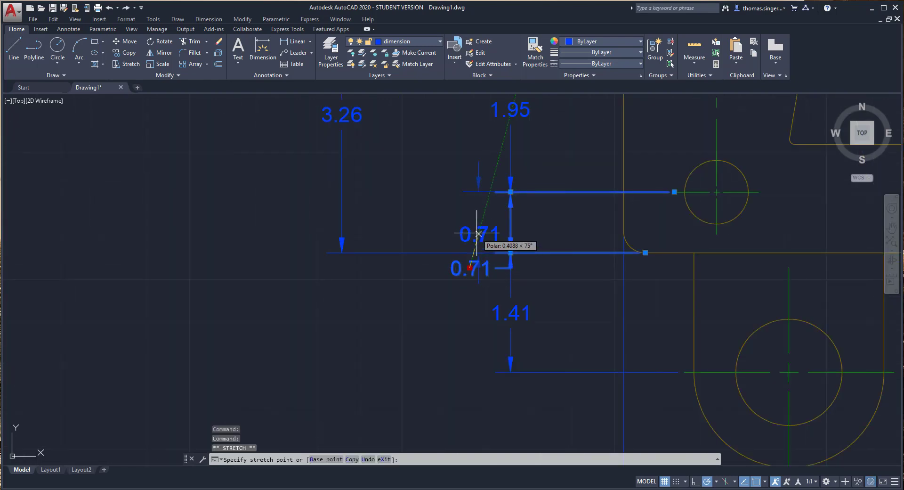
{"action": "left_click", "coordinate": [510, 220]}
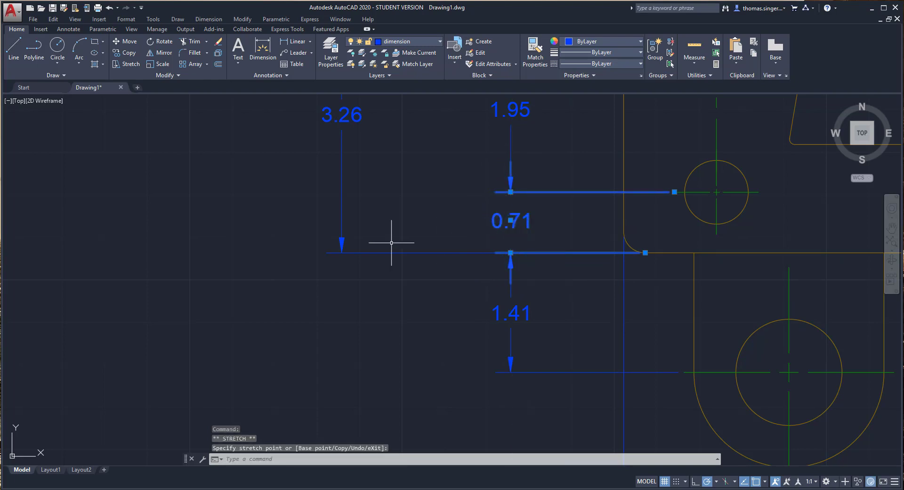
{"action": "key", "text": "Escape"}
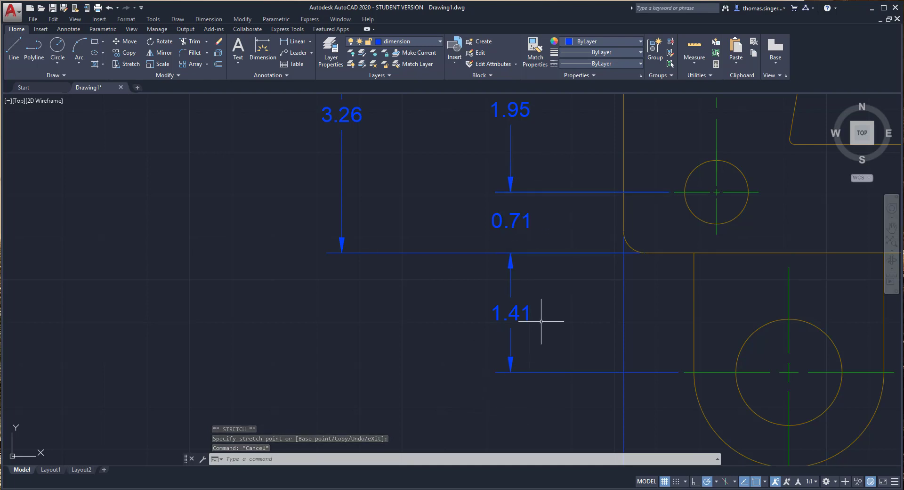
- Examine the text-position grip options of the dimension between the lower small hole and bottom edge, and deselect it
{"action": "scroll", "coordinate": [624, 343], "scroll_direction": "down", "scroll_amount": 2}
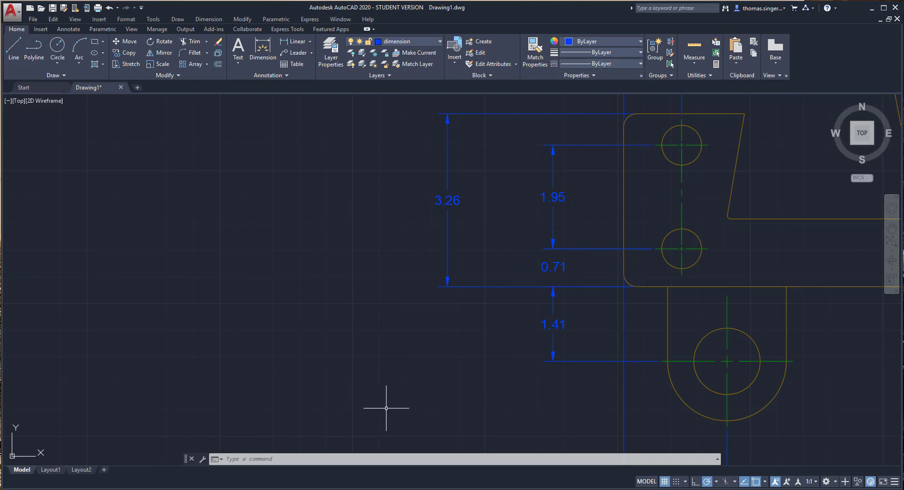
{"action": "left_click", "coordinate": [552, 269]}
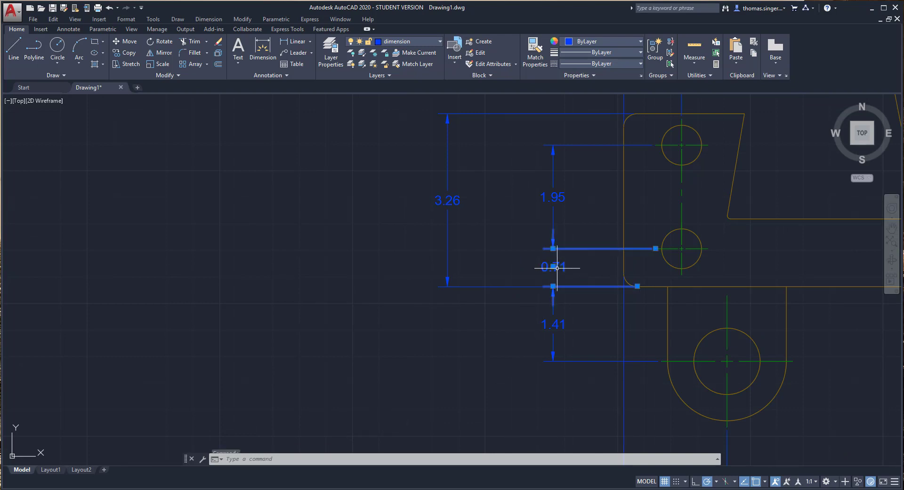
{"action": "mouse_move", "coordinate": [553, 266]}
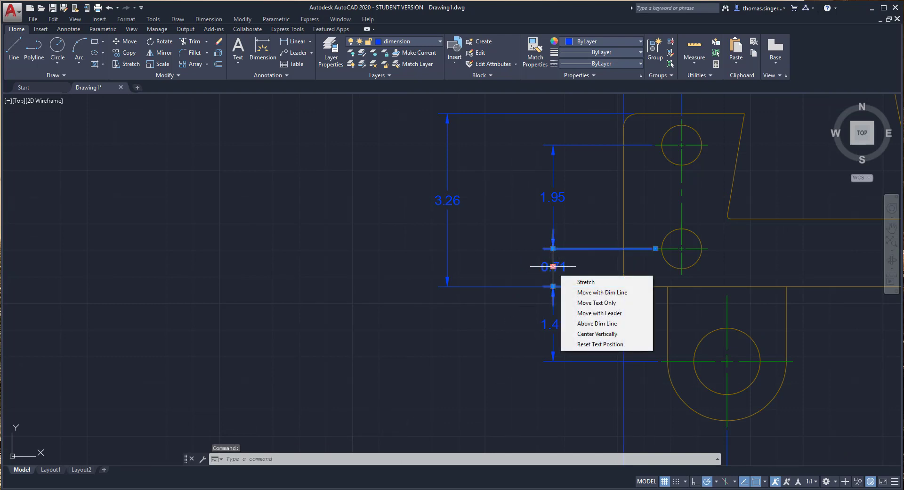
{"action": "key", "text": "Escape"}
{"action": "key", "text": "Escape"}
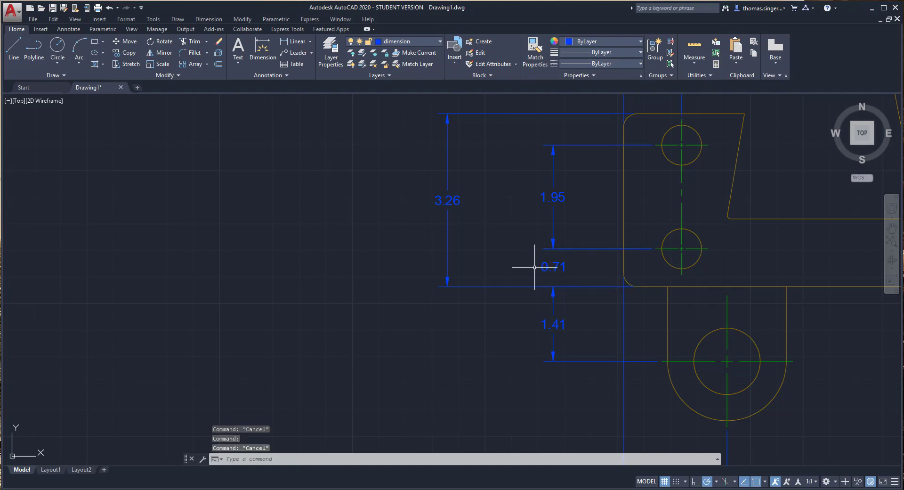
- Add an angular dimension between the notch's floor and its left slanted wall, placing the arc inside the notch
{"action": "scroll", "coordinate": [491, 330], "scroll_direction": "down", "scroll_amount": 2}
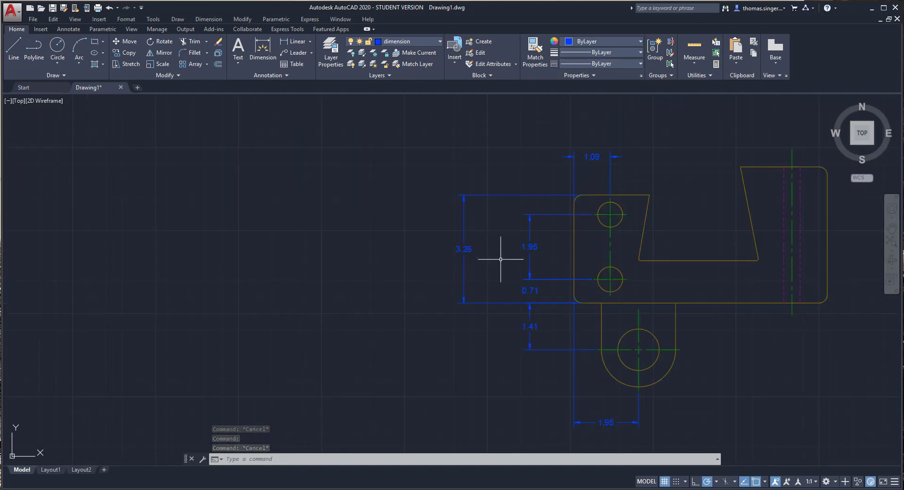
{"action": "left_click", "coordinate": [310, 44]}
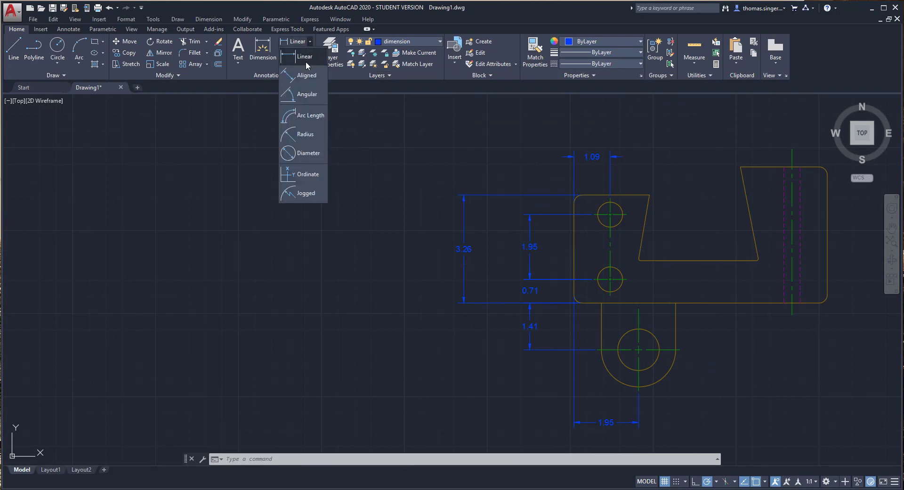
{"action": "left_click", "coordinate": [297, 95]}
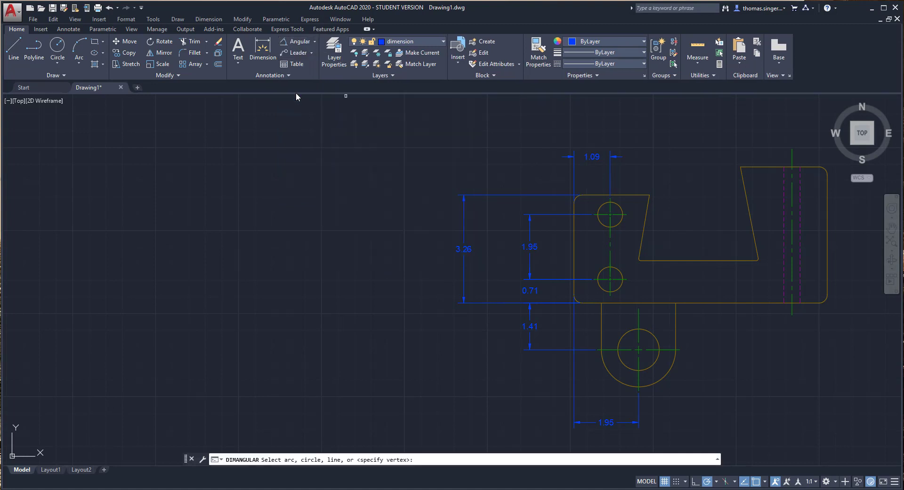
{"action": "left_click", "coordinate": [660, 258]}
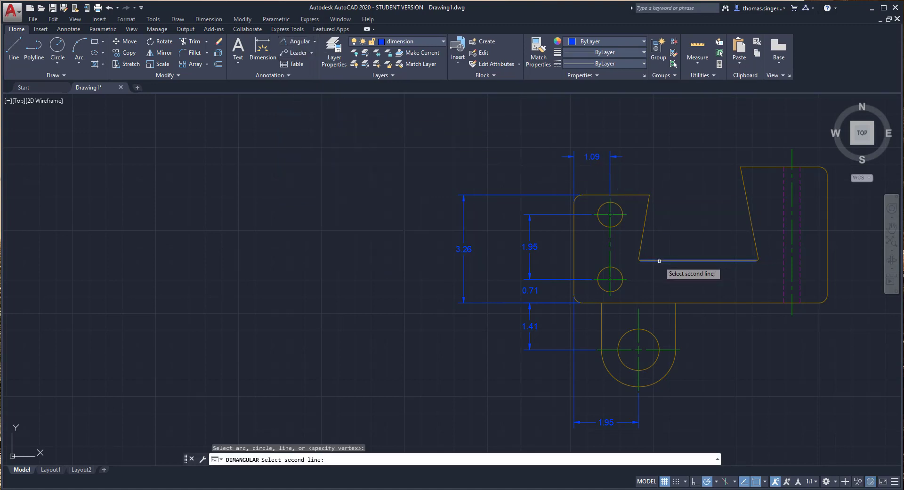
{"action": "left_click", "coordinate": [643, 235]}
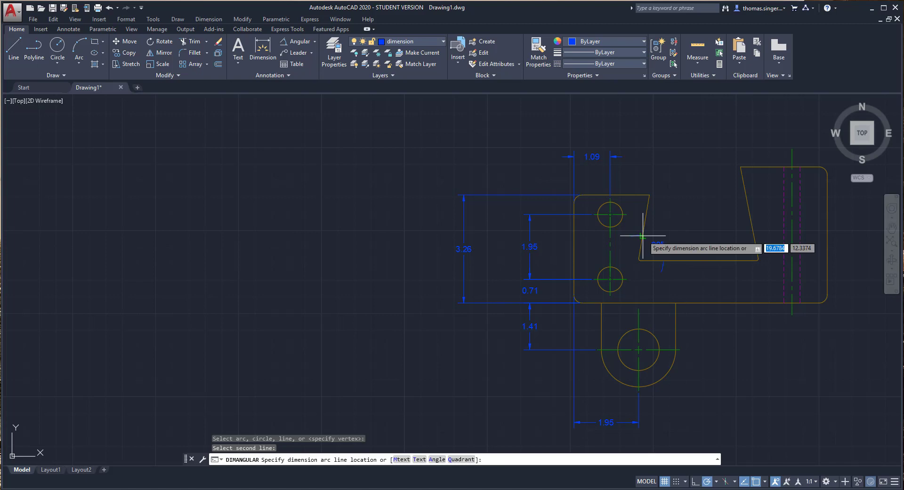
{"action": "left_click", "coordinate": [668, 236]}
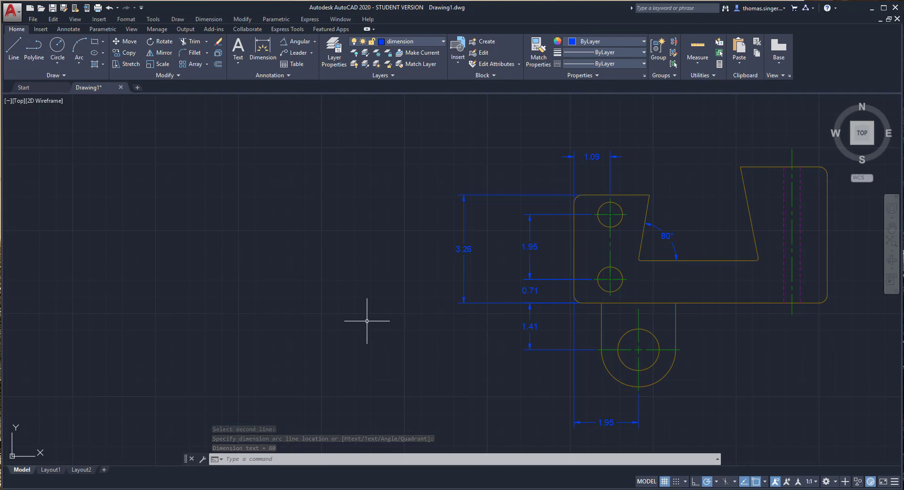
- Add an aligned dimension along the notch's left slanted wall, placed between the wall and the small holes
{"action": "left_click", "coordinate": [315, 42]}
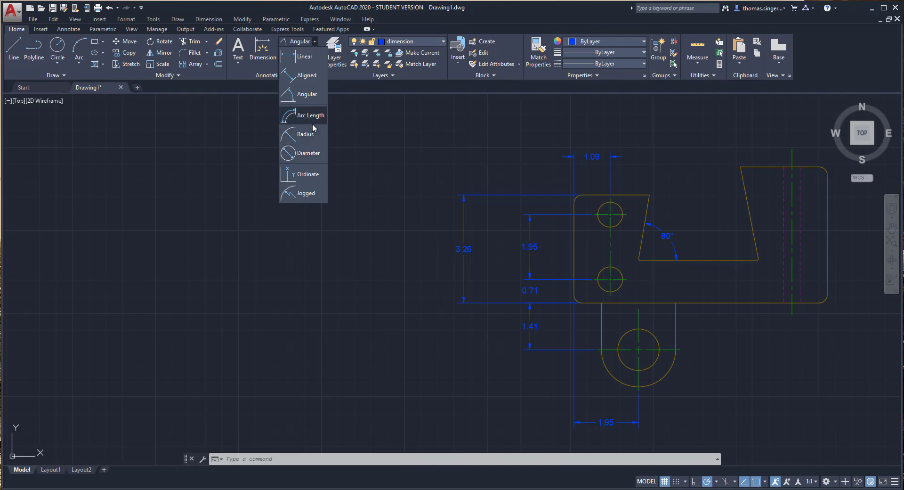
{"action": "left_click", "coordinate": [298, 76]}
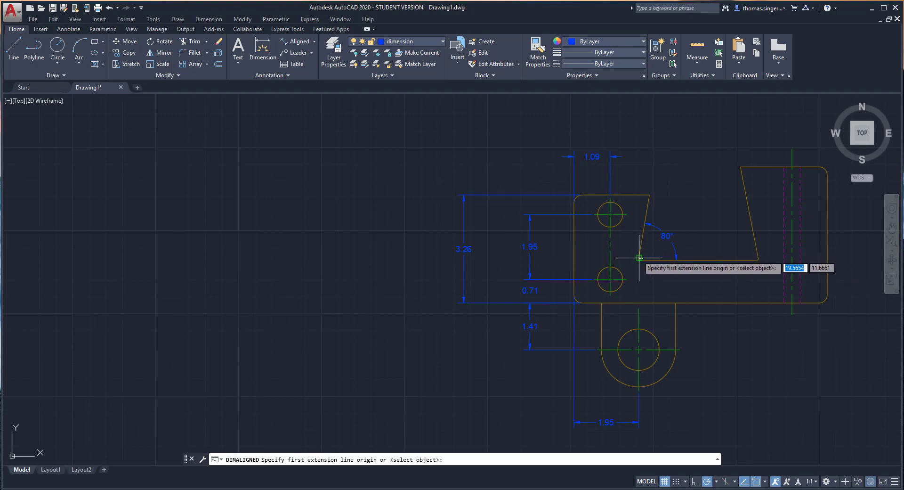
{"action": "scroll", "coordinate": [638, 256], "scroll_direction": "down", "scroll_amount": 1}
{"action": "scroll", "coordinate": [638, 257], "scroll_direction": "up", "scroll_amount": 6}
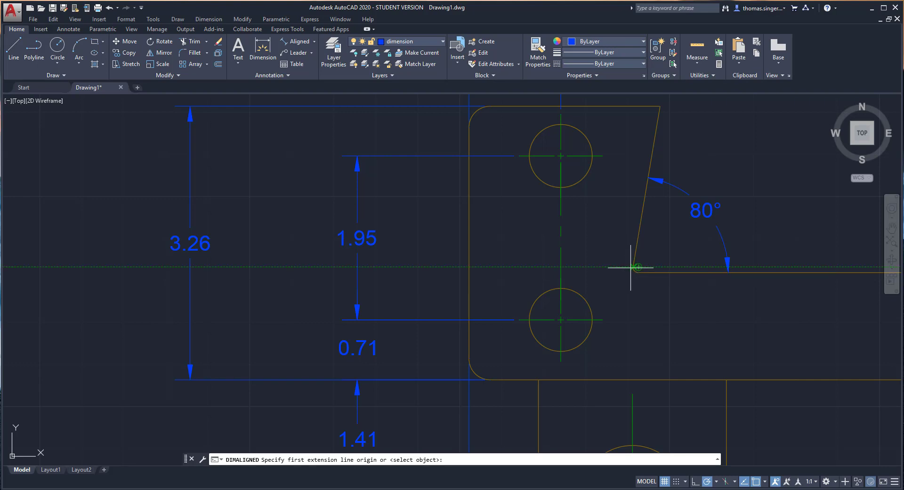
{"action": "left_click", "coordinate": [633, 266]}
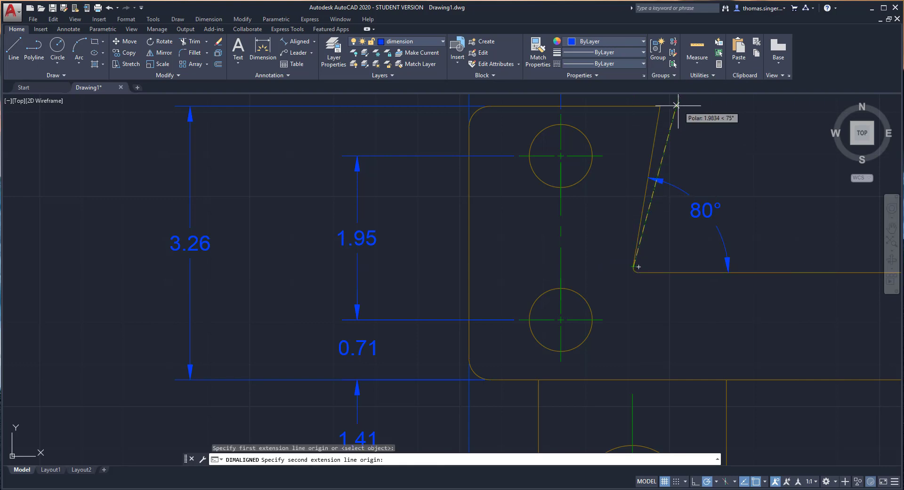
{"action": "left_click", "coordinate": [621, 126]}
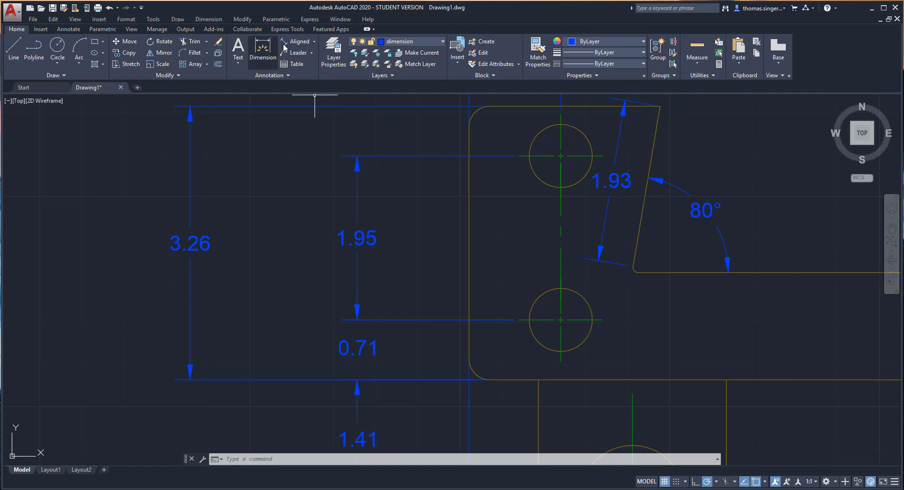
{"action": "left_click", "coordinate": [314, 42]}
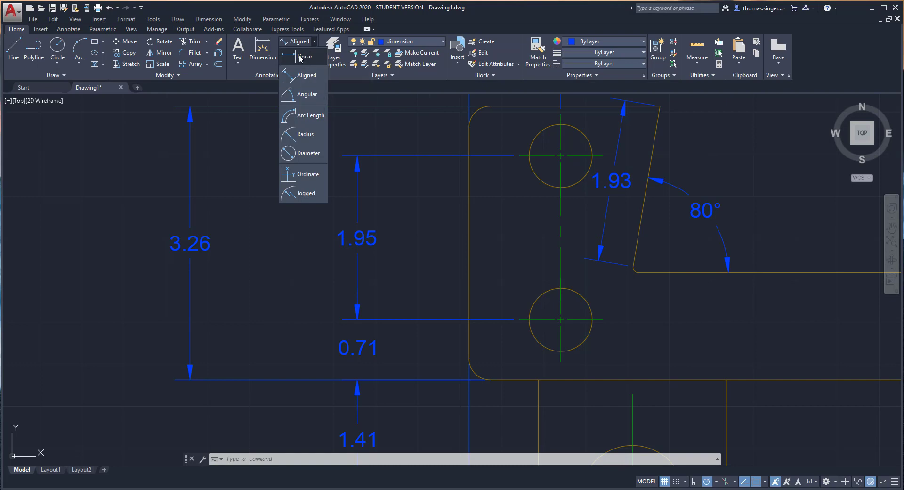
{"action": "left_click", "coordinate": [300, 57]}
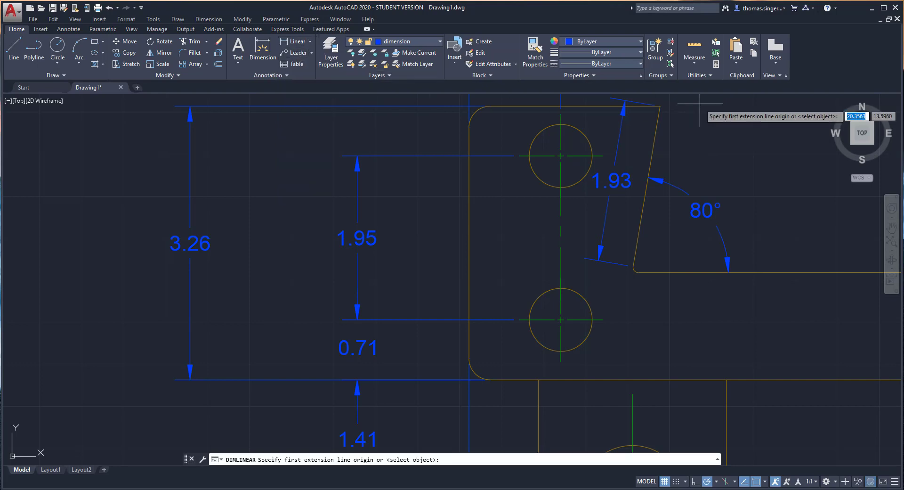
{"action": "left_click", "coordinate": [659, 106]}
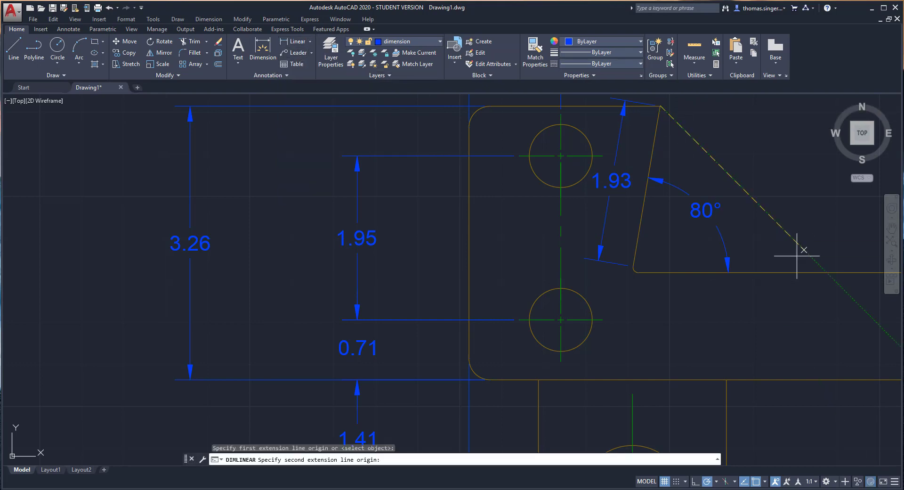
{"action": "left_click", "coordinate": [659, 272]}
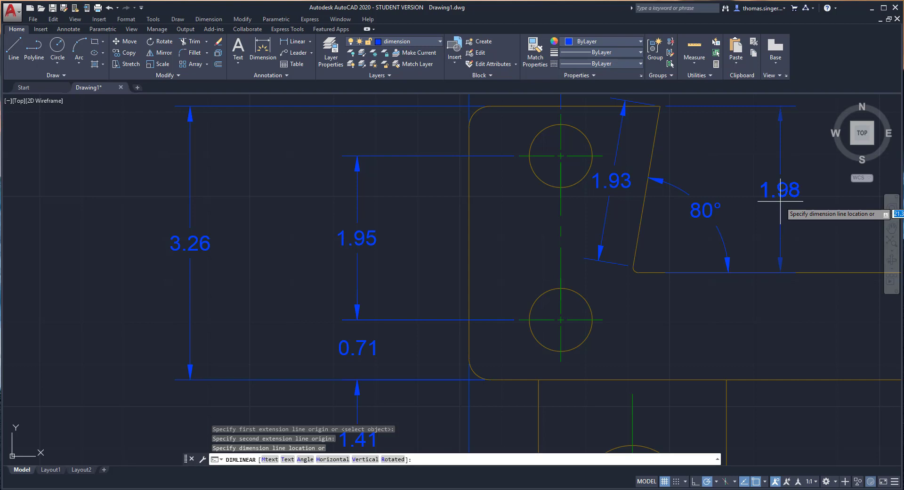
{"action": "key", "text": "Escape"}
{"action": "left_click", "coordinate": [292, 42]}
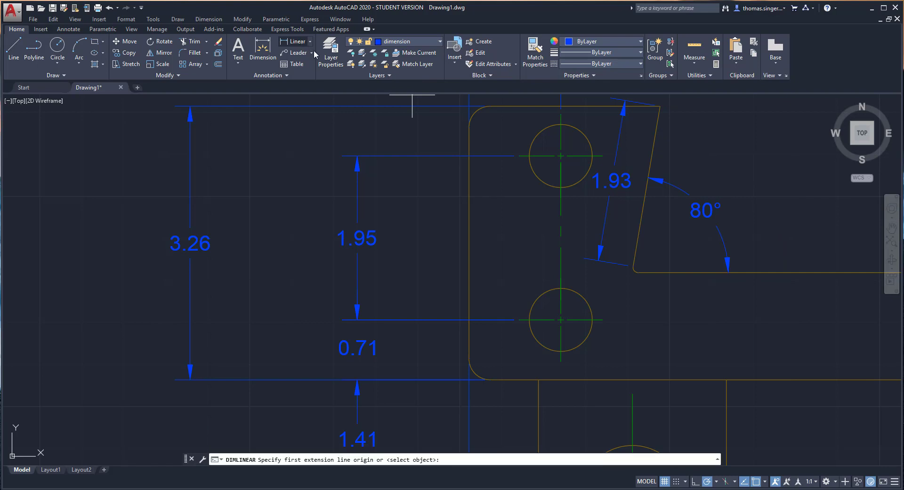
{"action": "left_click", "coordinate": [632, 263]}
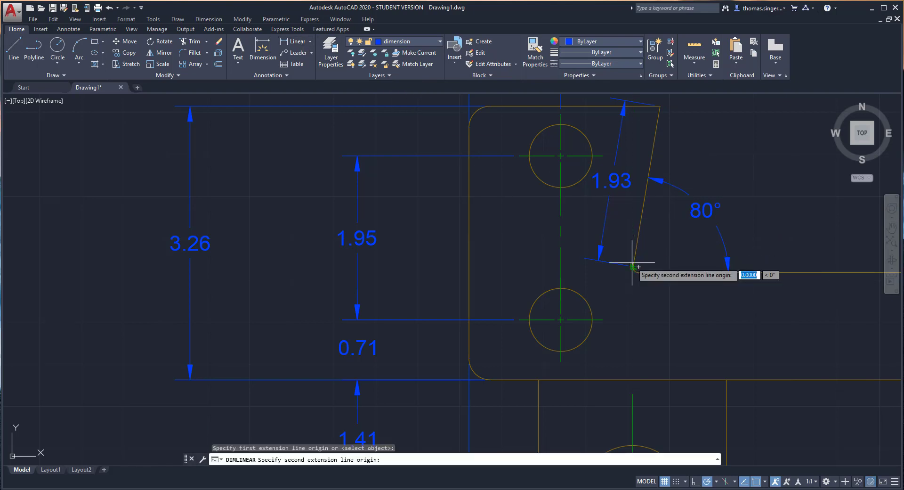
{"action": "left_click", "coordinate": [660, 108]}
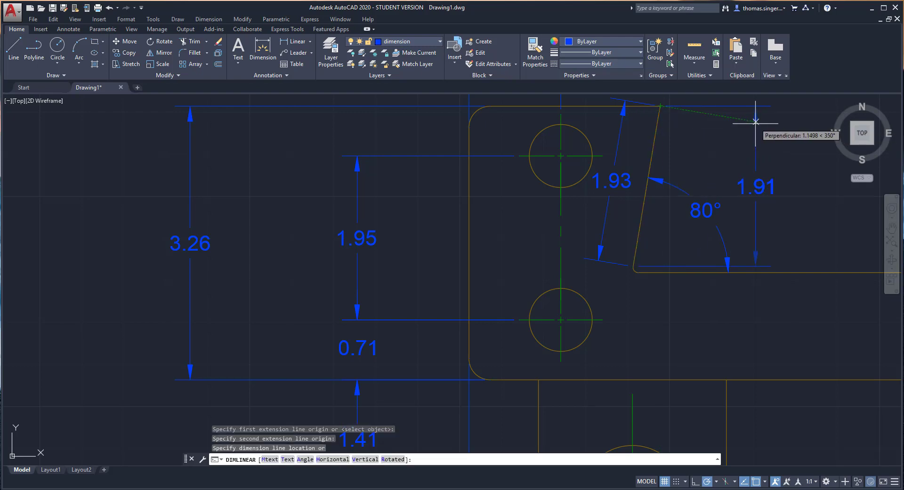
{"action": "key", "text": "Escape"}
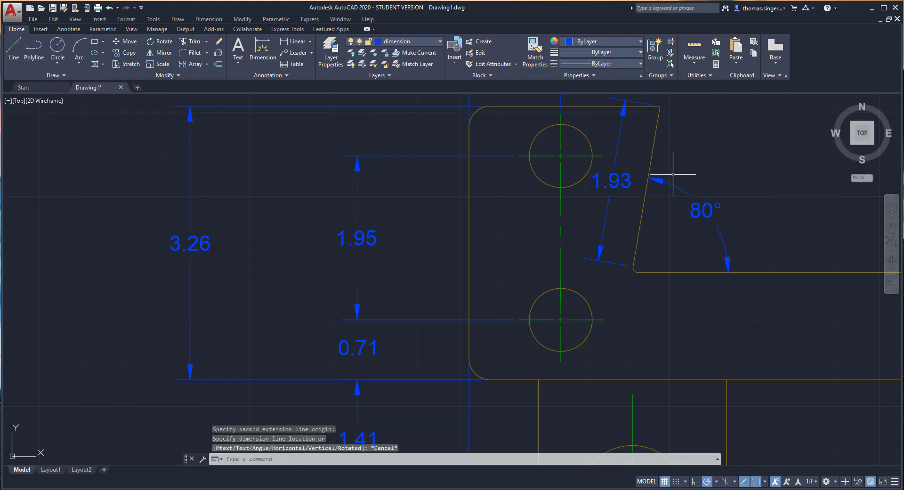
- Delete the aligned dimension along the notch's left slanted wall
{"action": "scroll", "coordinate": [637, 262], "scroll_direction": "down", "scroll_amount": 3}
{"action": "scroll", "coordinate": [636, 270], "scroll_direction": "up", "scroll_amount": 3}
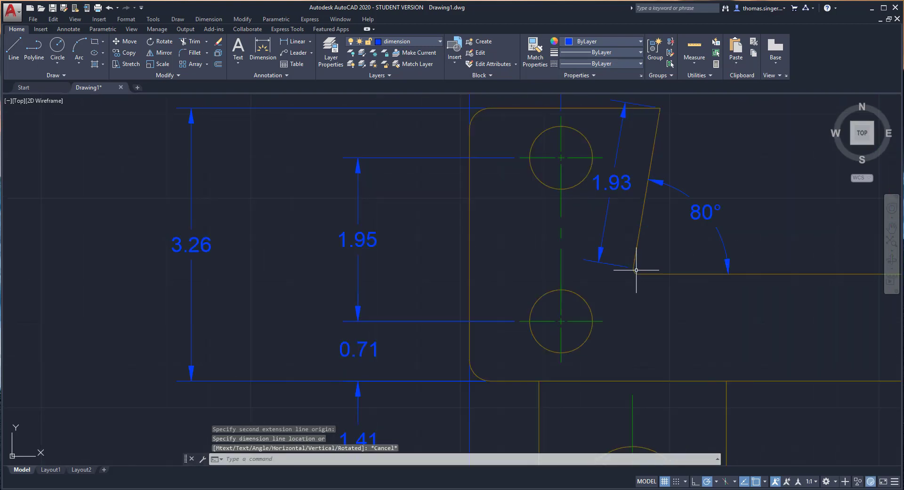
{"action": "left_click", "coordinate": [615, 185]}
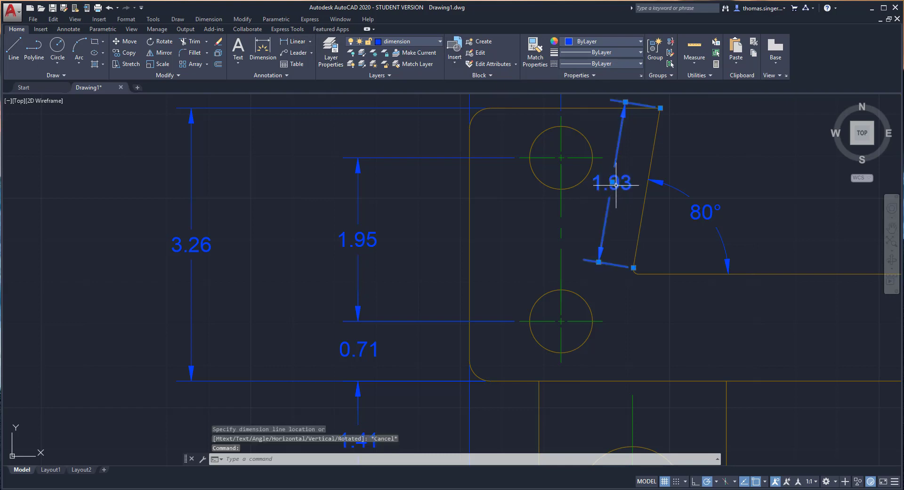
{"action": "key", "text": "Delete"}
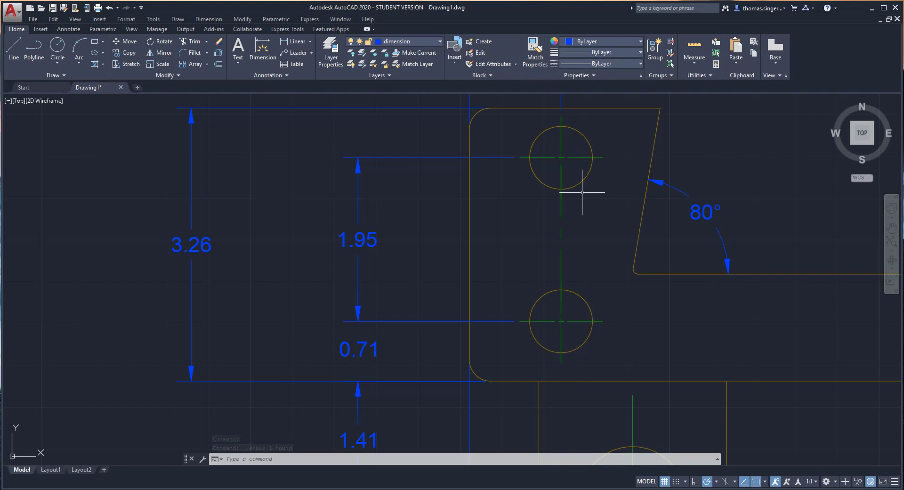
- Add a radius dimension to the block's lower-left corner fillet, placing its text outside, below and left of the corner
{"action": "left_click", "coordinate": [309, 42]}
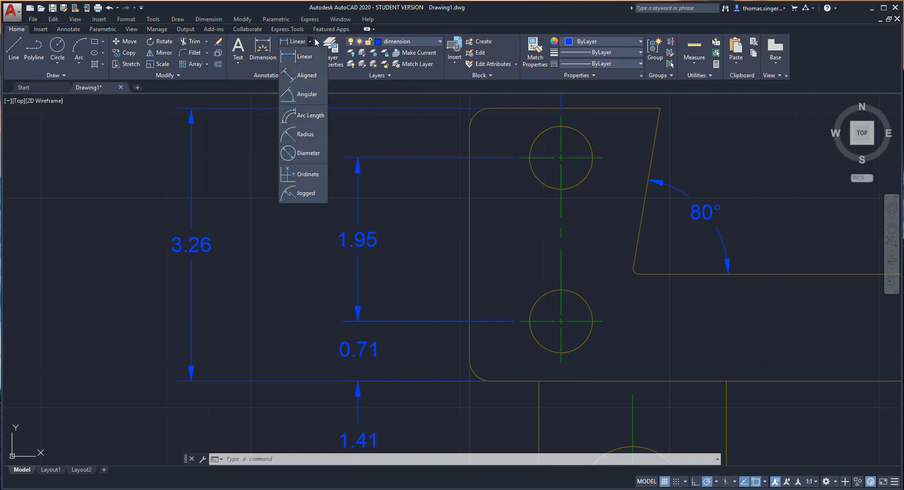
{"action": "left_click", "coordinate": [70, 30]}
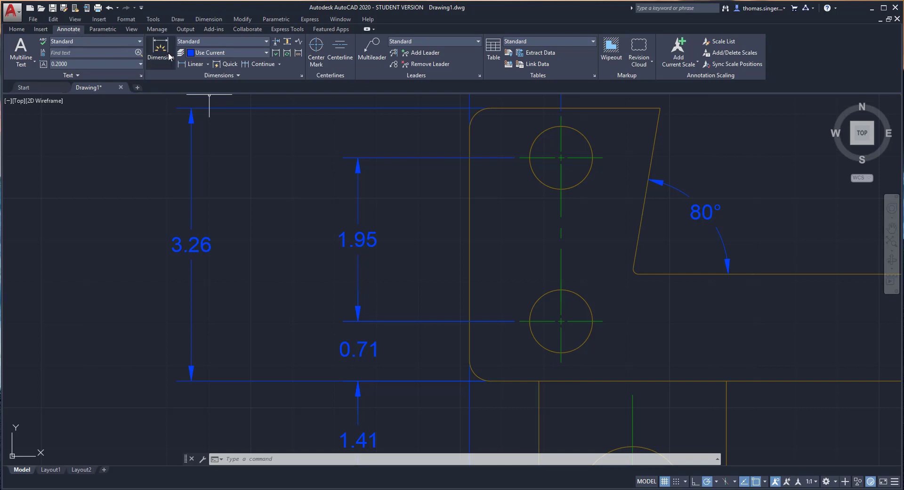
{"action": "left_click", "coordinate": [208, 64]}
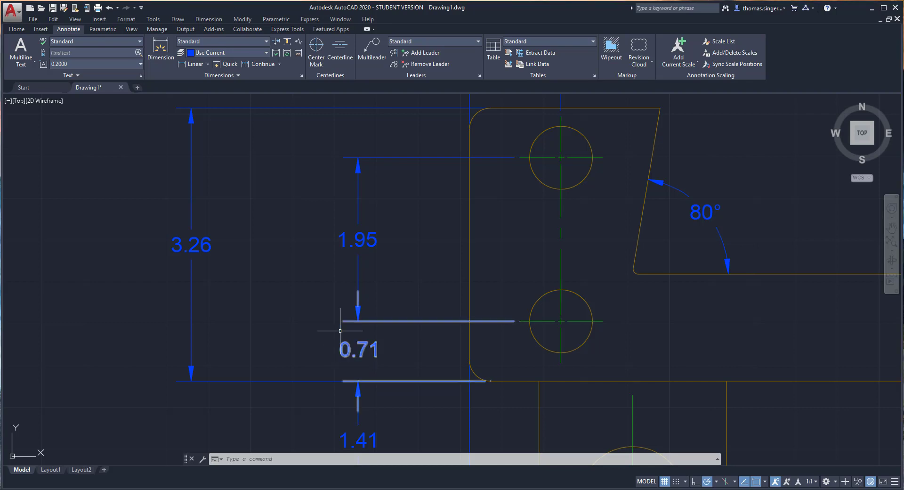
{"action": "left_click", "coordinate": [208, 64]}
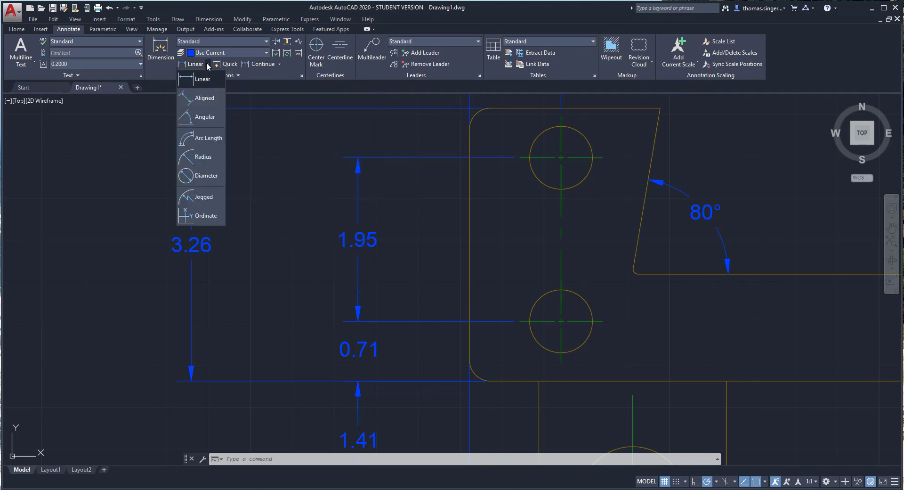
{"action": "left_click", "coordinate": [207, 162]}
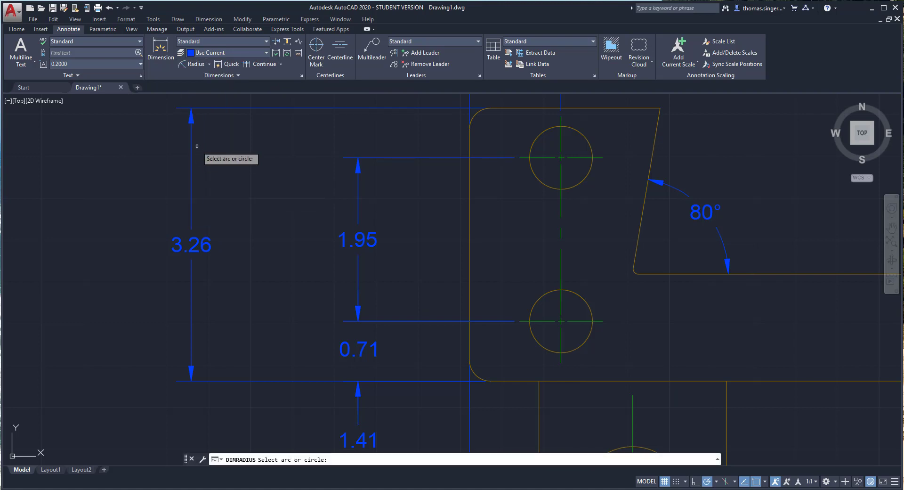
{"action": "left_click", "coordinate": [475, 374]}
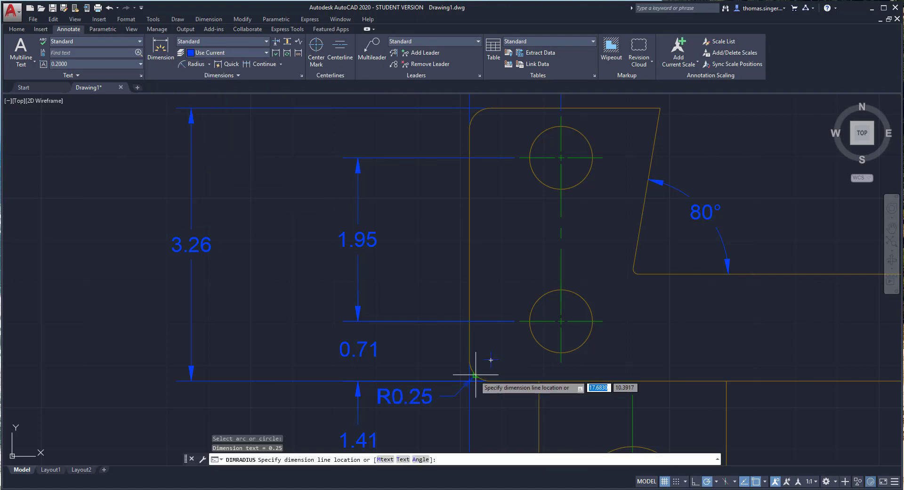
{"action": "left_click", "coordinate": [452, 417]}
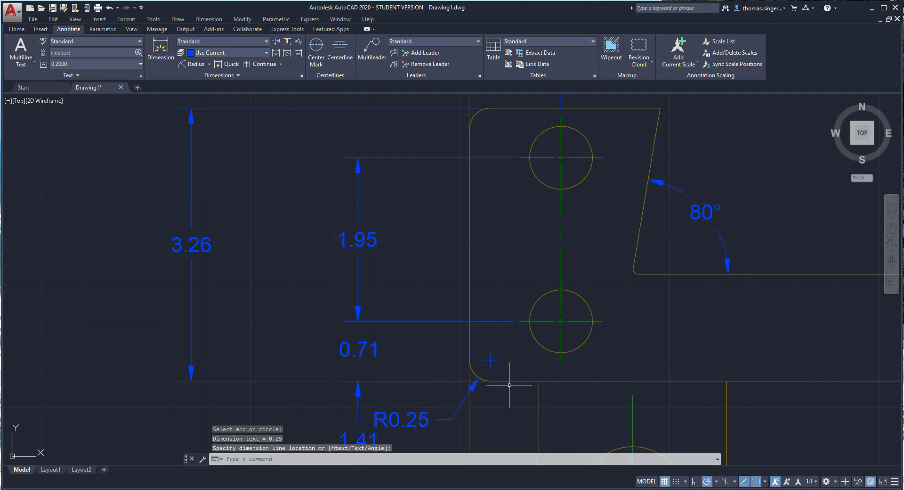
- Add a radius dimension to the notch's lower-left corner fillet, placing its text just below the notch floor
{"action": "scroll", "coordinate": [509, 385], "scroll_direction": "down", "scroll_amount": 4}
{"action": "scroll", "coordinate": [499, 383], "scroll_direction": "up", "scroll_amount": 8}
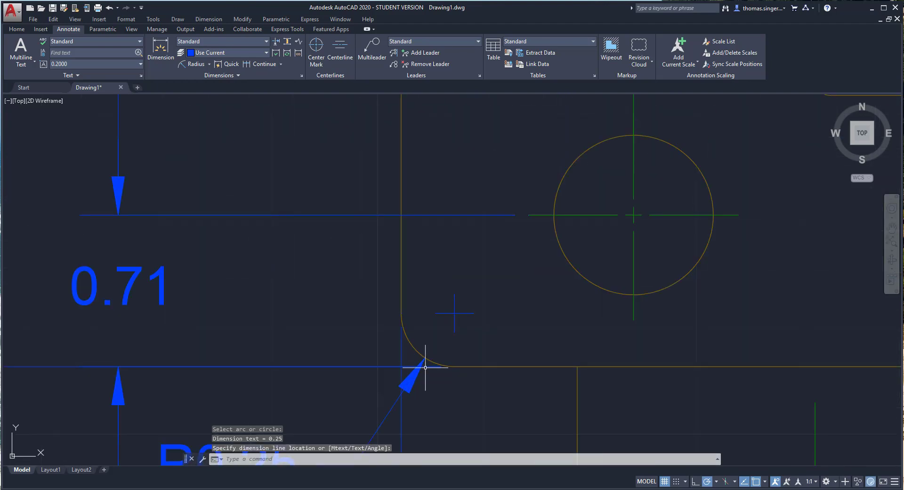
{"action": "scroll", "coordinate": [442, 345], "scroll_direction": "down", "scroll_amount": 5}
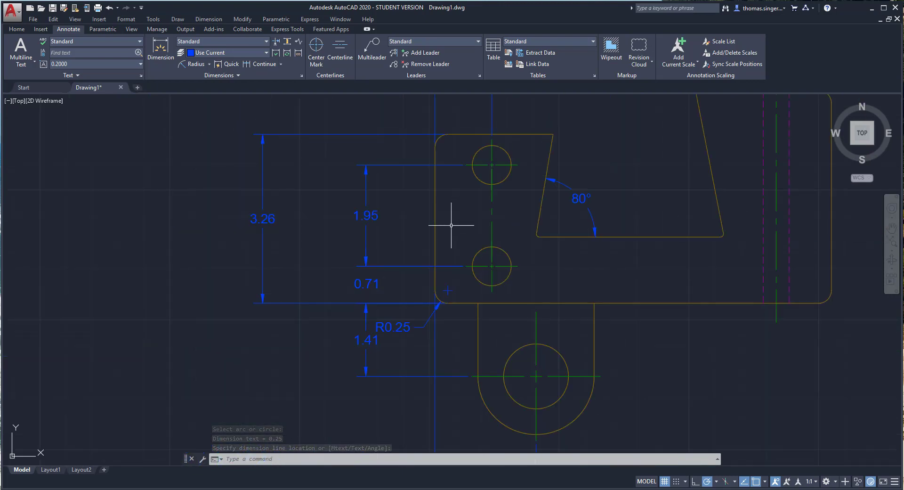
{"action": "scroll", "coordinate": [471, 121], "scroll_direction": "up", "scroll_amount": 2}
{"action": "scroll", "coordinate": [597, 236], "scroll_direction": "down", "scroll_amount": 2}
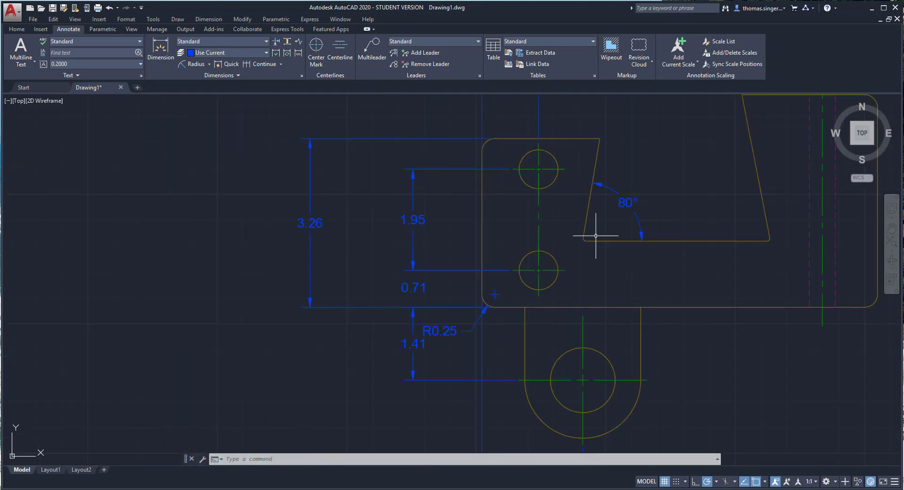
{"action": "right_click", "coordinate": [592, 260]}
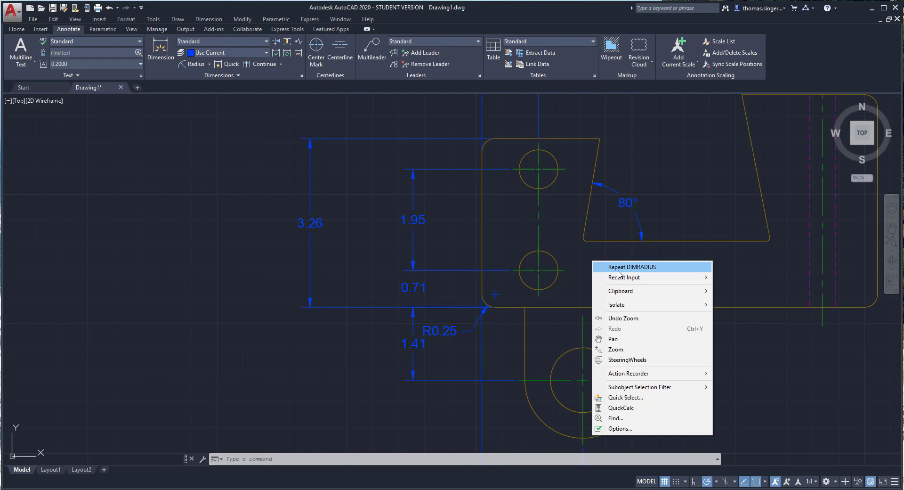
{"action": "left_click", "coordinate": [635, 266]}
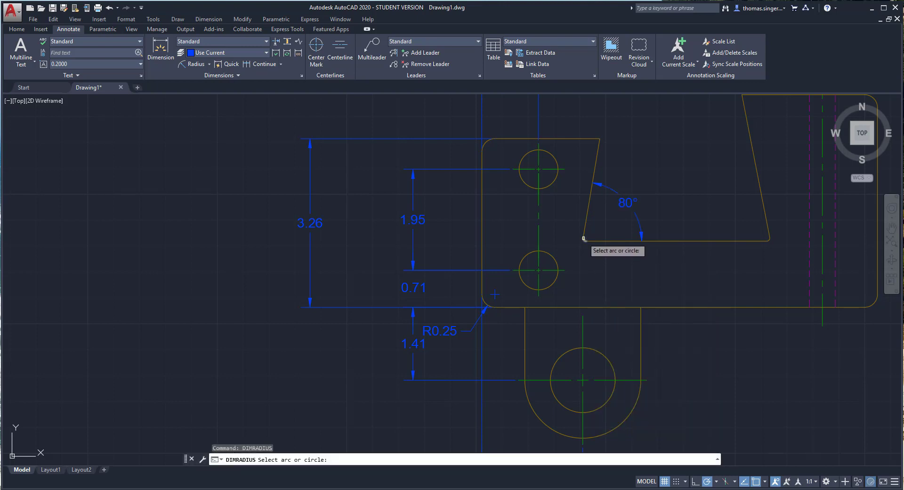
{"action": "scroll", "coordinate": [584, 245], "scroll_direction": "down", "scroll_amount": 1}
{"action": "scroll", "coordinate": [583, 244], "scroll_direction": "up", "scroll_amount": 5}
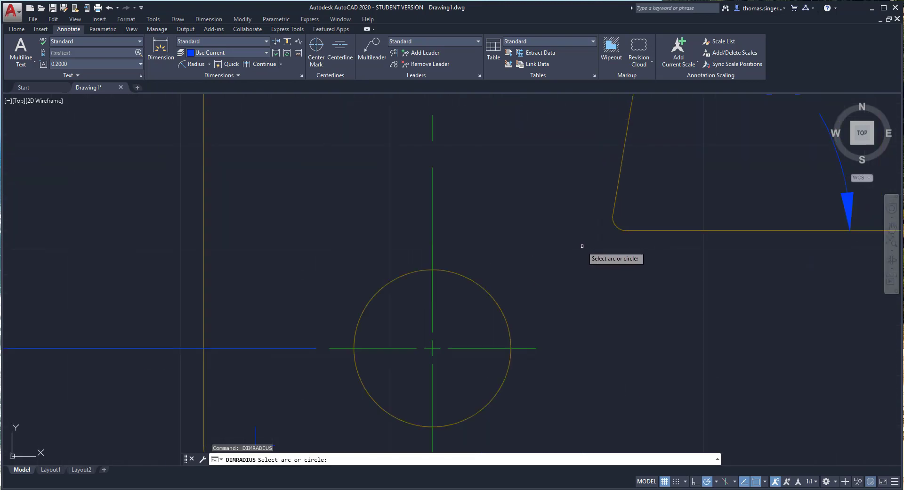
{"action": "left_click", "coordinate": [613, 226]}
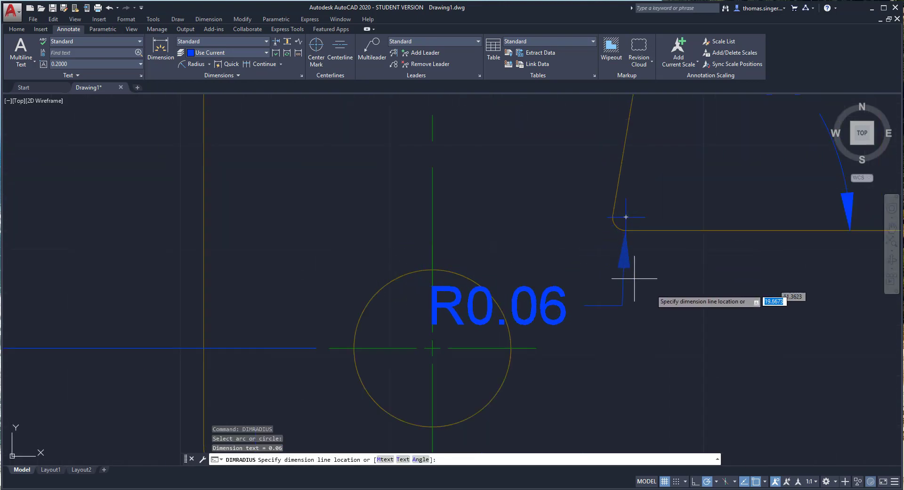
{"action": "scroll", "coordinate": [690, 264], "scroll_direction": "down", "scroll_amount": 5}
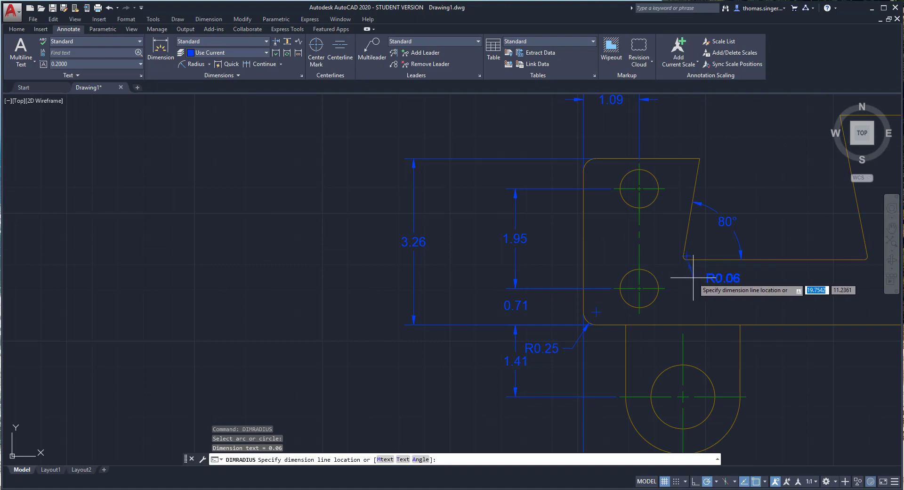
{"action": "left_click", "coordinate": [693, 278]}
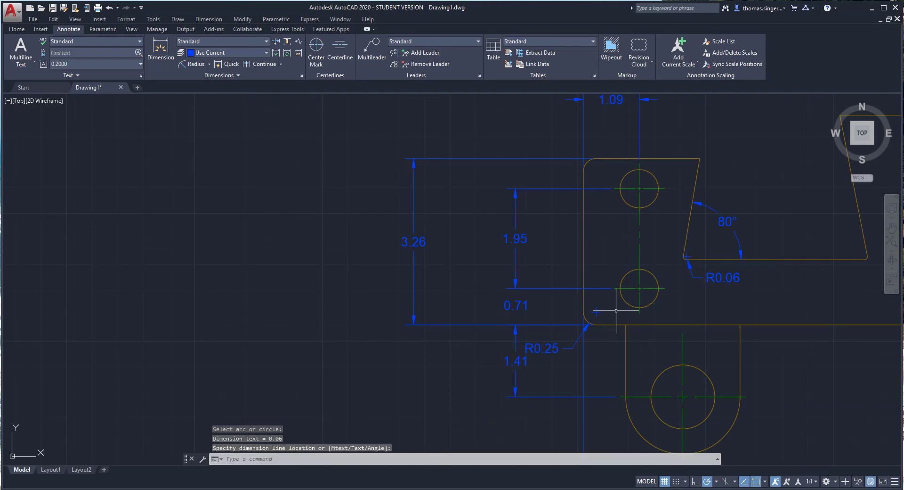
- Add a radius dimension to the rounded end of the lower lug, placing its text outside, right of the arc
{"action": "scroll", "coordinate": [612, 313], "scroll_direction": "down", "scroll_amount": 2}
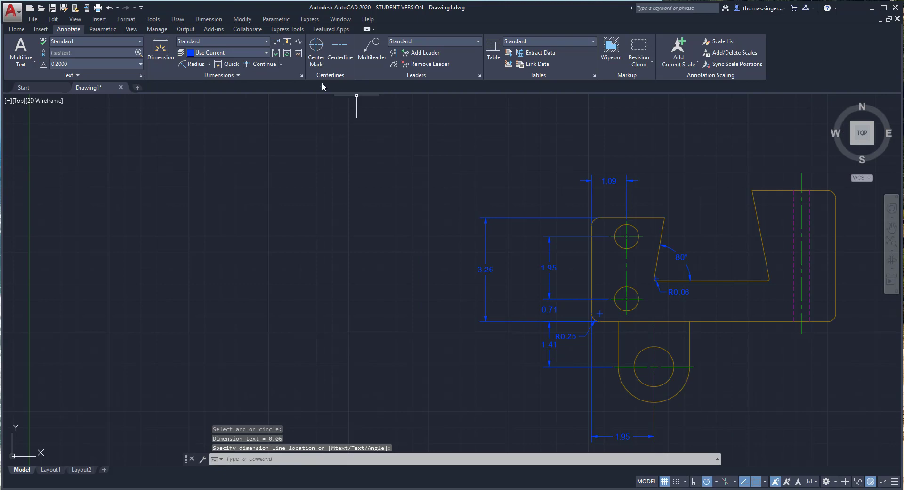
{"action": "left_click", "coordinate": [197, 64]}
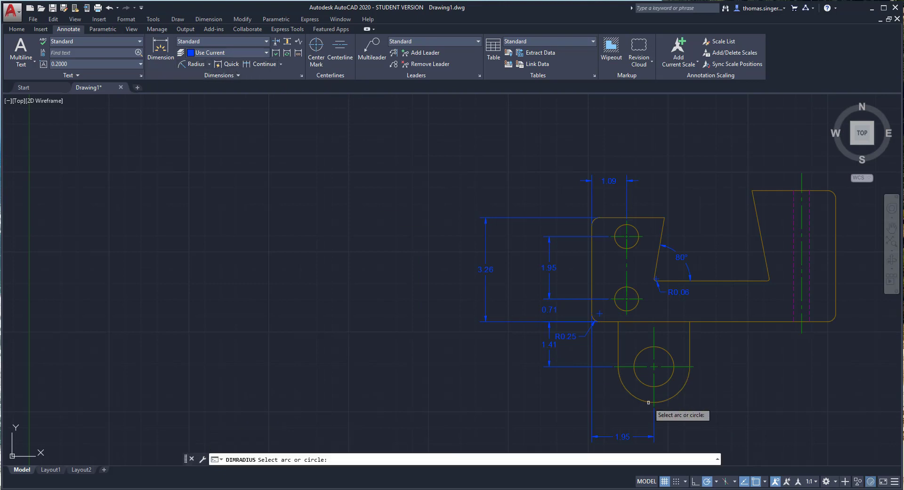
{"action": "left_click", "coordinate": [679, 392]}
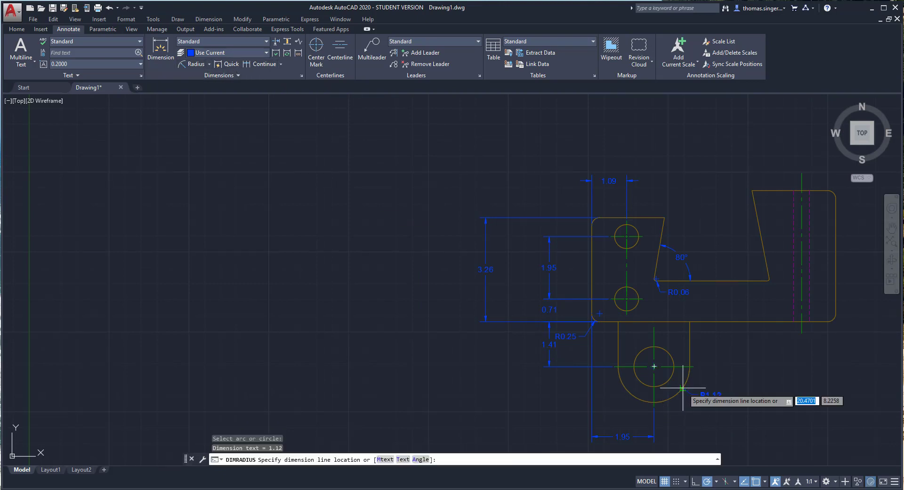
{"action": "left_click", "coordinate": [713, 395]}
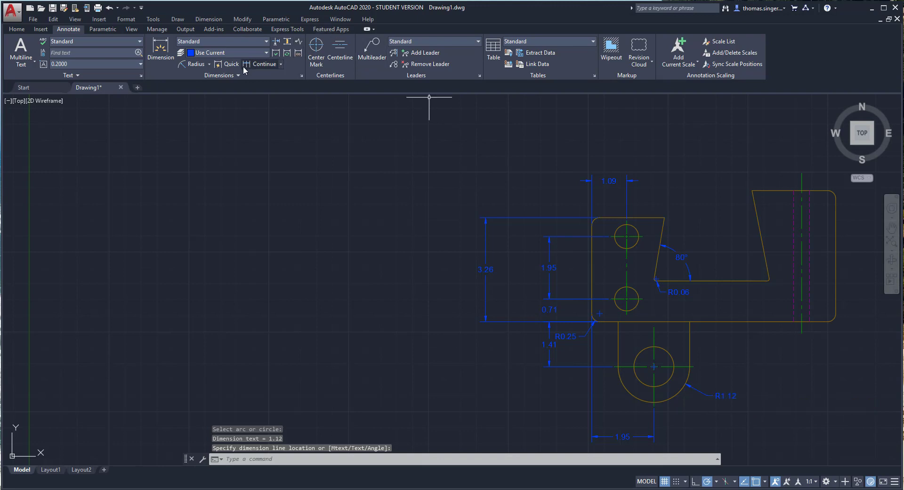
- Add a diameter dimension to the upper small hole and move its text above and left of the block's upper-left corner
{"action": "left_click", "coordinate": [209, 66]}
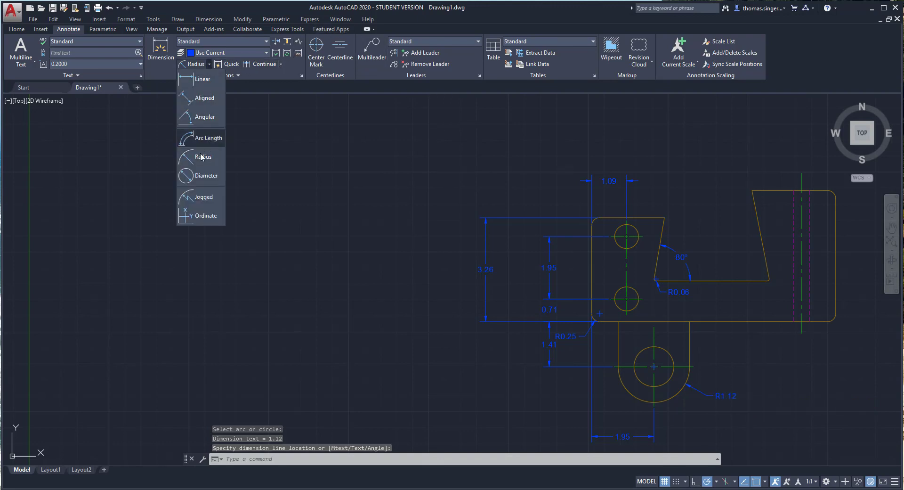
{"action": "left_click", "coordinate": [200, 176]}
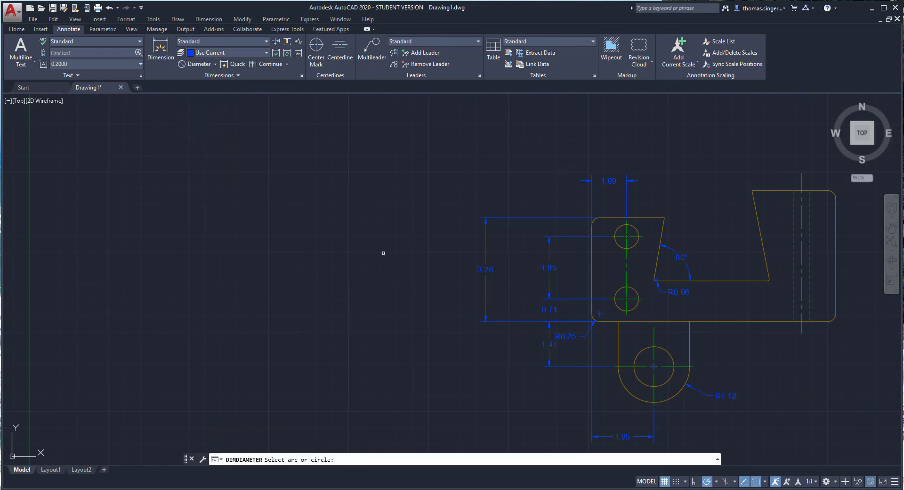
{"action": "left_click", "coordinate": [620, 248]}
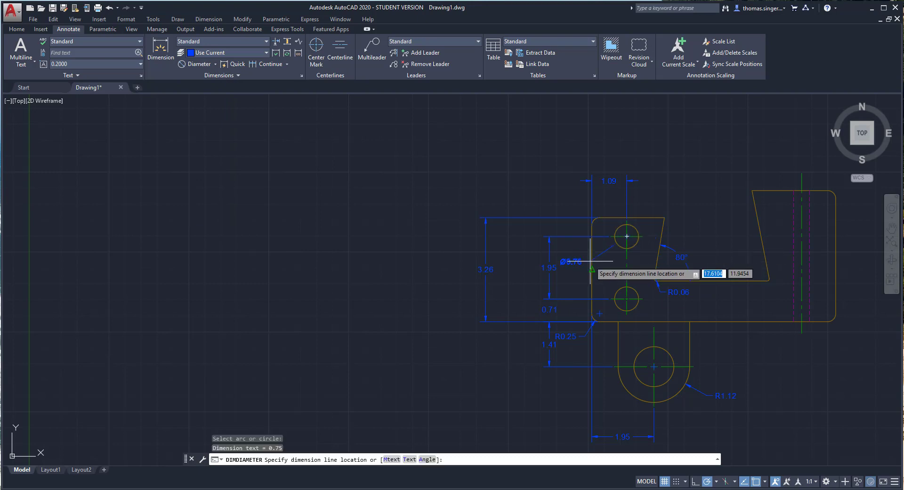
{"action": "left_click", "coordinate": [557, 225]}
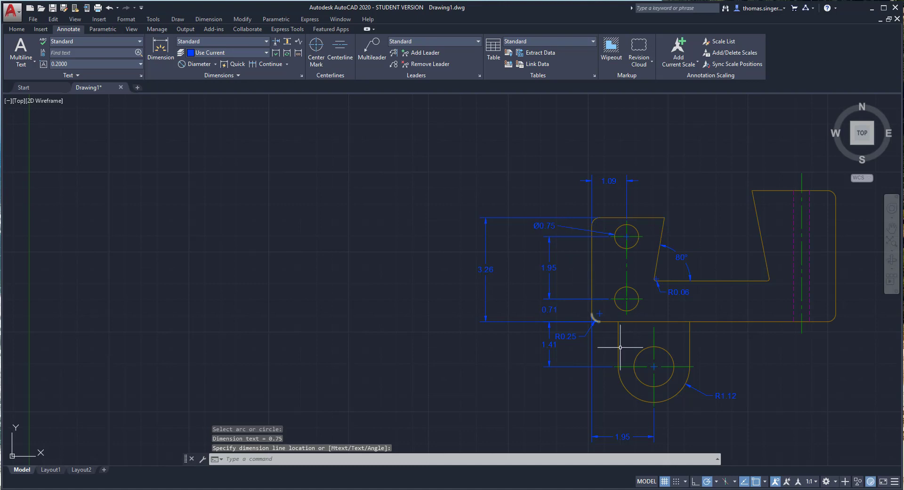
{"action": "left_click", "coordinate": [549, 225]}
{"action": "left_click", "coordinate": [558, 225]}
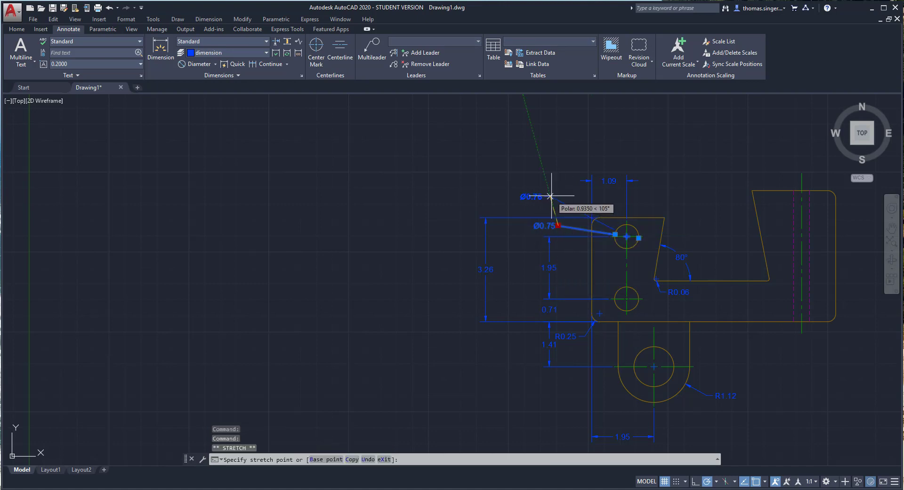
{"action": "left_click", "coordinate": [549, 193]}
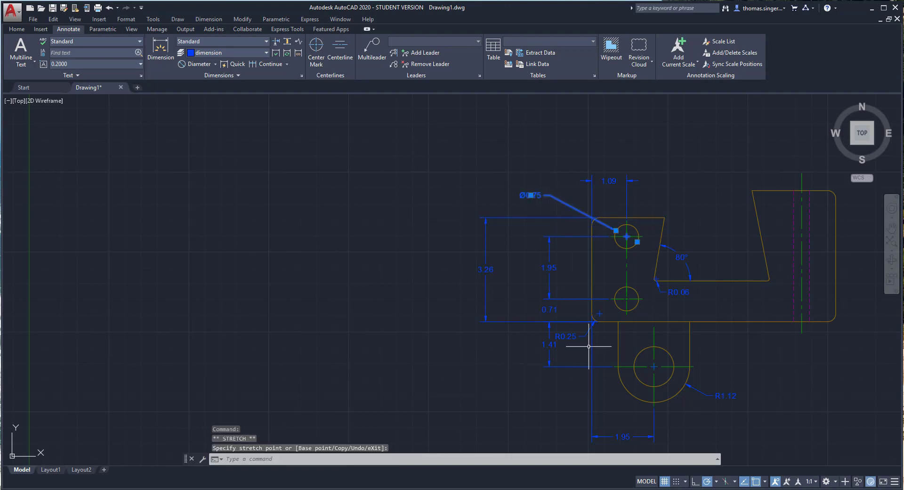
- Add a diameter dimension to the lug's large hole, placing its text outside, below and right of the lug
{"action": "left_click", "coordinate": [208, 63]}
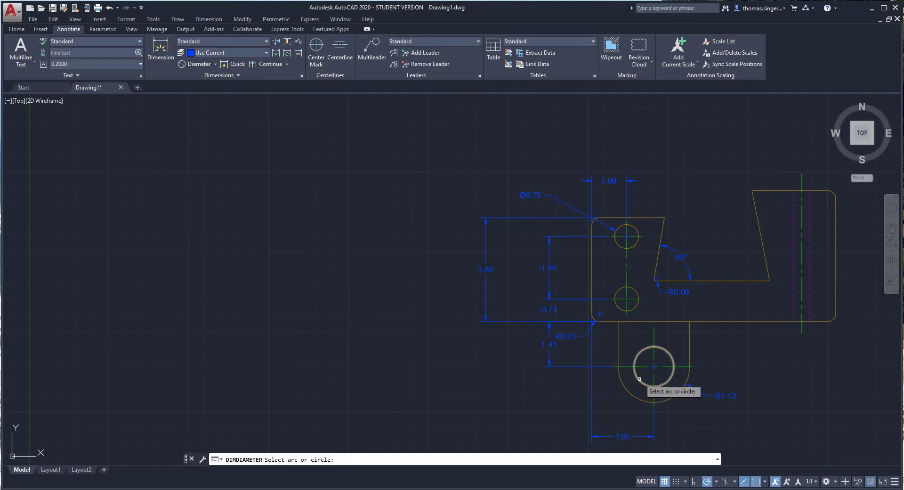
{"action": "left_click", "coordinate": [668, 381]}
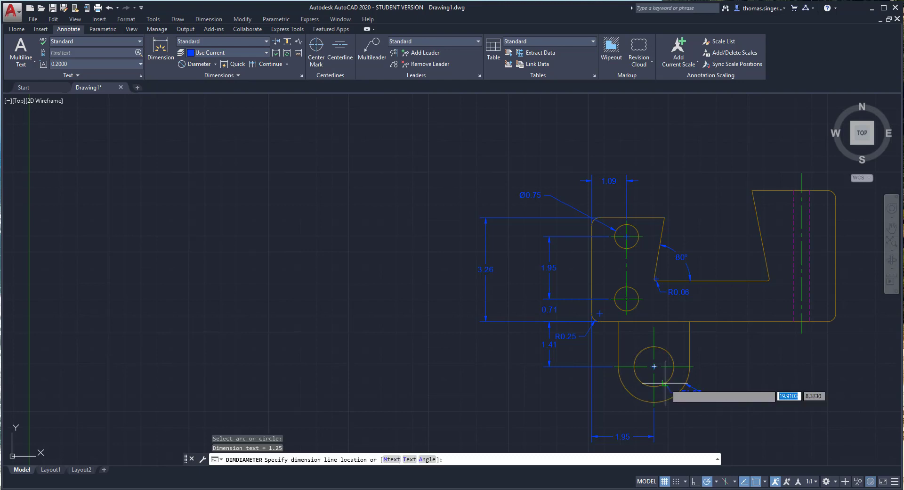
{"action": "left_click", "coordinate": [691, 425]}
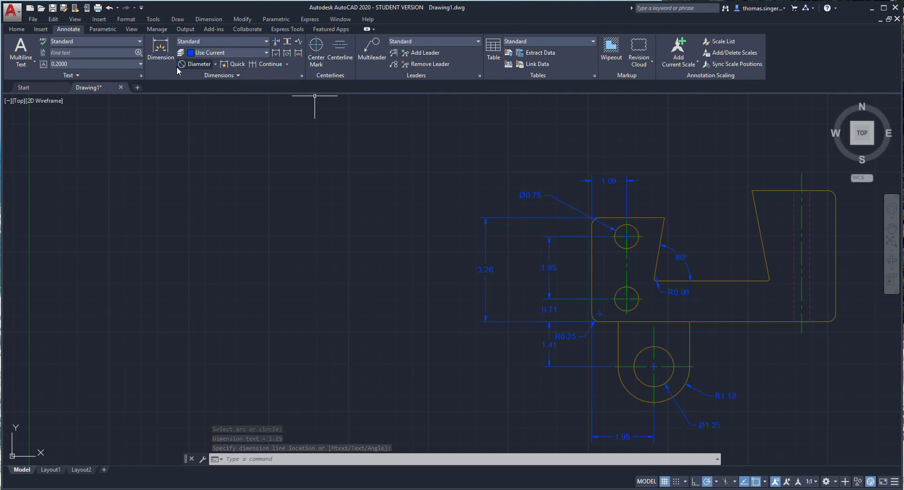
- Add a horizontal linear dimension for the block's overall width between its left and right edges, placed above the part
{"action": "left_click", "coordinate": [205, 66]}
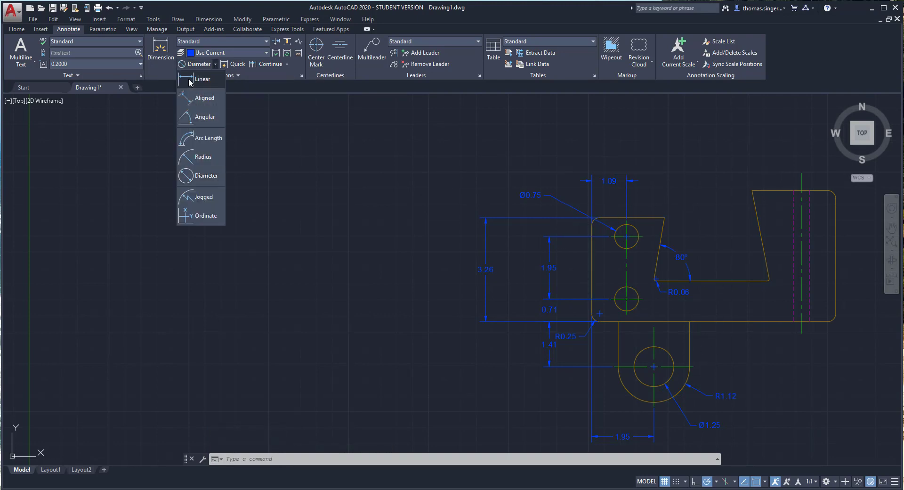
{"action": "left_click", "coordinate": [194, 79]}
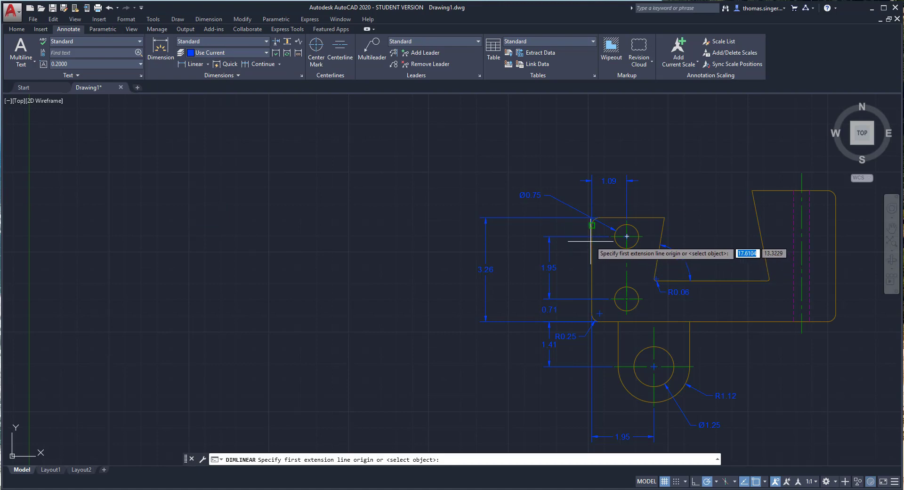
{"action": "left_click", "coordinate": [591, 225]}
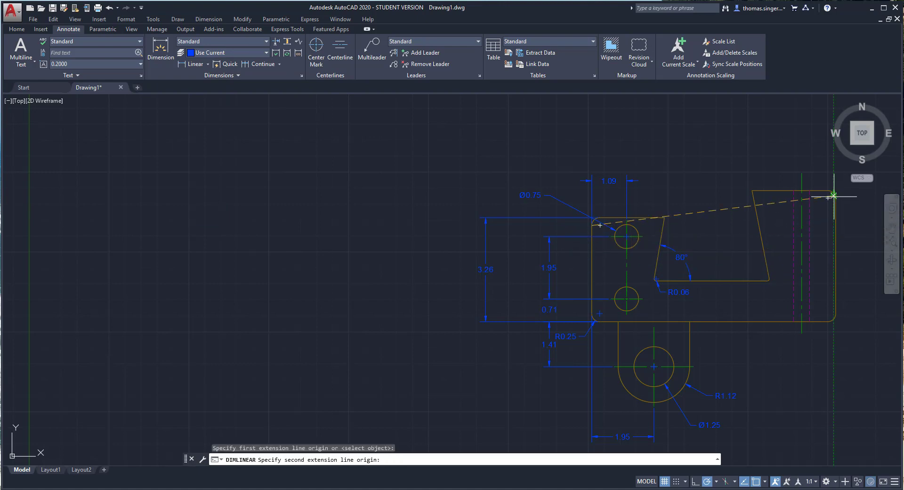
{"action": "left_click", "coordinate": [833, 195]}
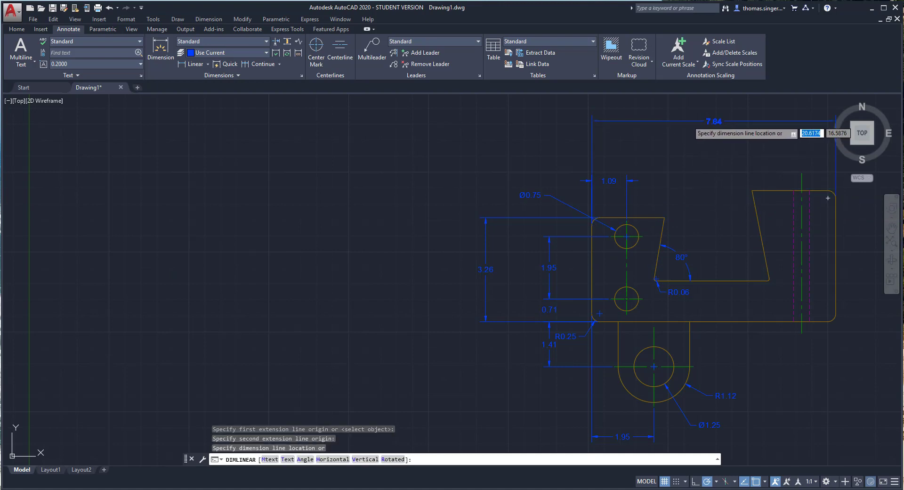
{"action": "left_click", "coordinate": [689, 121]}
{"action": "middle_click_drag", "start_coordinate": [747, 196], "coordinate": [531, 193]}
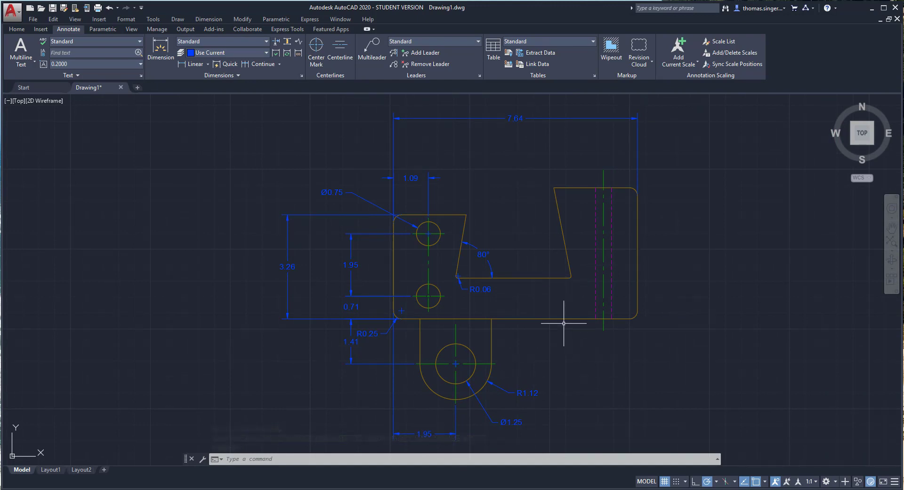
- Add a vertical linear dimension by selecting the block's right edge as the object, placed to the right of the part
{"action": "left_click", "coordinate": [197, 64]}
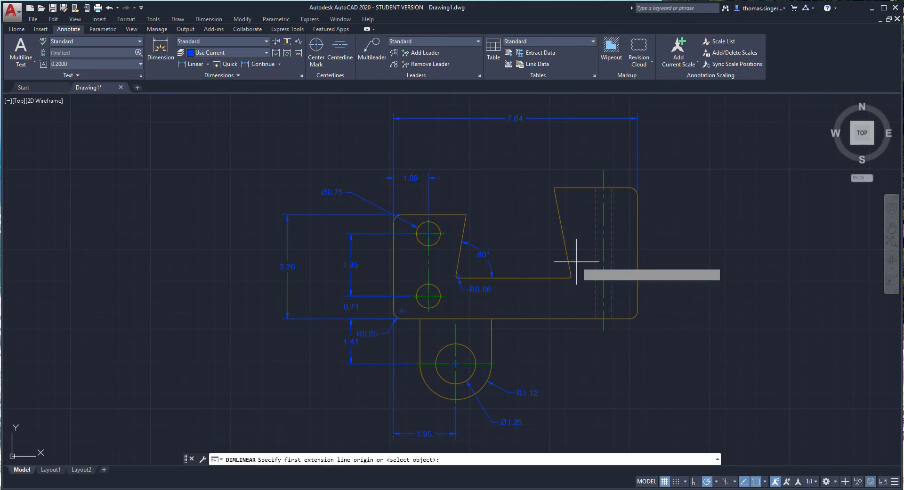
{"action": "key", "text": "Return"}
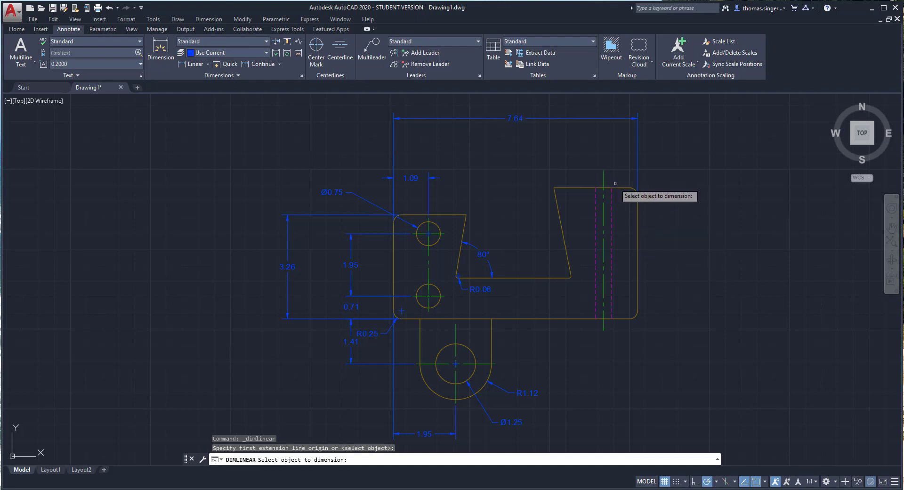
{"action": "left_click", "coordinate": [637, 248]}
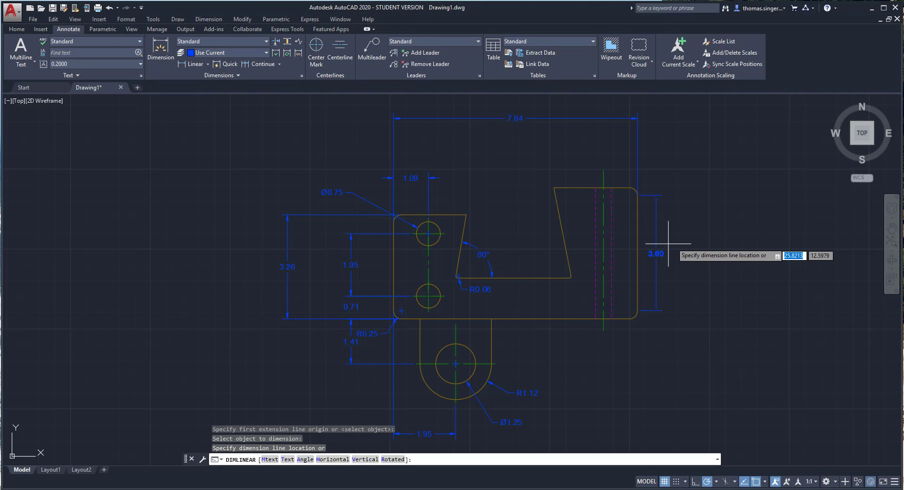
{"action": "left_click", "coordinate": [701, 246]}
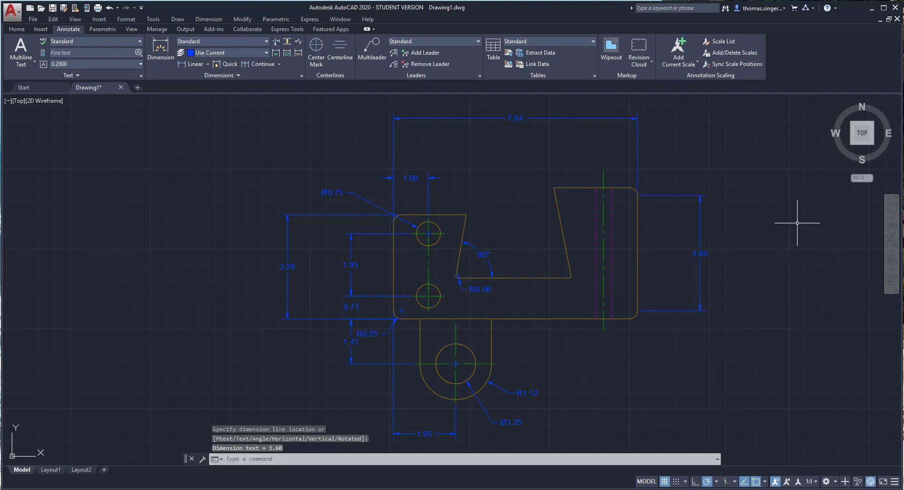
- Stretch the right-hand vertical dimension's extension origins to the block's top and bottom edges, at the ends of the corner fillets
{"action": "scroll", "coordinate": [642, 313], "scroll_direction": "down", "scroll_amount": 3}
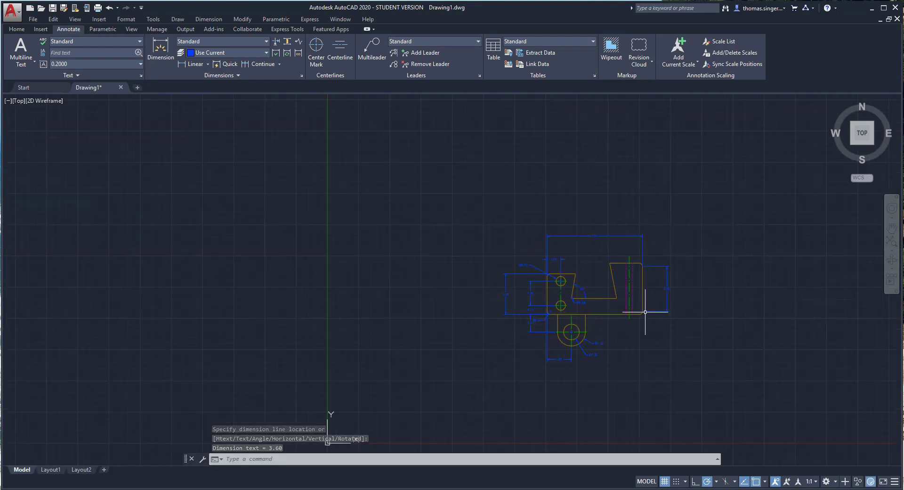
{"action": "scroll", "coordinate": [643, 313], "scroll_direction": "up", "scroll_amount": 7}
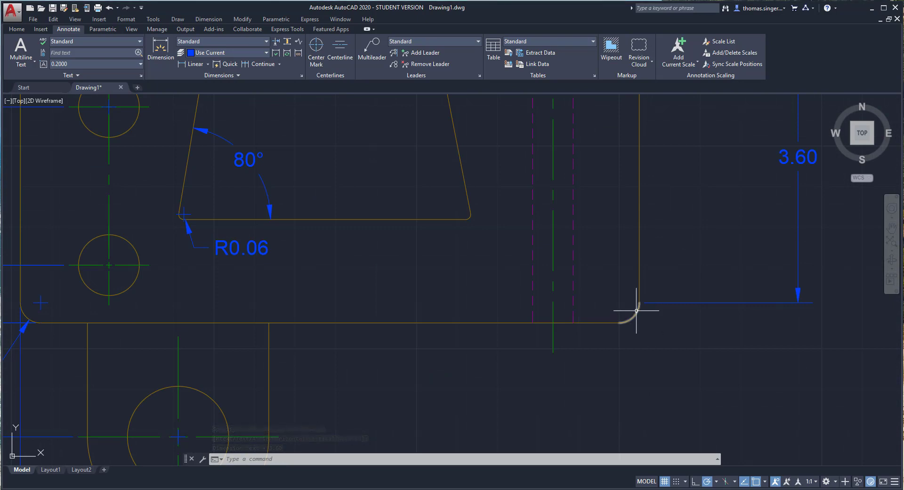
{"action": "scroll", "coordinate": [676, 301], "scroll_direction": "down", "scroll_amount": 2}
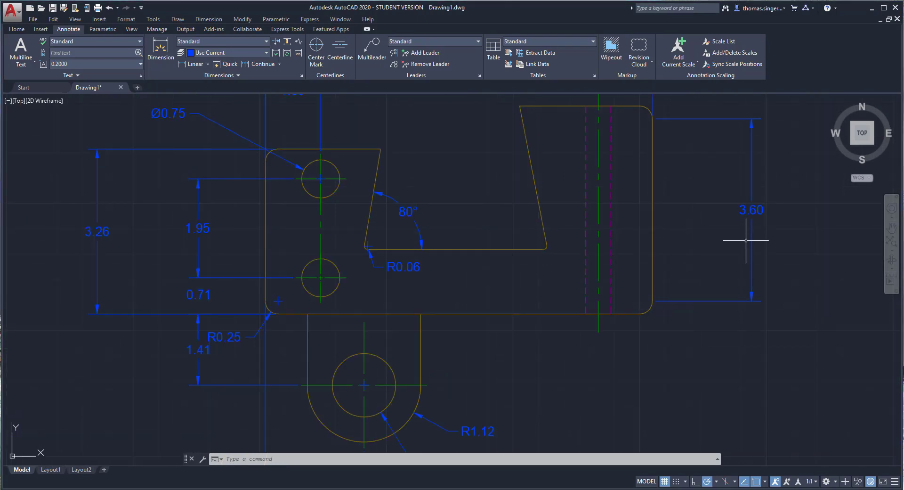
{"action": "left_click", "coordinate": [752, 206]}
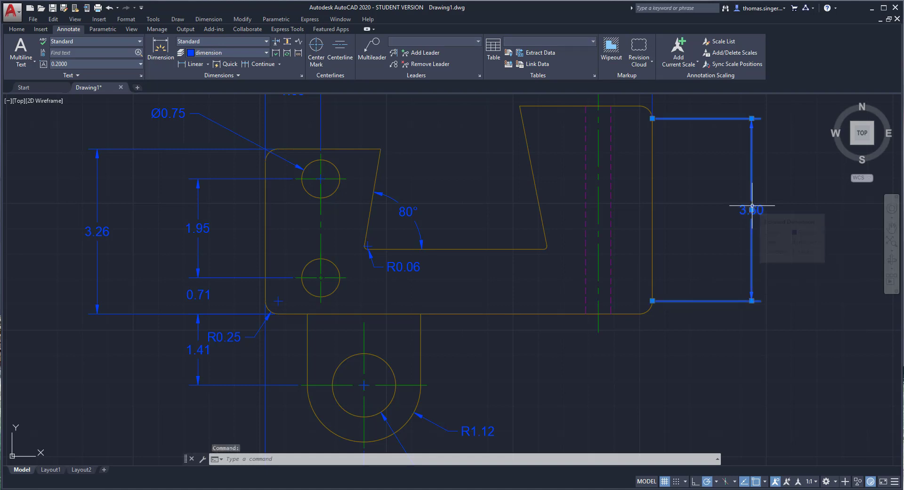
{"action": "left_click", "coordinate": [652, 118]}
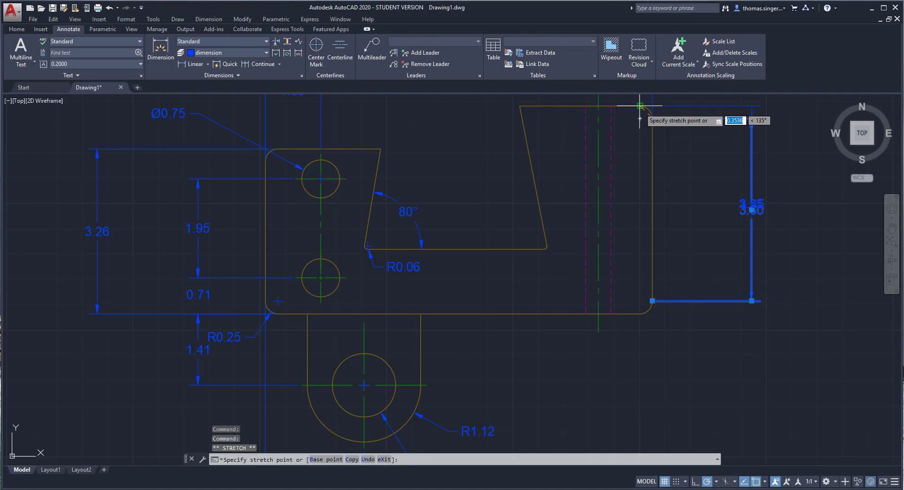
{"action": "left_click", "coordinate": [640, 106]}
{"action": "left_click", "coordinate": [652, 301]}
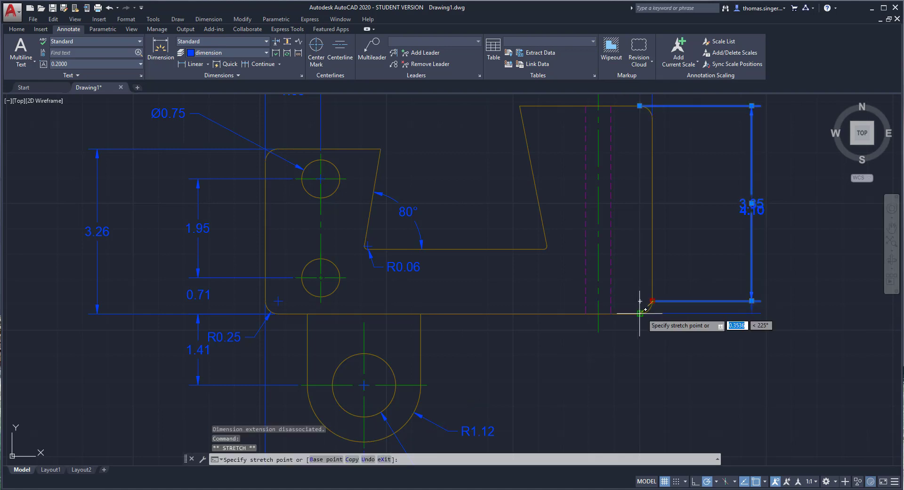
{"action": "left_click", "coordinate": [639, 313]}
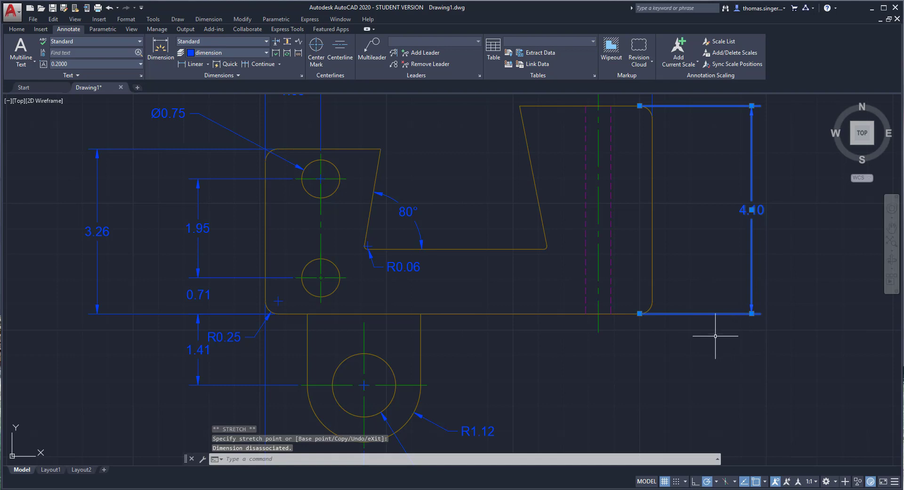
{"action": "key", "text": "Escape"}
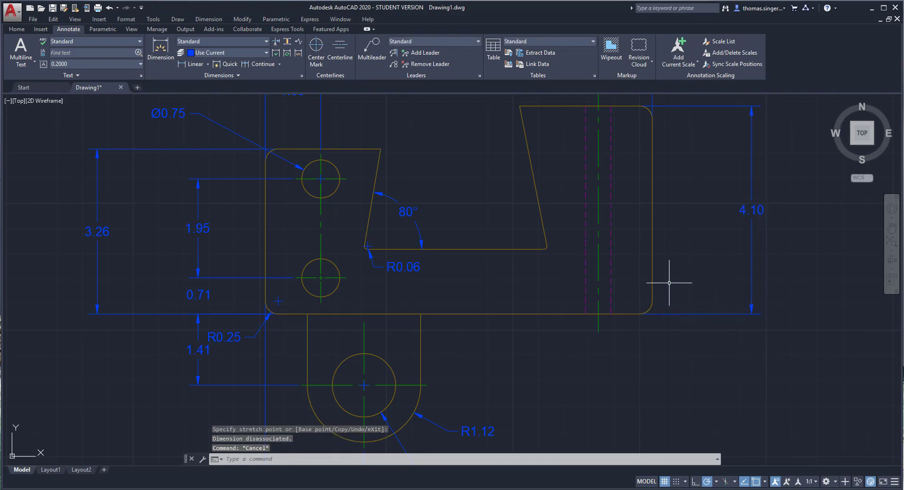
- Add a horizontal linear dimension for the taller right section's top width, from the block's right edge to the notch corner, placed above it
{"action": "scroll", "coordinate": [471, 373], "scroll_direction": "down", "scroll_amount": 1}
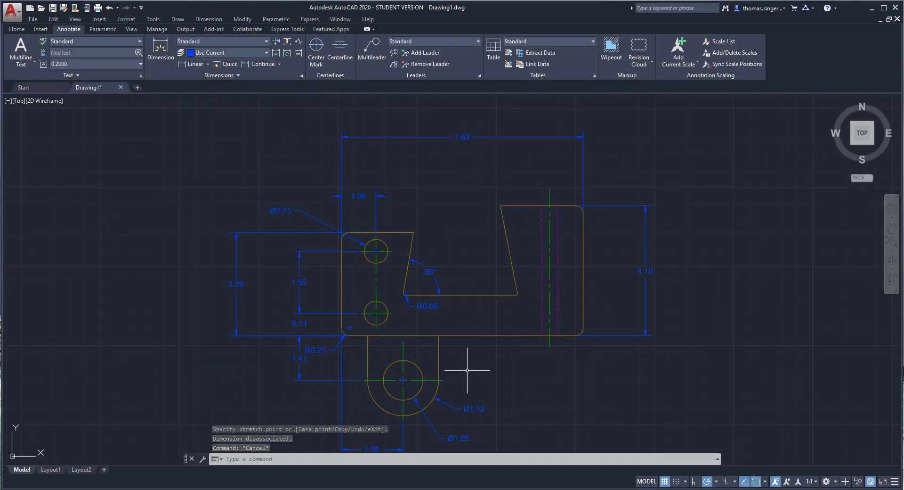
{"action": "scroll", "coordinate": [467, 367], "scroll_direction": "up", "scroll_amount": 2}
{"action": "scroll", "coordinate": [467, 366], "scroll_direction": "down", "scroll_amount": 2}
{"action": "mouse_move", "coordinate": [467, 366]}
{"action": "middle_mouse_down"}
{"action": "mouse_move", "coordinate": [508, 306]}
{"action": "mouse_move", "coordinate": [502, 327]}
{"action": "middle_mouse_up"}
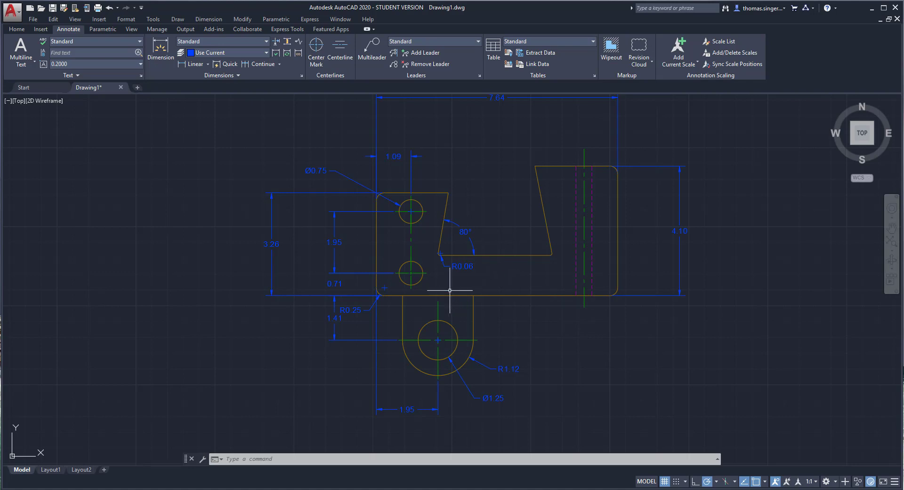
{"action": "scroll", "coordinate": [443, 284], "scroll_direction": "up", "scroll_amount": 2}
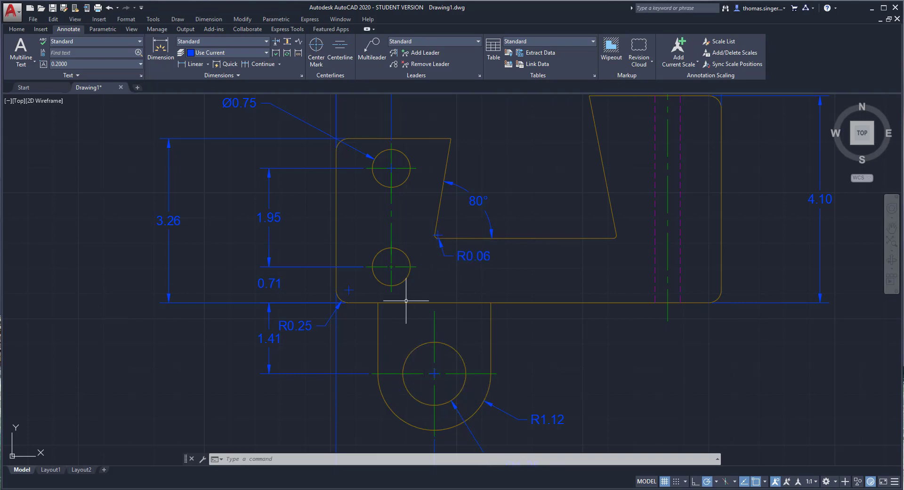
{"action": "scroll", "coordinate": [478, 290], "scroll_direction": "down", "scroll_amount": 2}
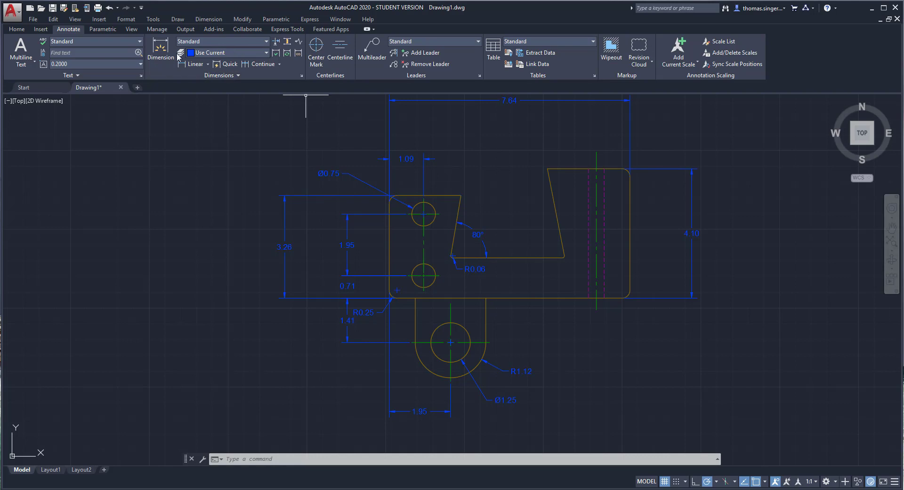
{"action": "left_click", "coordinate": [190, 63]}
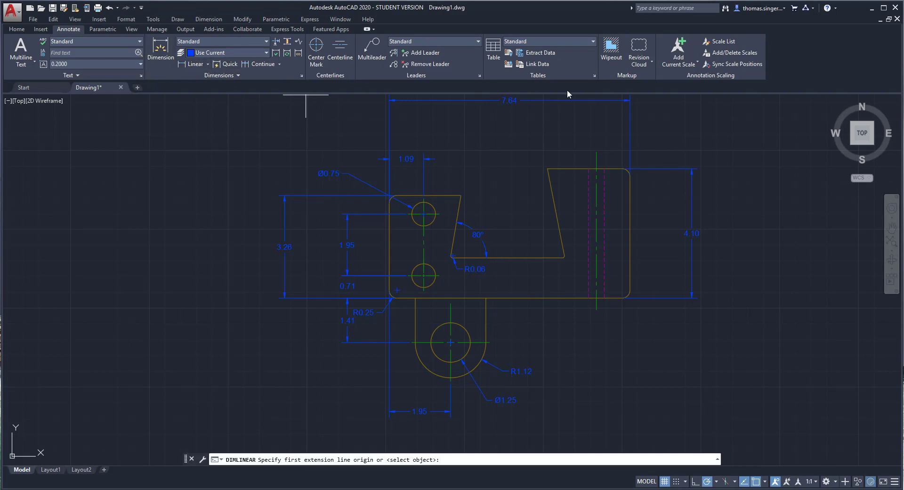
{"action": "left_click", "coordinate": [631, 176]}
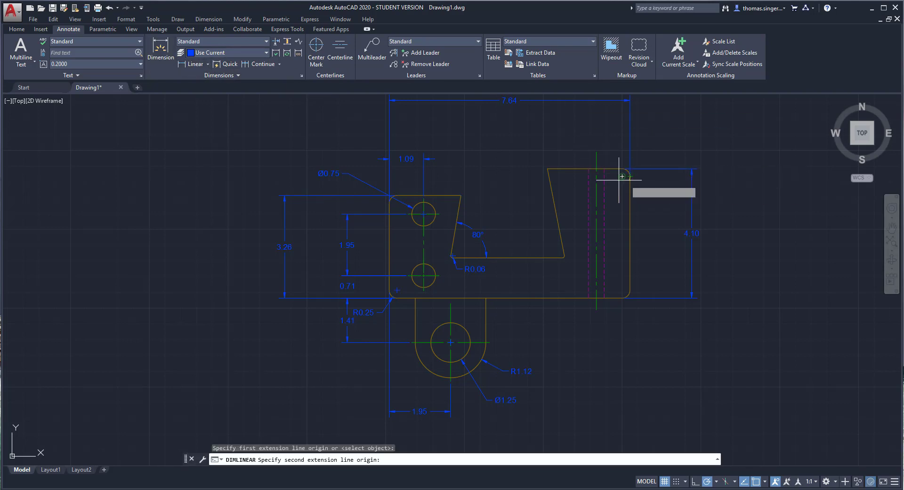
{"action": "left_click", "coordinate": [547, 168]}
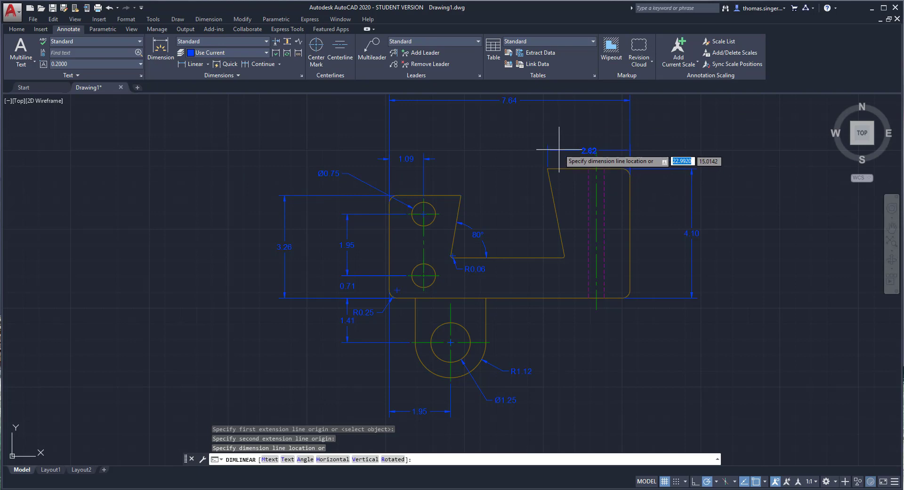
{"action": "left_click", "coordinate": [594, 132]}
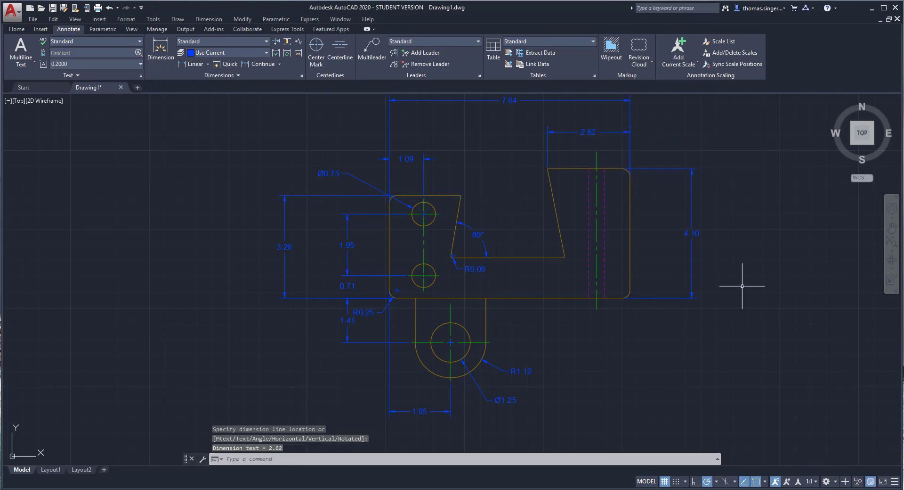
- Add a vertical linear dimension for the notch depth from its upper-right corner to its floor, and shift its dimension line further left
{"action": "right_click", "coordinate": [537, 185]}
{"action": "left_click", "coordinate": [571, 192]}
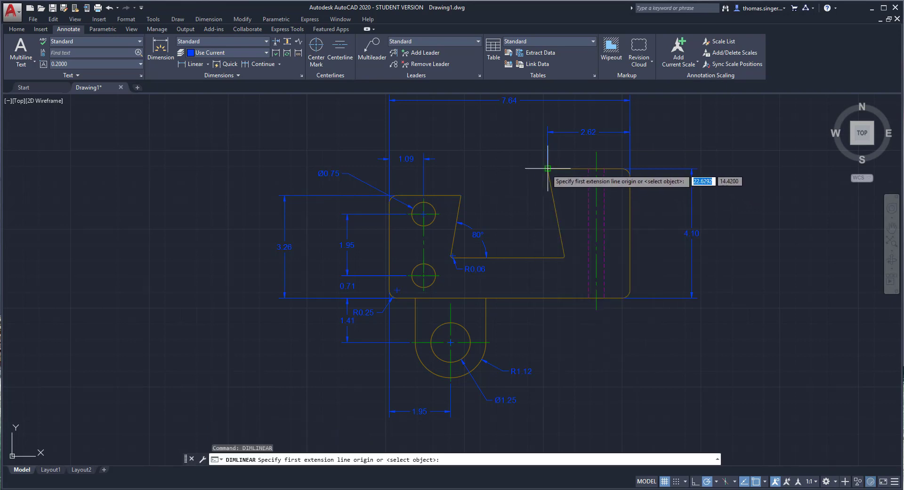
{"action": "left_click", "coordinate": [547, 175]}
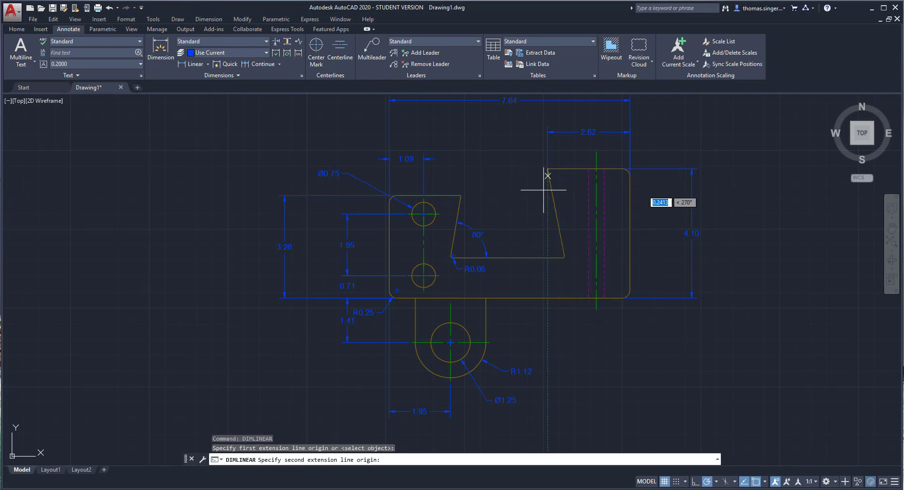
{"action": "left_click", "coordinate": [547, 257]}
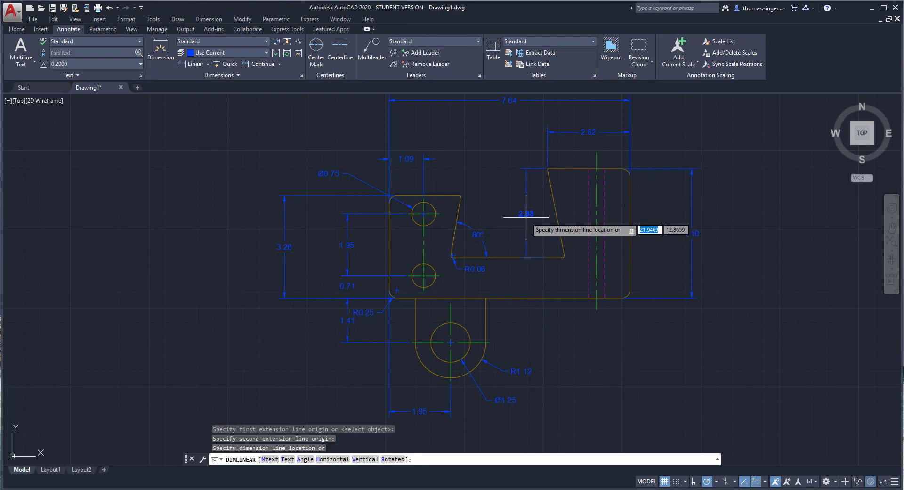
{"action": "left_click", "coordinate": [530, 210]}
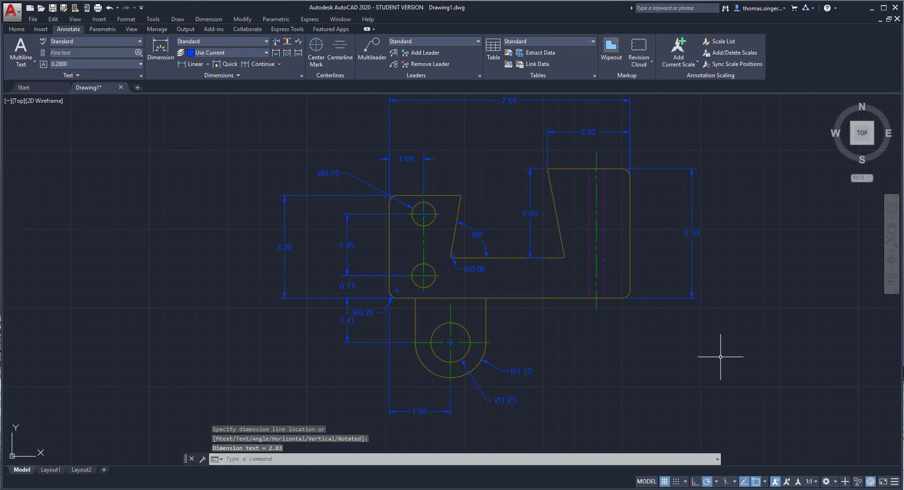
{"action": "left_click", "coordinate": [528, 214]}
{"action": "left_click", "coordinate": [530, 213]}
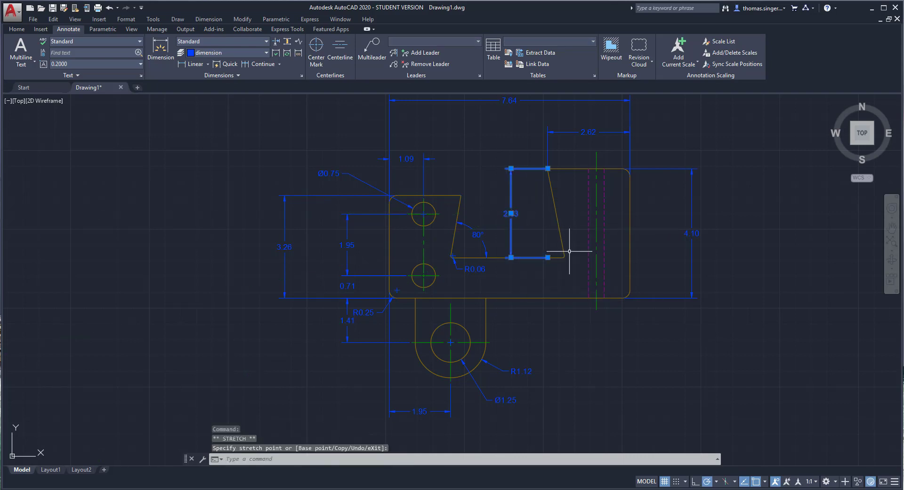
- Add an angular dimension between the notch floor and its right slanted side, placed inside the notch
{"action": "left_click", "coordinate": [207, 64]}
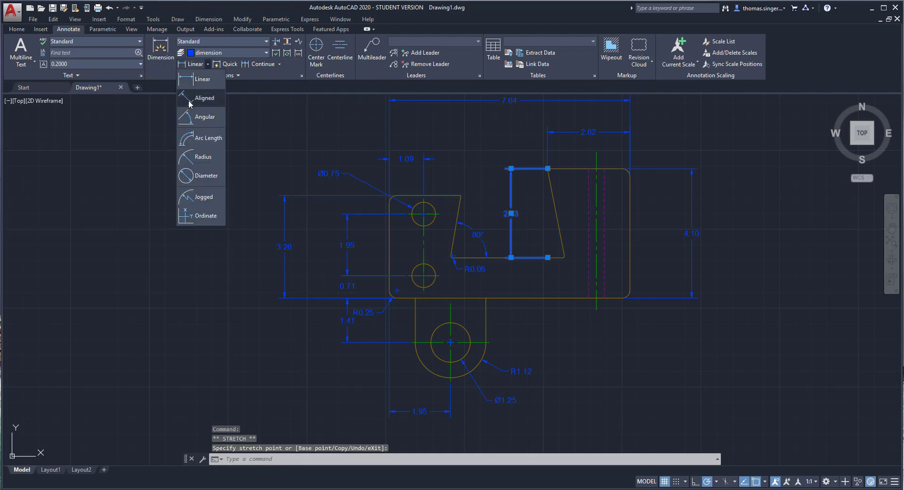
{"action": "left_click", "coordinate": [197, 115]}
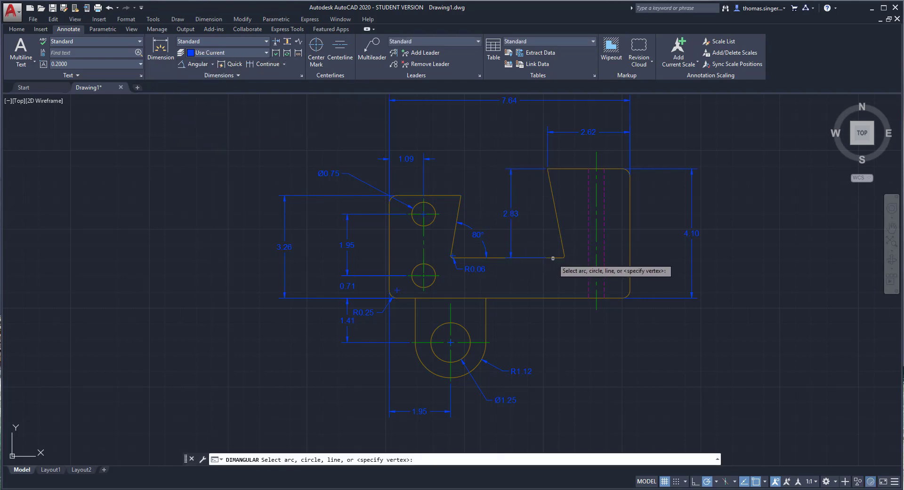
{"action": "left_click", "coordinate": [557, 257]}
{"action": "left_click", "coordinate": [560, 228]}
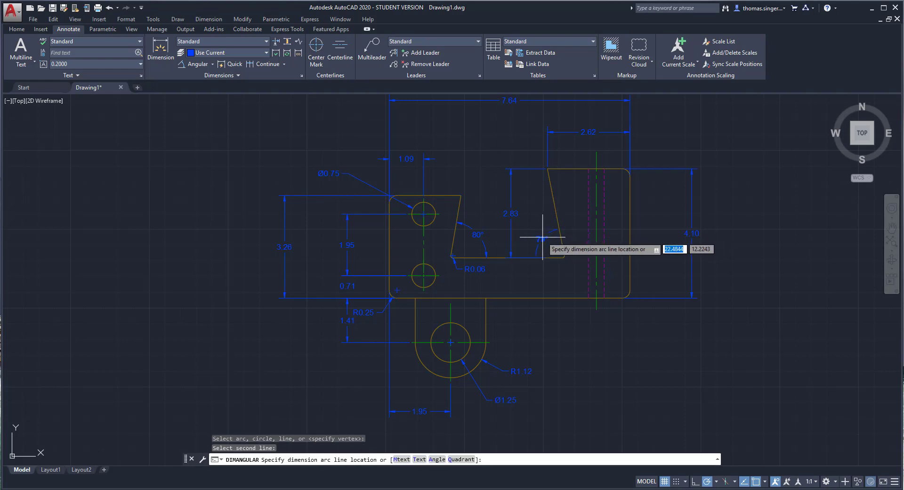
{"action": "left_click", "coordinate": [537, 227]}
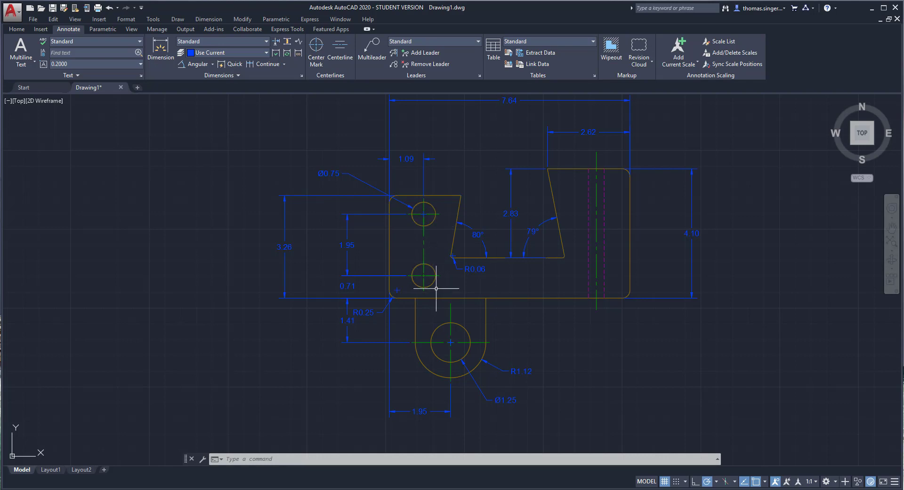
- Append TYP to the upper small hole's diameter dimension text and save the text change
{"action": "left_click", "coordinate": [344, 173]}
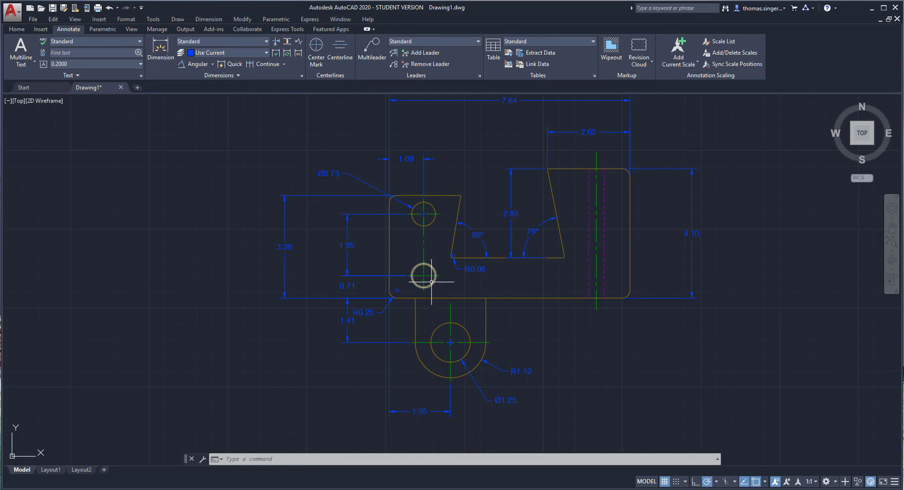
{"action": "double_click", "coordinate": [337, 173]}
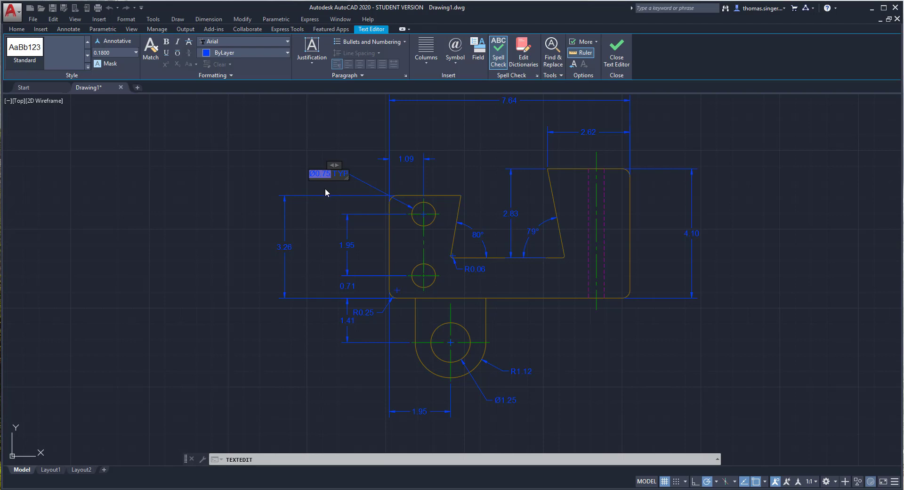
{"action": "key", "text": "Escape"}
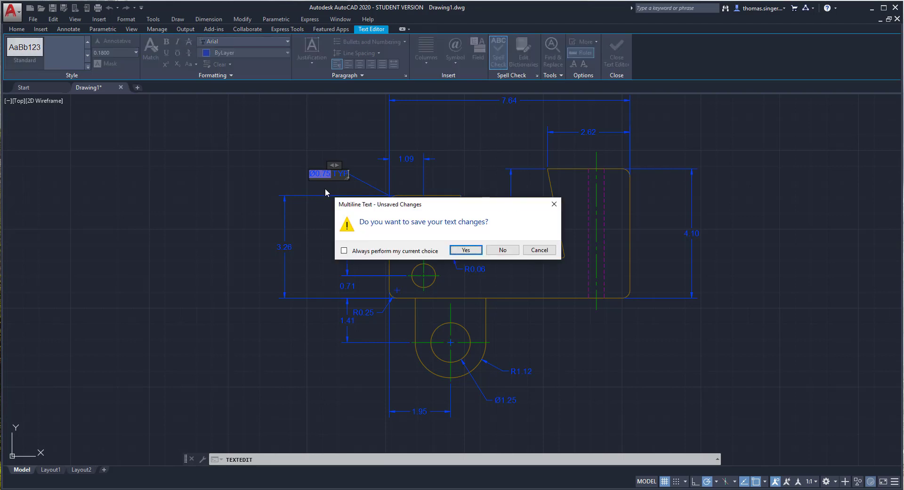
{"action": "left_click", "coordinate": [467, 250]}
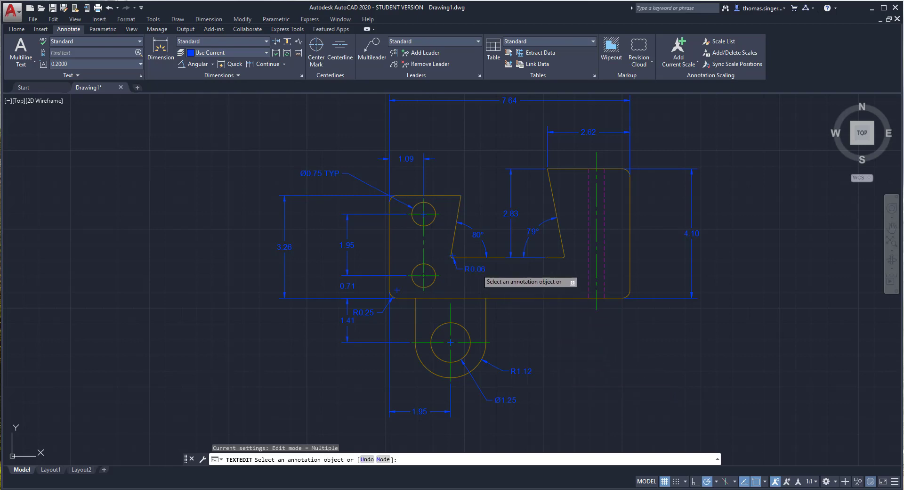
- Append TYP to the notch corner's radius dimension text and save the text change
{"action": "left_click", "coordinate": [480, 272]}
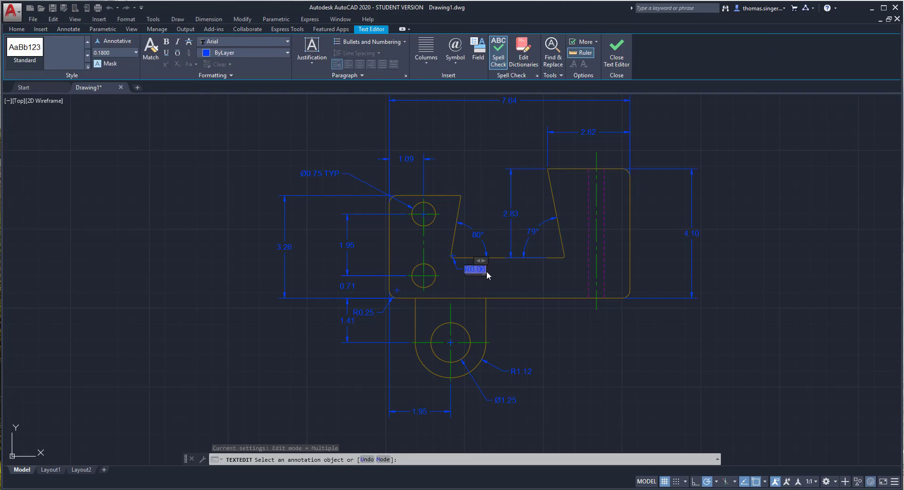
{"action": "type", "text": "TYP"}
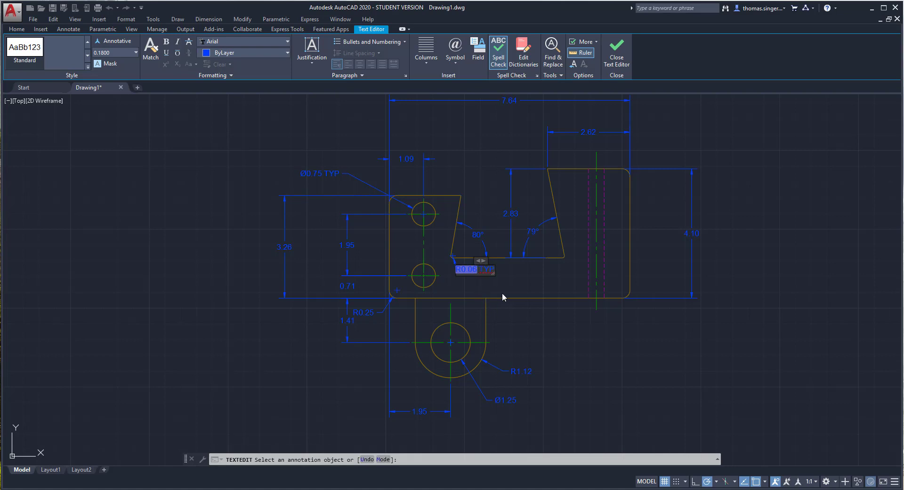
{"action": "key", "text": "Escape"}
{"action": "left_click", "coordinate": [465, 251]}
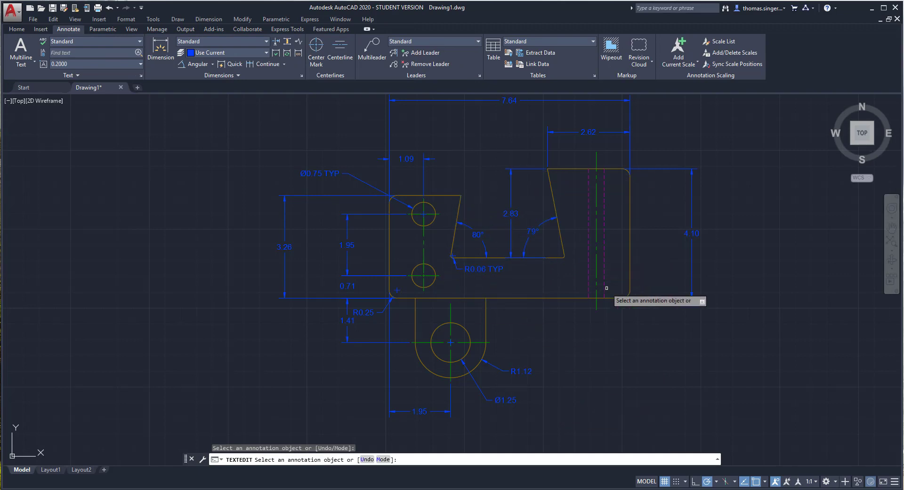
- Append TYP to the radius dimension text of the block's lower-left corner fillet and save the text change
{"action": "left_click", "coordinate": [373, 313]}
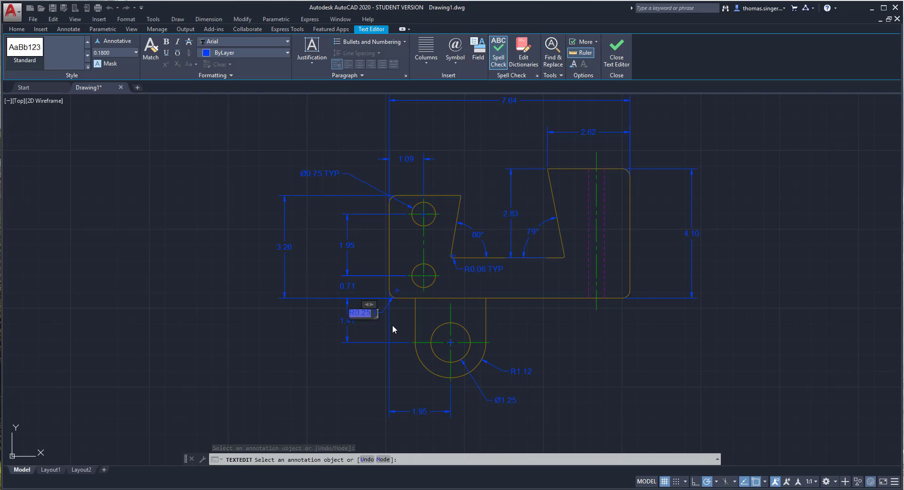
{"action": "type", "text": "TYP"}
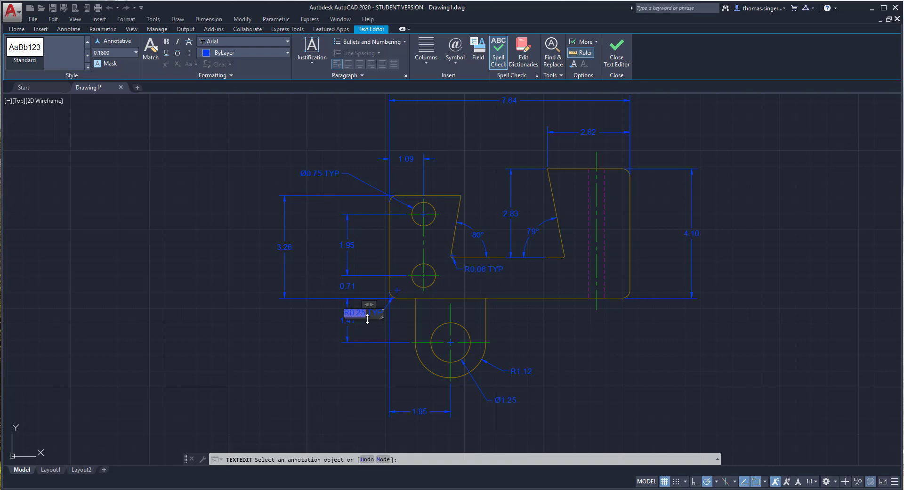
{"action": "key", "text": "Escape"}
{"action": "left_click", "coordinate": [466, 249]}
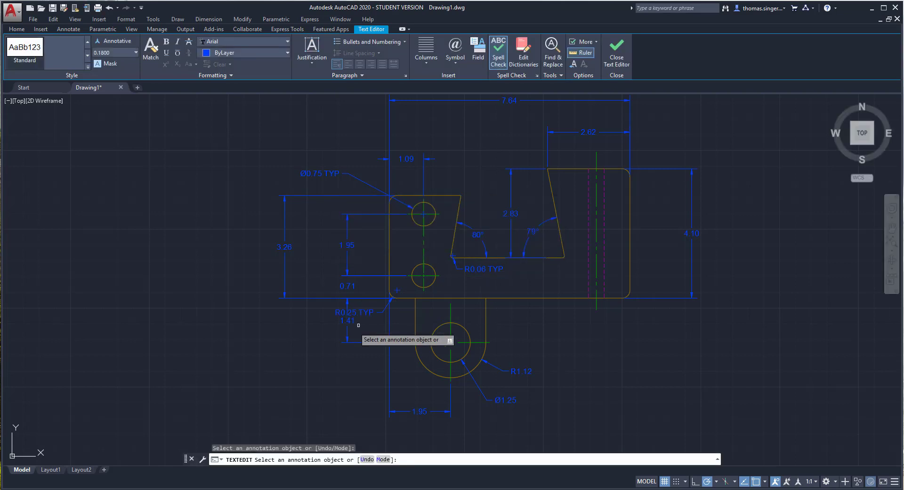
- Move the vertical dimension between the block's bottom edge and the large hole's center farther left, clear of the fillet radius text
{"action": "right_click", "coordinate": [358, 334]}
{"action": "left_click", "coordinate": [362, 336]}
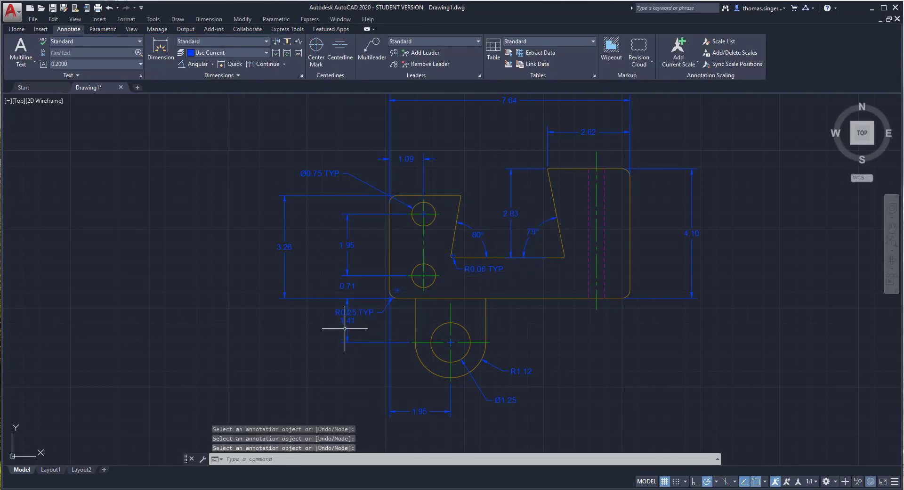
{"action": "left_click", "coordinate": [347, 330]}
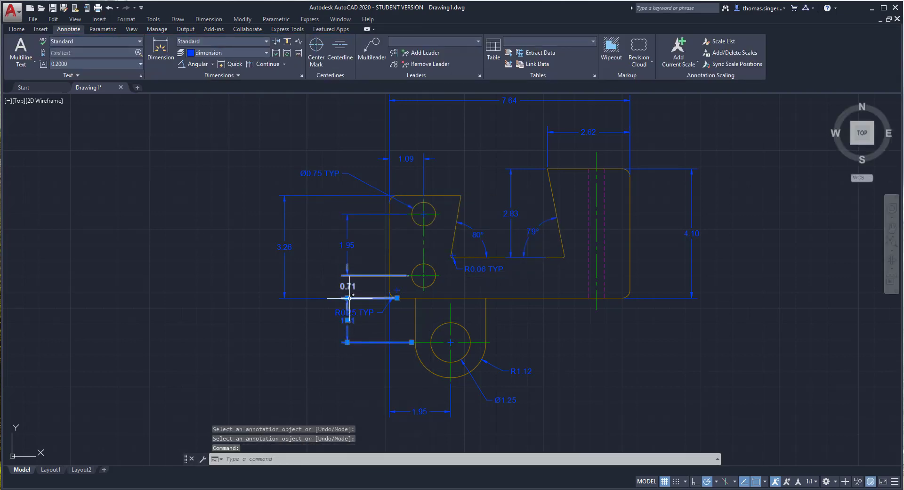
{"action": "left_click", "coordinate": [347, 342]}
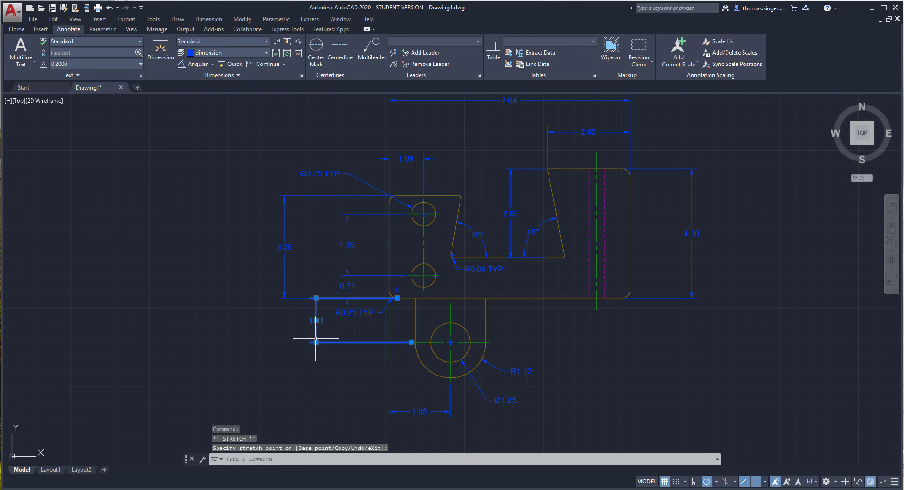
- Reposition the text of the block's lower-left fillet radius dimension slightly down and left, beside the relocated vertical dimension line
{"action": "left_click", "coordinate": [357, 313]}
{"action": "left_click", "coordinate": [348, 314]}
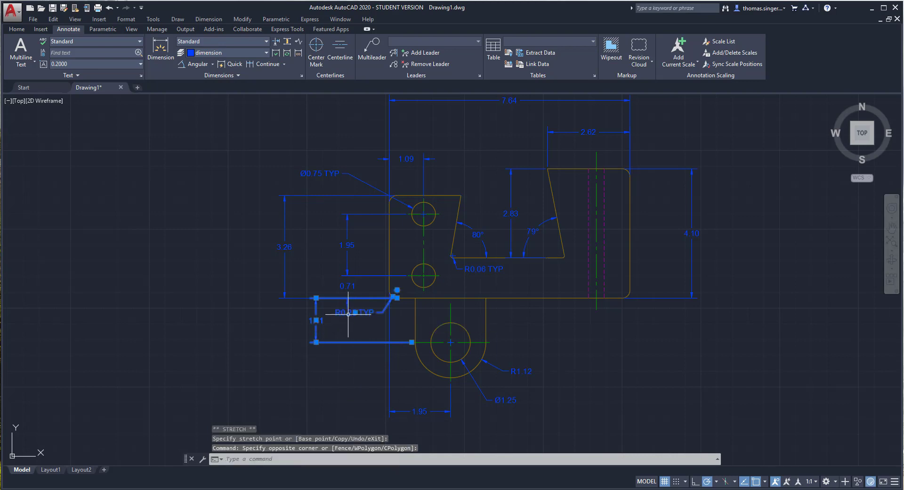
{"action": "left_click", "coordinate": [355, 312]}
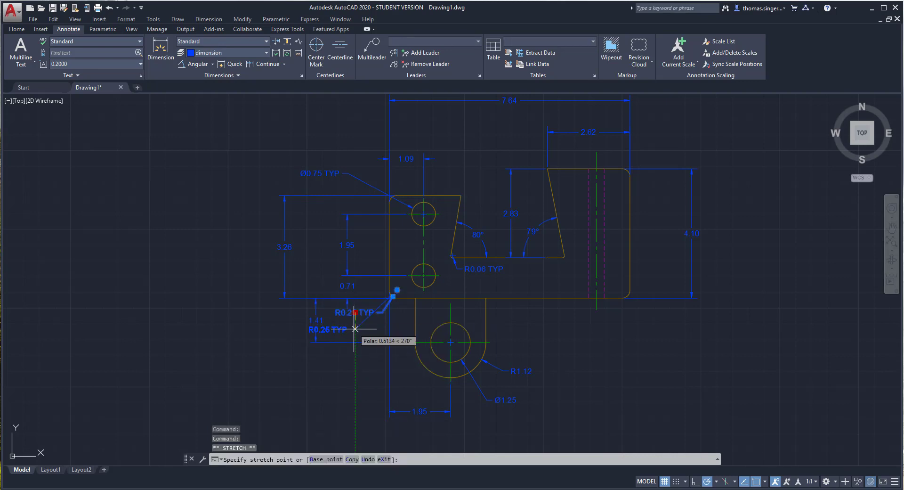
{"action": "key", "text": "Escape"}
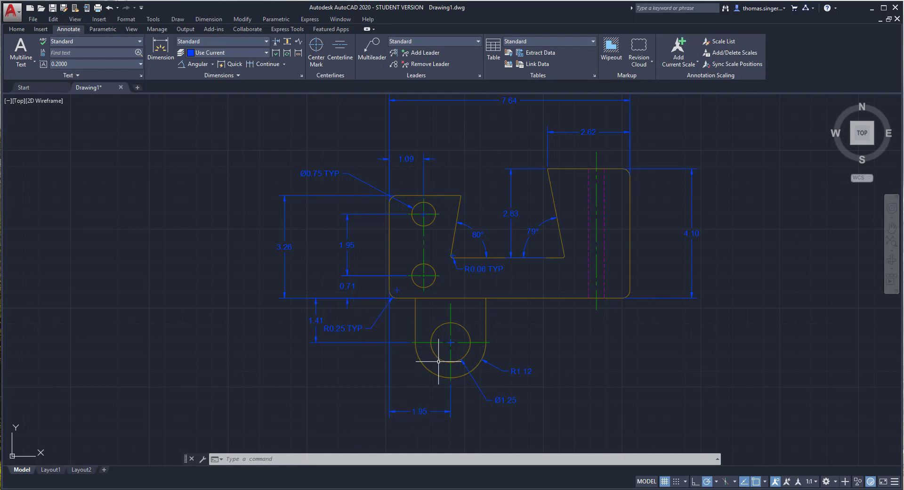
{"action": "mouse_move", "coordinate": [439, 360]}
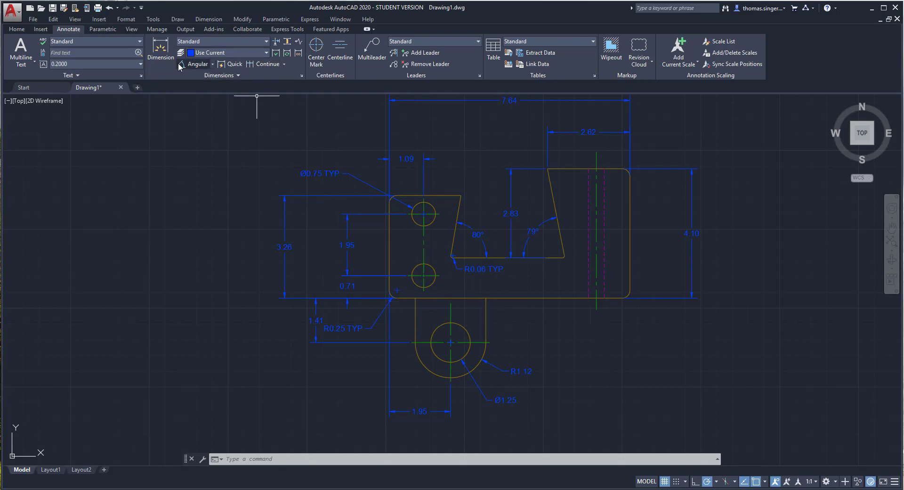
{"action": "left_click", "coordinate": [212, 64]}
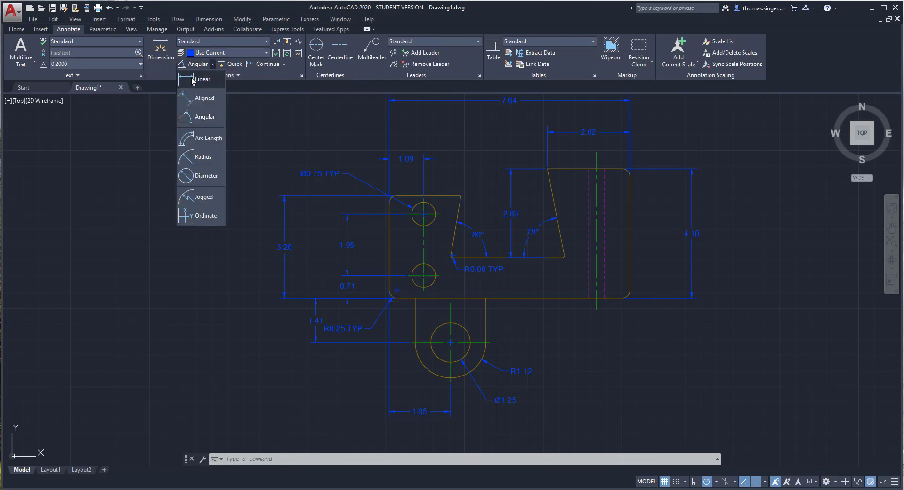
{"action": "left_click", "coordinate": [192, 80]}
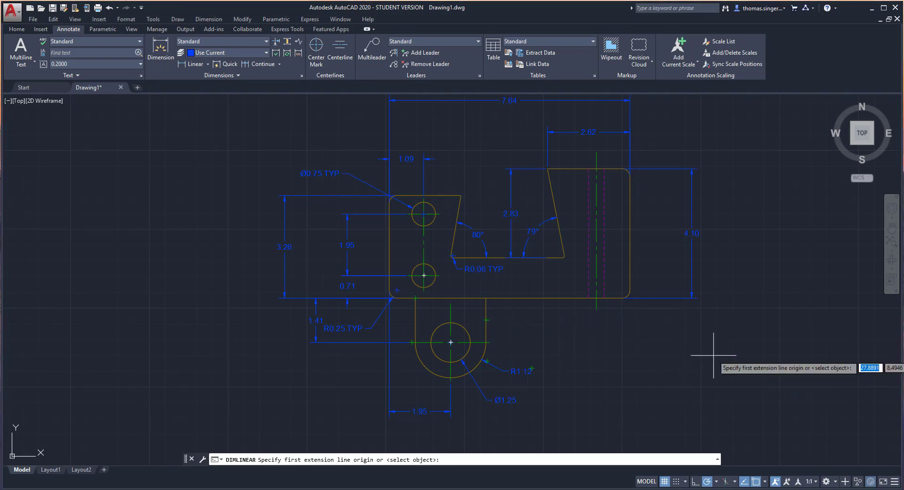
{"action": "scroll", "coordinate": [630, 358], "scroll_direction": "down", "scroll_amount": 2}
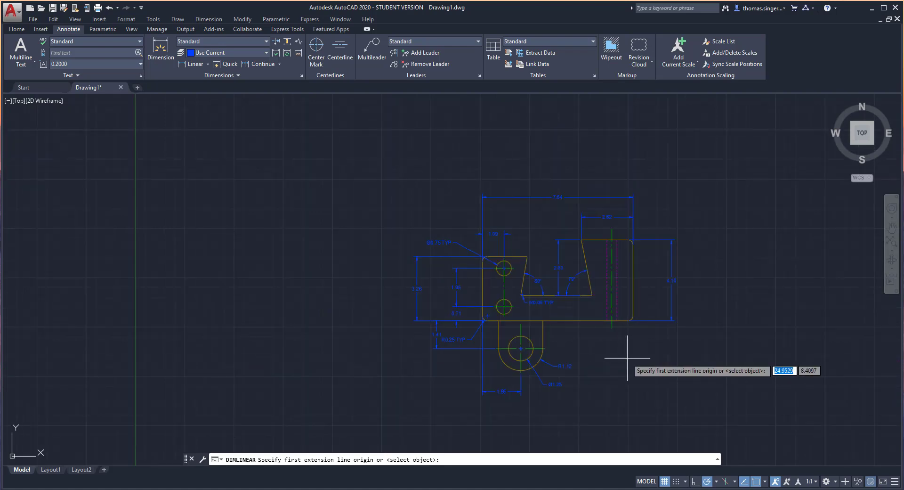
{"action": "key", "text": "Return"}
{"action": "key", "text": "Escape"}
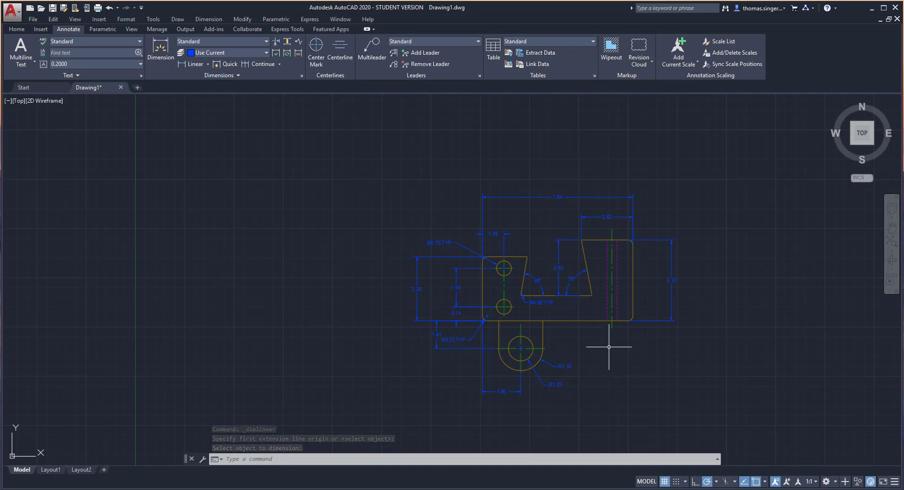
{"action": "scroll", "coordinate": [609, 347], "scroll_direction": "up", "scroll_amount": 2}
{"action": "middle_click_drag", "start_coordinate": [607, 347], "coordinate": [520, 349]}
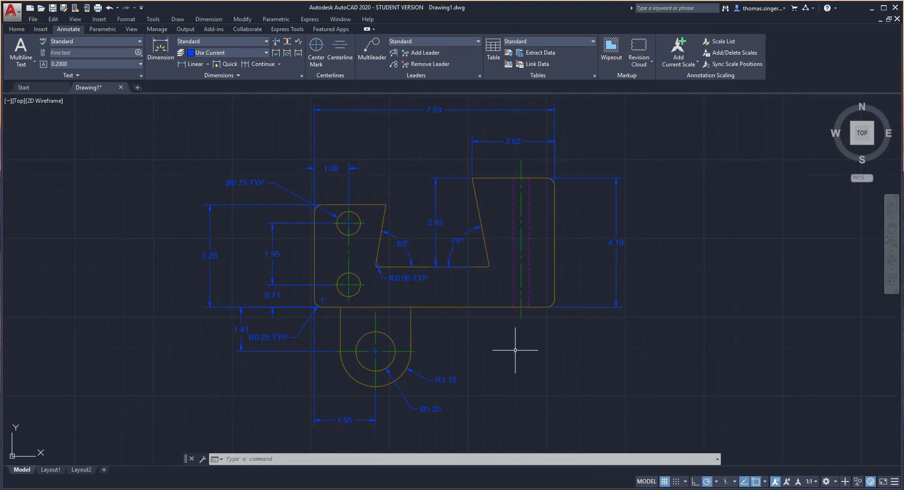